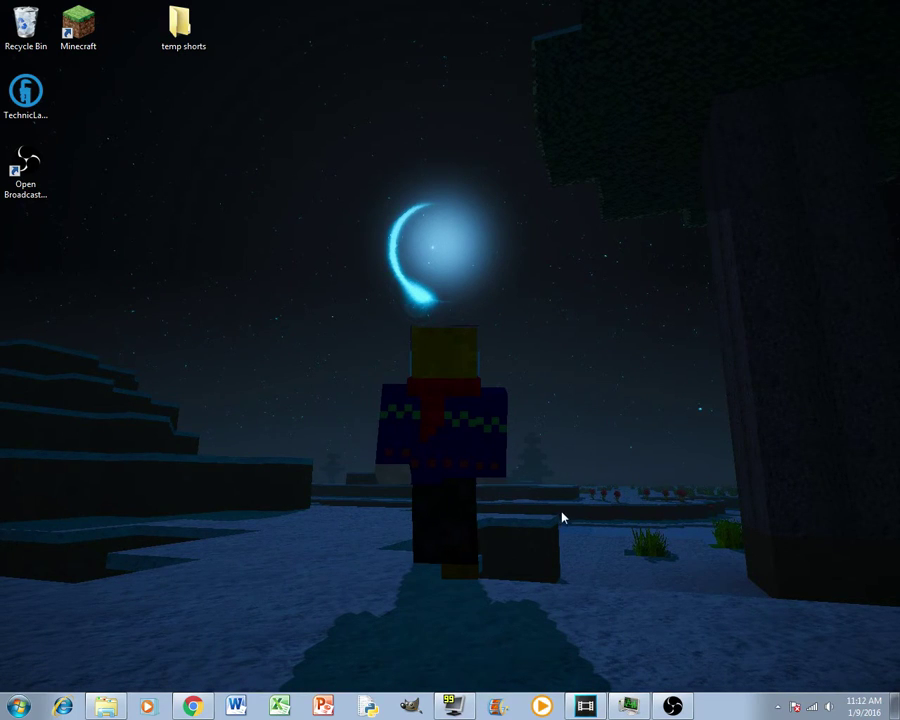
# Step: Check the FRAPS movie capture settings and the empty Vegas Pro project, and clear both windows from the desktop
pyautogui.click(456, 706)
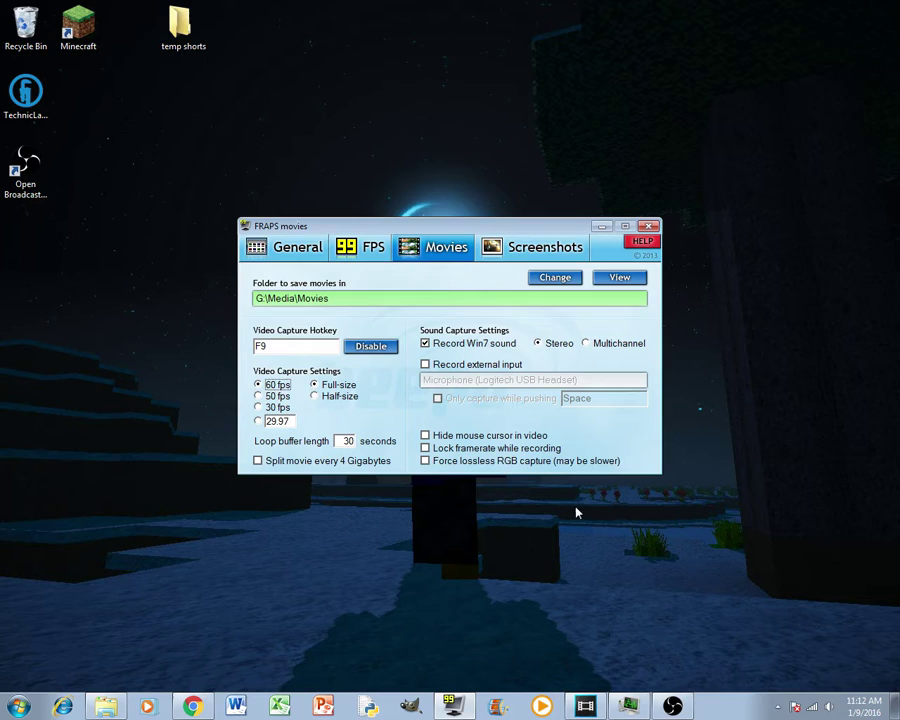
pyautogui.click(585, 706)
pyautogui.click(648, 227)
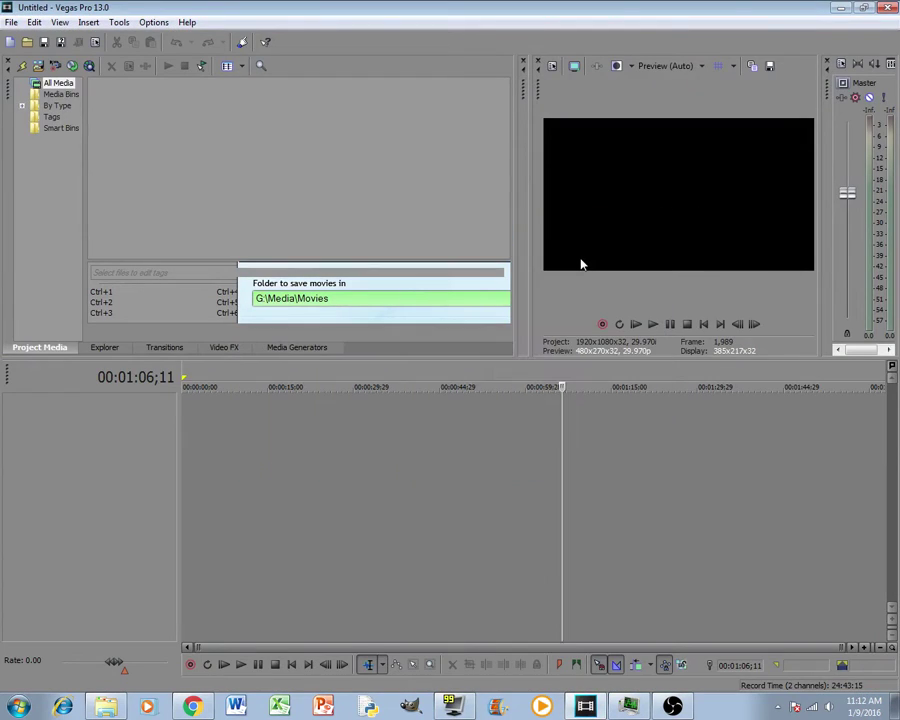
pyautogui.click(841, 8)
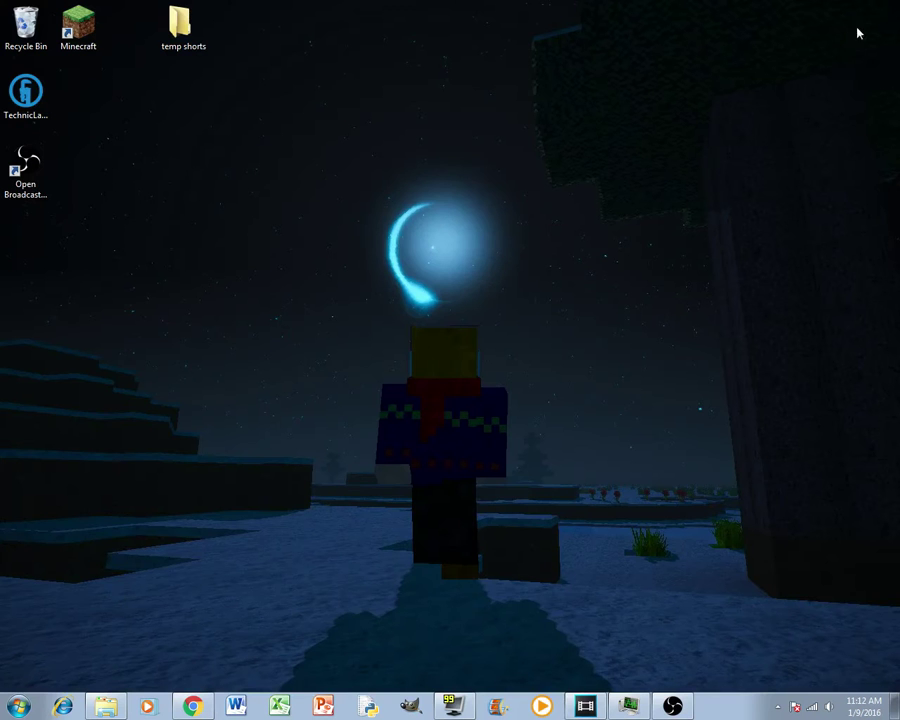
# Step: Launch the Photo Res 0.91+Biomes O Plenty modpack from the Technic Launcher
pyautogui.doubleClick(25, 95)
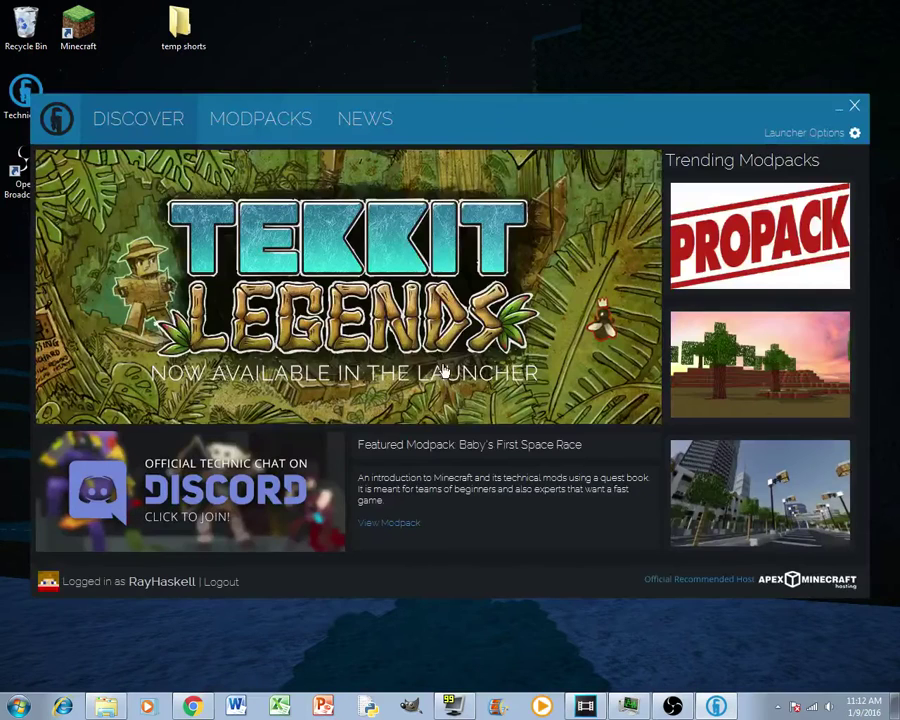
pyautogui.click(260, 118)
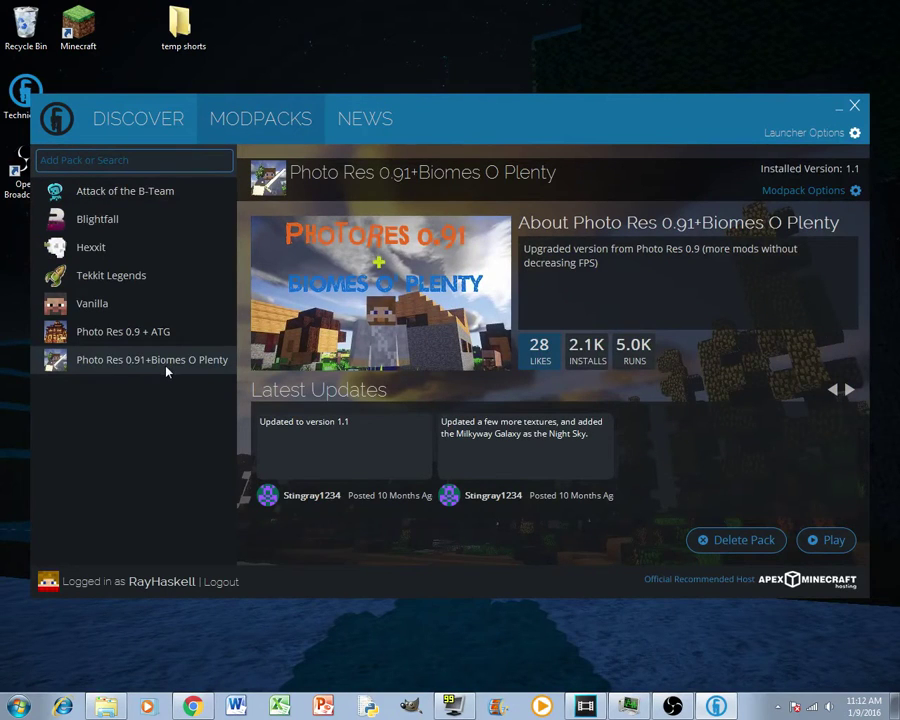
pyautogui.click(838, 541)
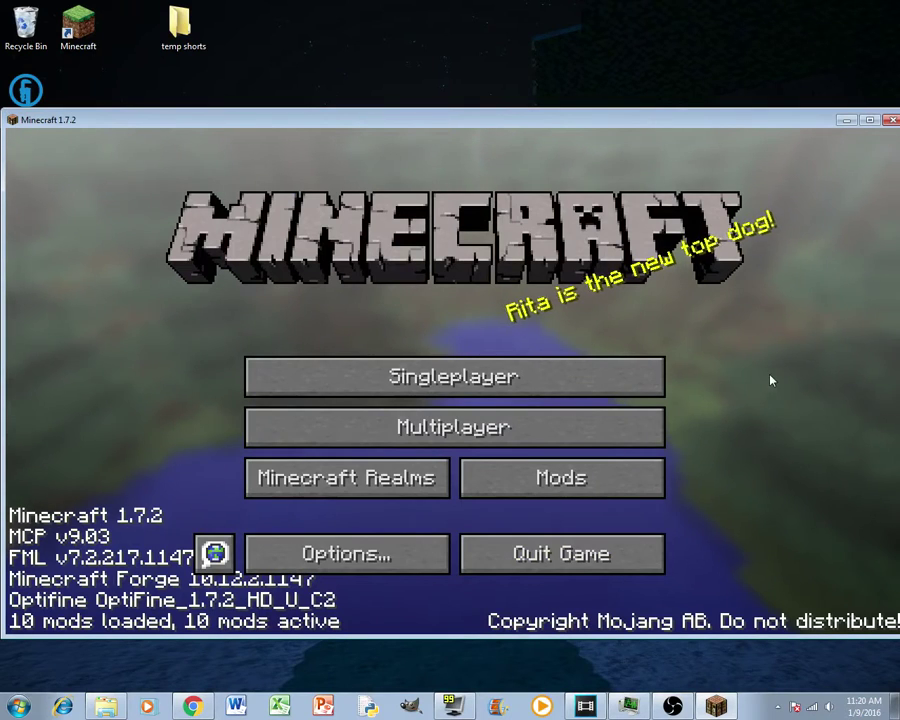
# Step: Load the singleplayer world "Video World - North of the Shire"
pyautogui.click(657, 378)
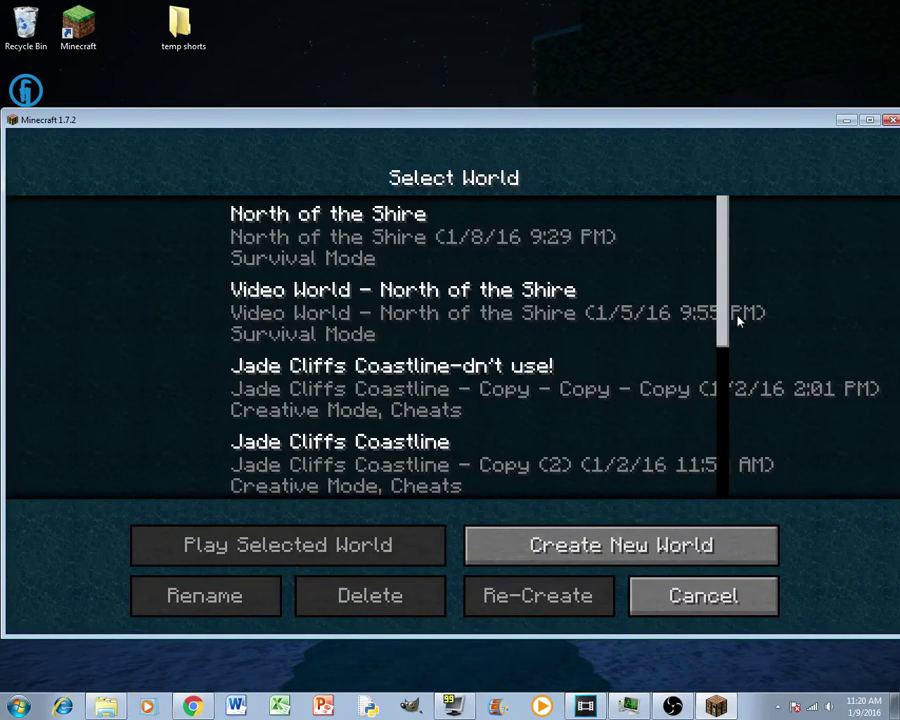
pyautogui.click(499, 312)
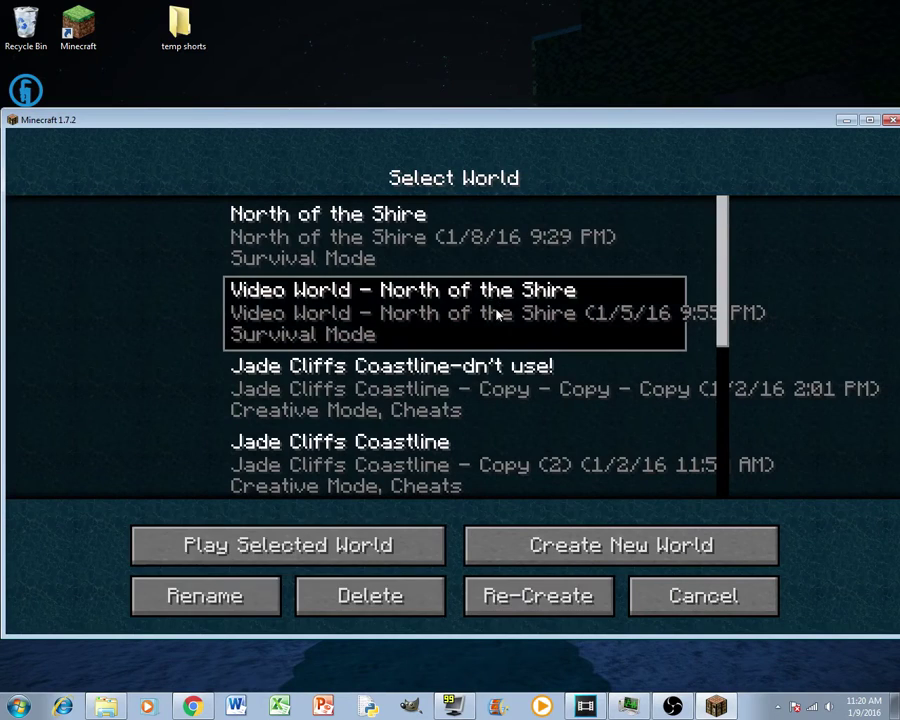
pyautogui.click(427, 531)
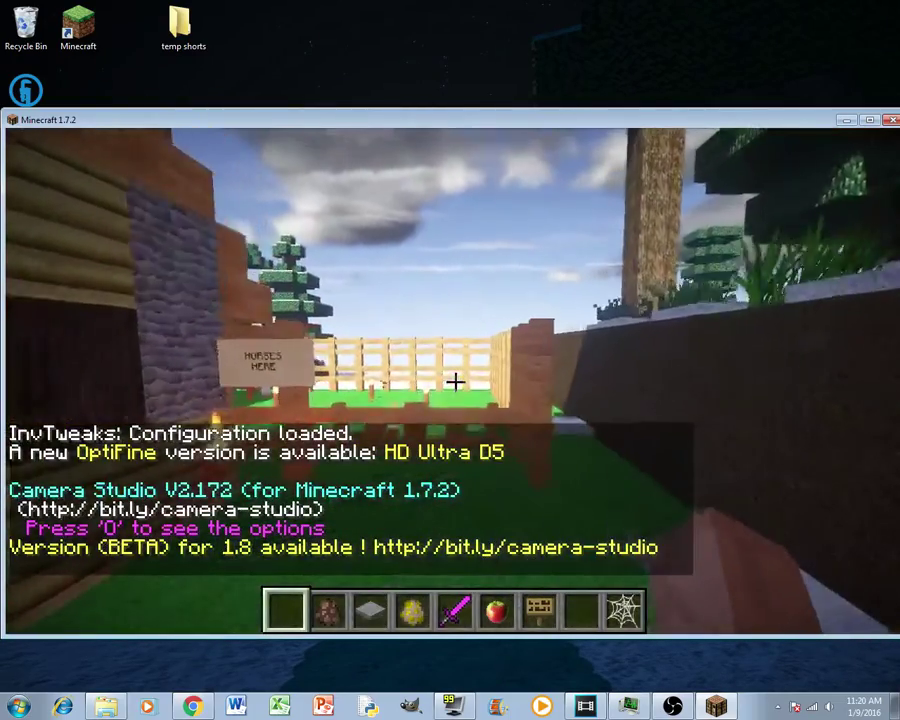
# Step: Fly above the starting village and examine the explored regions on the world map in every direction
pyautogui.press('space')
pyautogui.press('space')
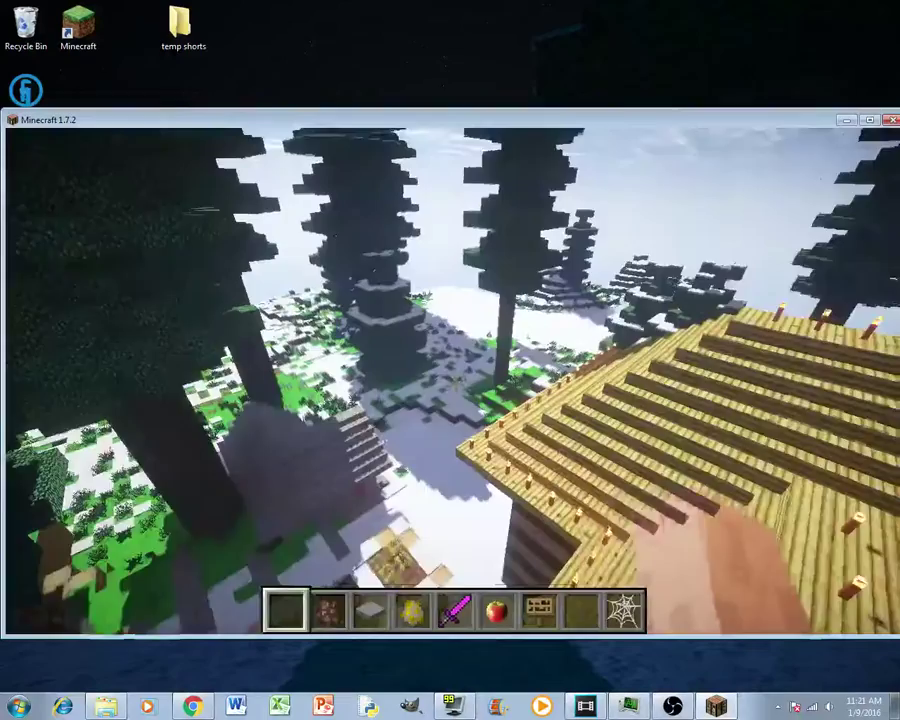
pyautogui.press('j')
pyautogui.scroll(-2, 489, 386)
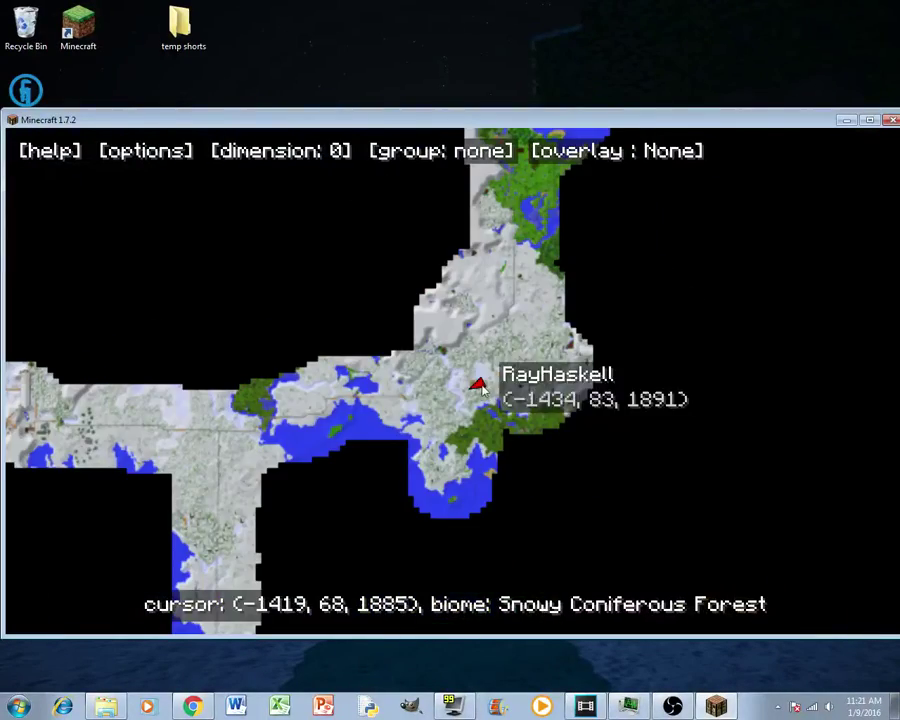
pyautogui.moveTo(250, 427)
pyautogui.mouseDown()
pyautogui.moveTo(525, 410)
pyautogui.moveTo(586, 426)
pyautogui.mouseUp()
pyautogui.moveTo(321, 411)
pyautogui.mouseDown()
pyautogui.moveTo(380, 440)
pyautogui.moveTo(554, 482)
pyautogui.mouseUp()
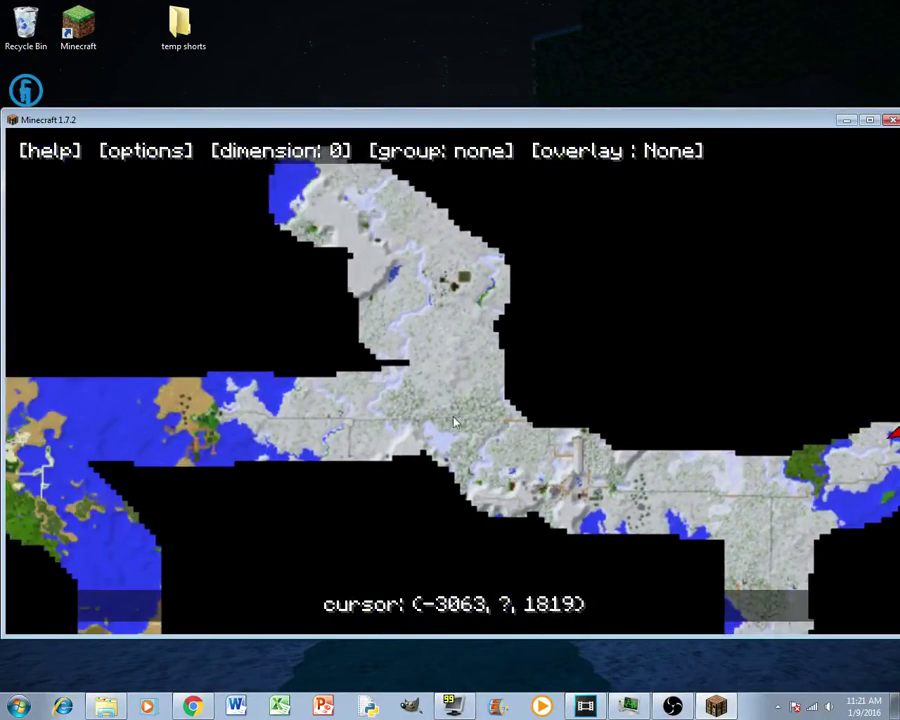
pyautogui.moveTo(349, 402); pyautogui.dragTo(600, 392)
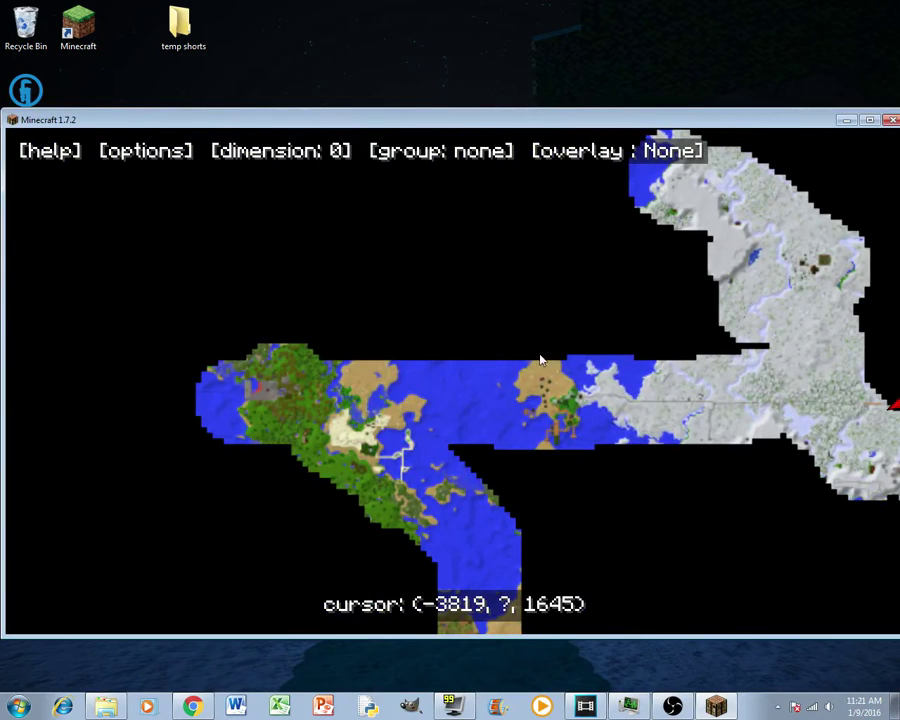
pyautogui.scroll(-1, 627, 424)
pyautogui.moveTo(667, 452); pyautogui.dragTo(618, 272)
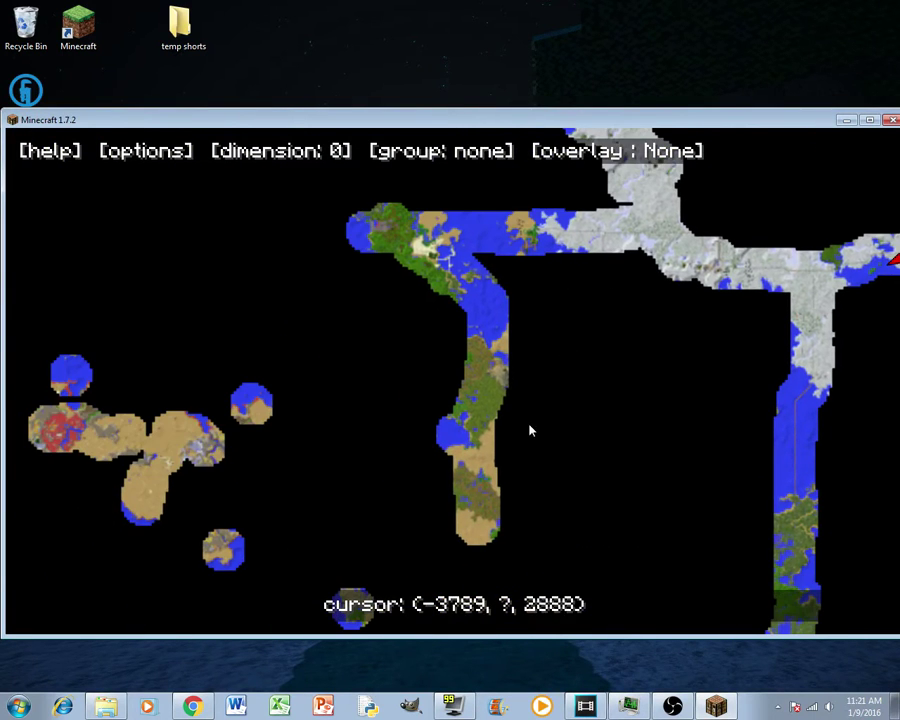
pyautogui.moveTo(536, 426); pyautogui.dragTo(382, 255)
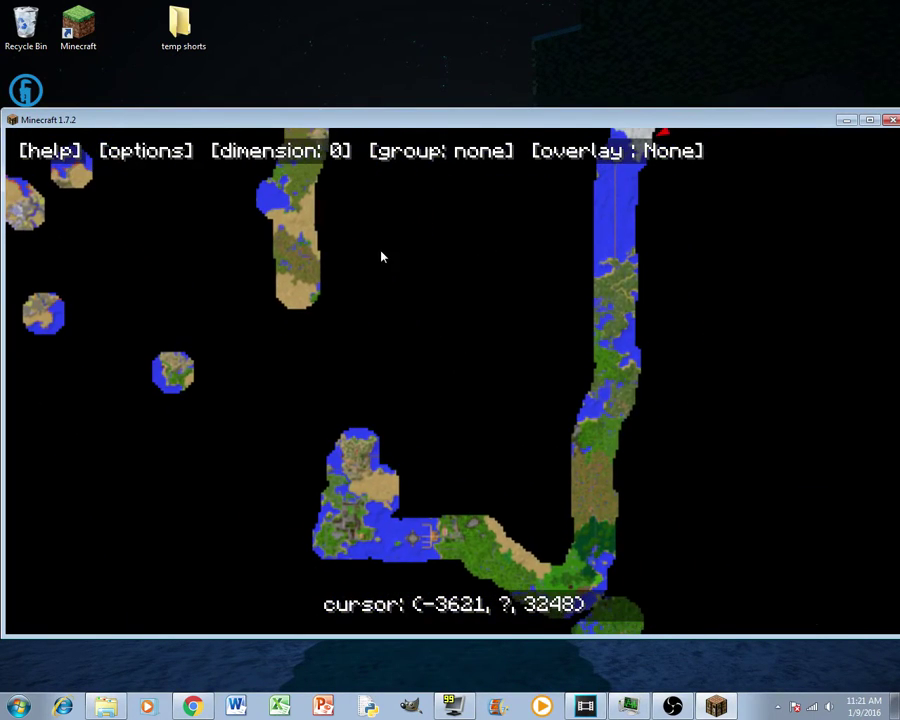
pyautogui.moveTo(603, 491); pyautogui.dragTo(486, 302)
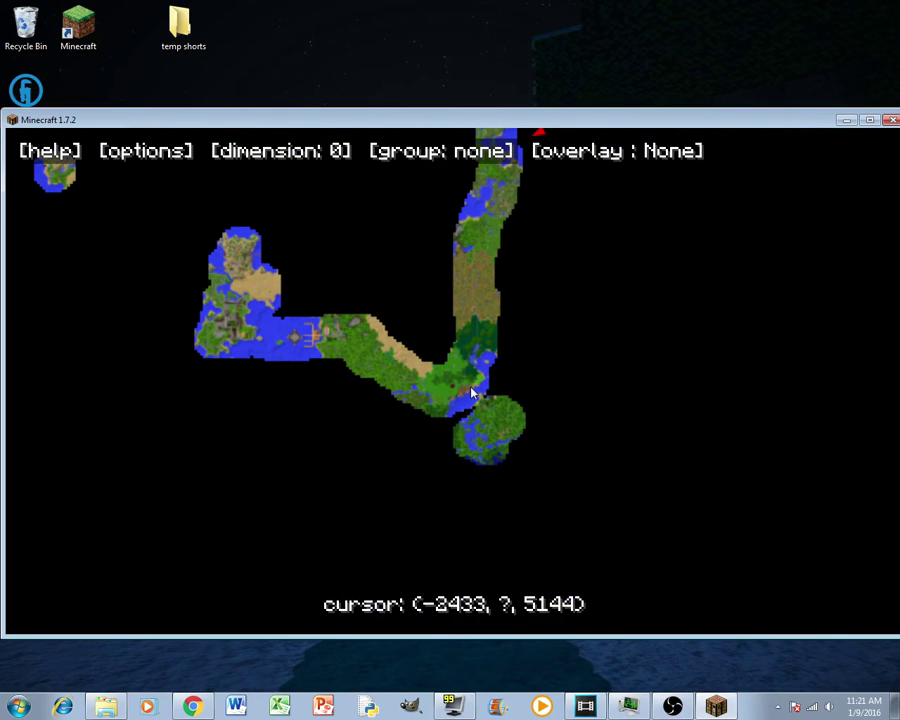
pyautogui.moveTo(476, 398); pyautogui.dragTo(416, 495)
pyautogui.moveTo(462, 204); pyautogui.dragTo(387, 460)
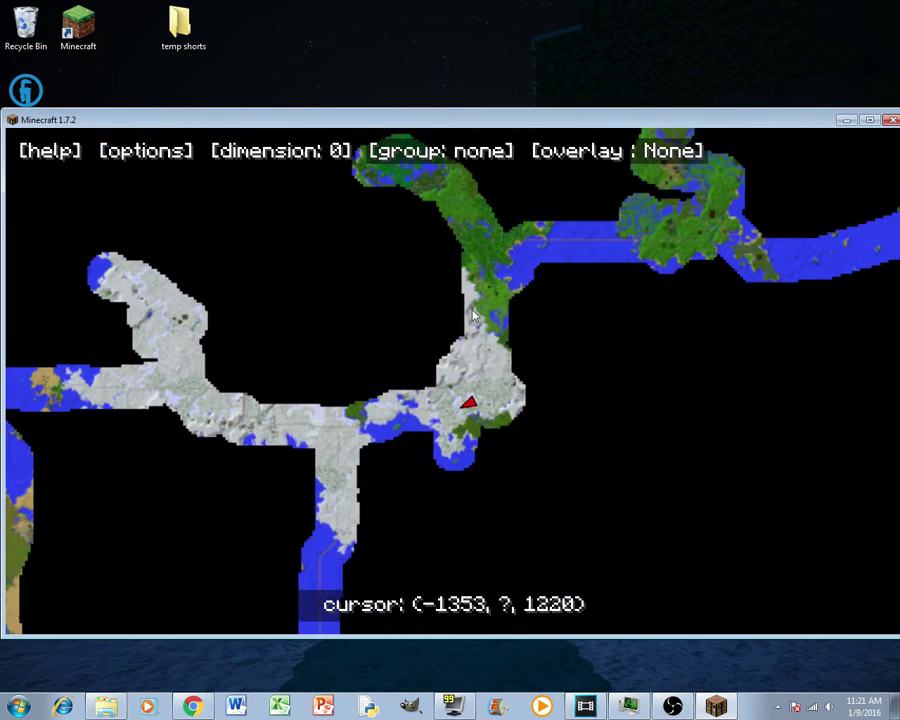
pyautogui.moveTo(482, 281); pyautogui.dragTo(412, 379)
pyautogui.moveTo(538, 321); pyautogui.dragTo(392, 425)
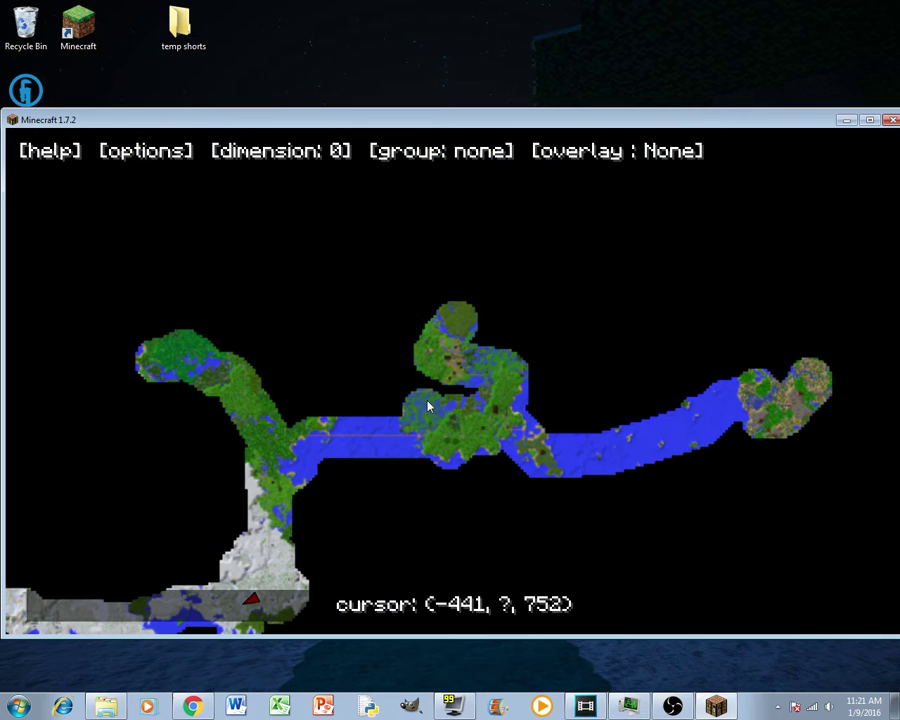
# Step: Try to teleport from the world map to the southern edge of the large town at height 80
pyautogui.moveTo(455, 383); pyautogui.dragTo(424, 434)
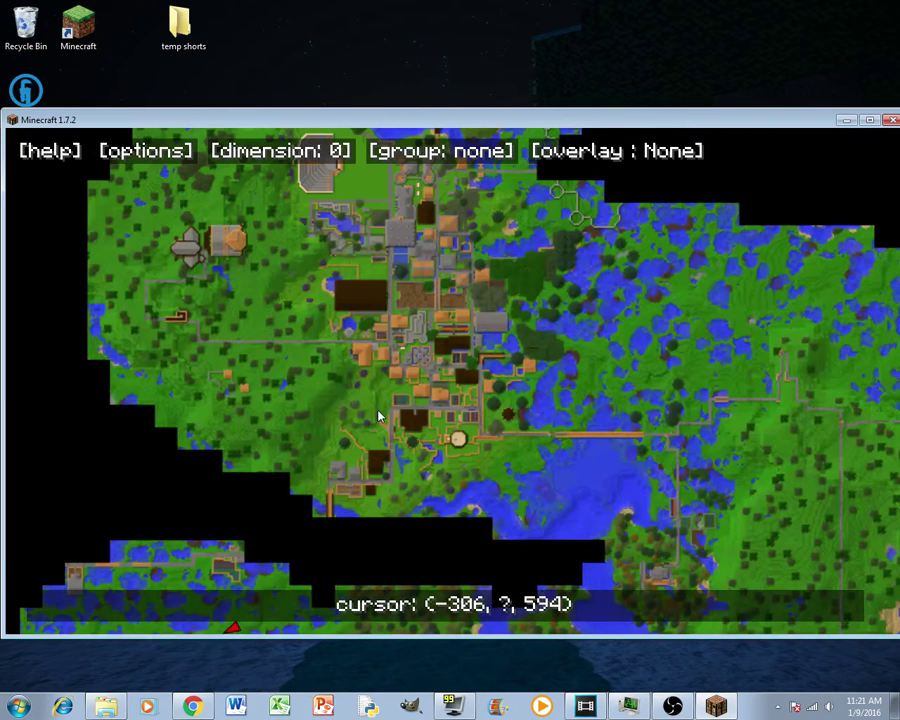
pyautogui.middleClick(410, 478)
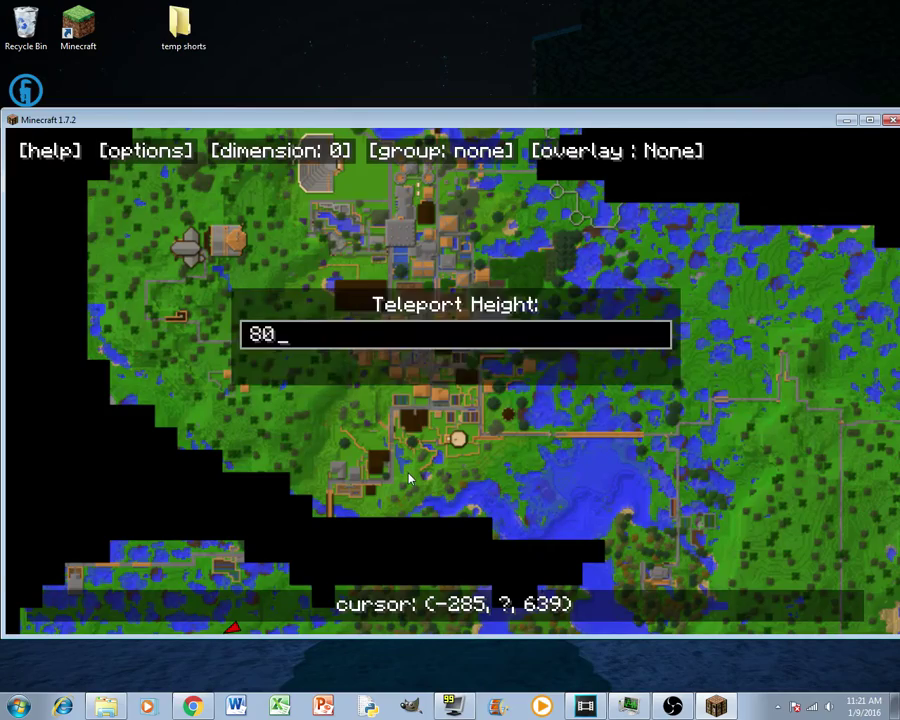
pyautogui.press('Return')
# Step: Open the world to LAN with cheats allowed
pyautogui.press('Escape')
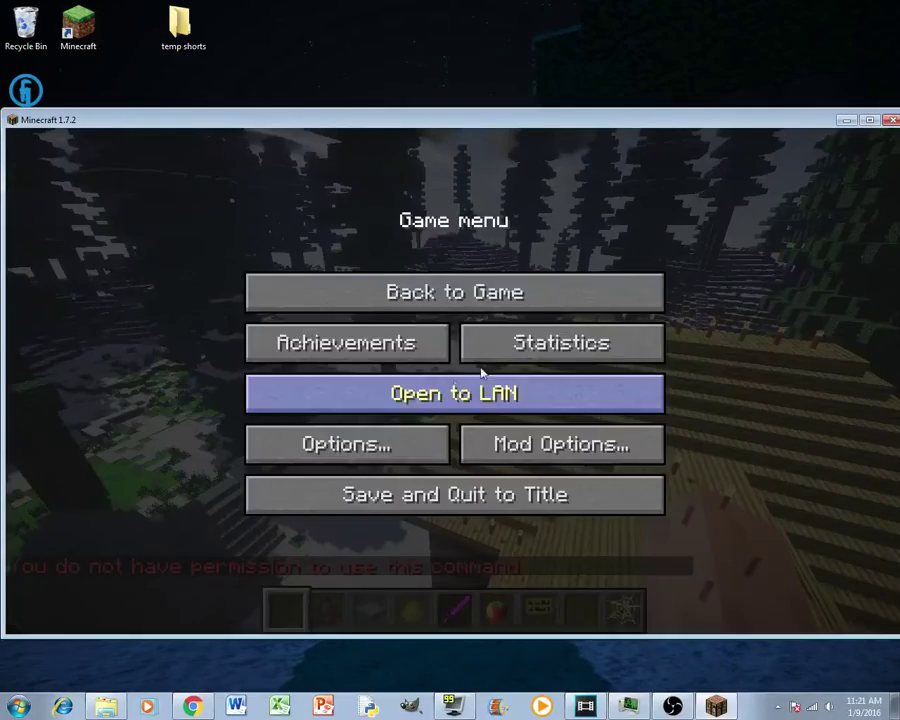
pyautogui.click(452, 391)
pyautogui.click(622, 359)
pyautogui.click(387, 619)
# Step: Teleport from the world map to the large town northeast of the snowy region at height 80
pyautogui.press('j')
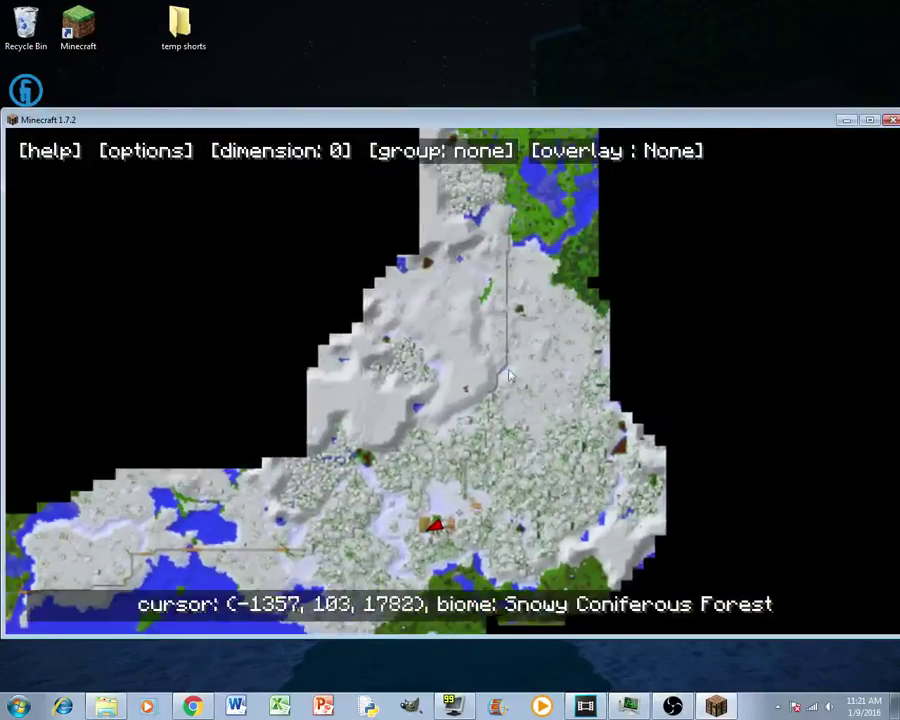
pyautogui.scroll(-1, 509, 375)
pyautogui.moveTo(526, 316); pyautogui.dragTo(493, 435)
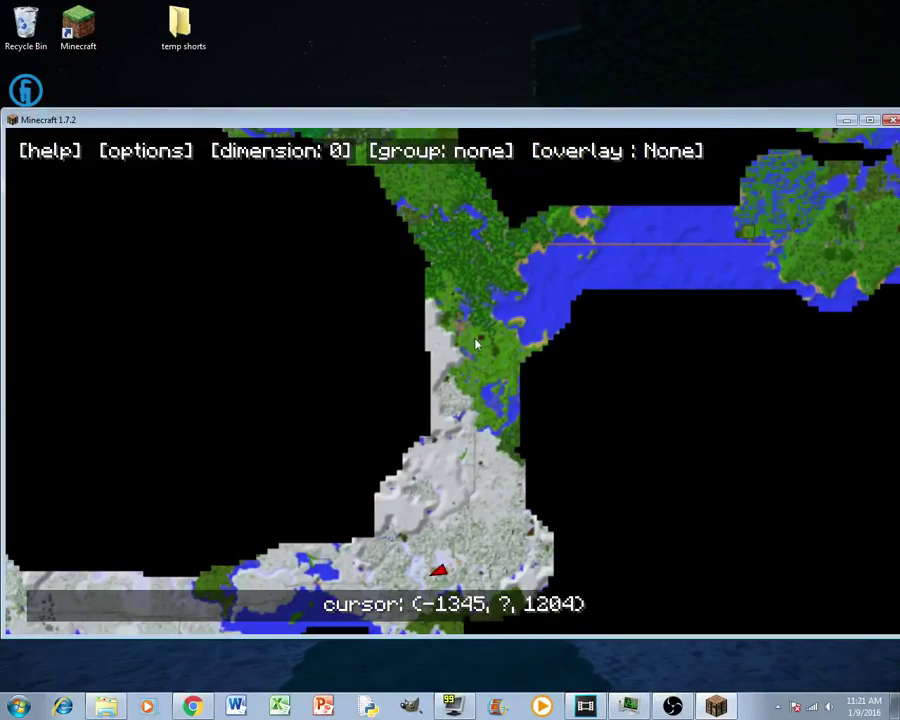
pyautogui.moveTo(483, 332); pyautogui.dragTo(348, 408)
pyautogui.scroll(-1, 348, 408)
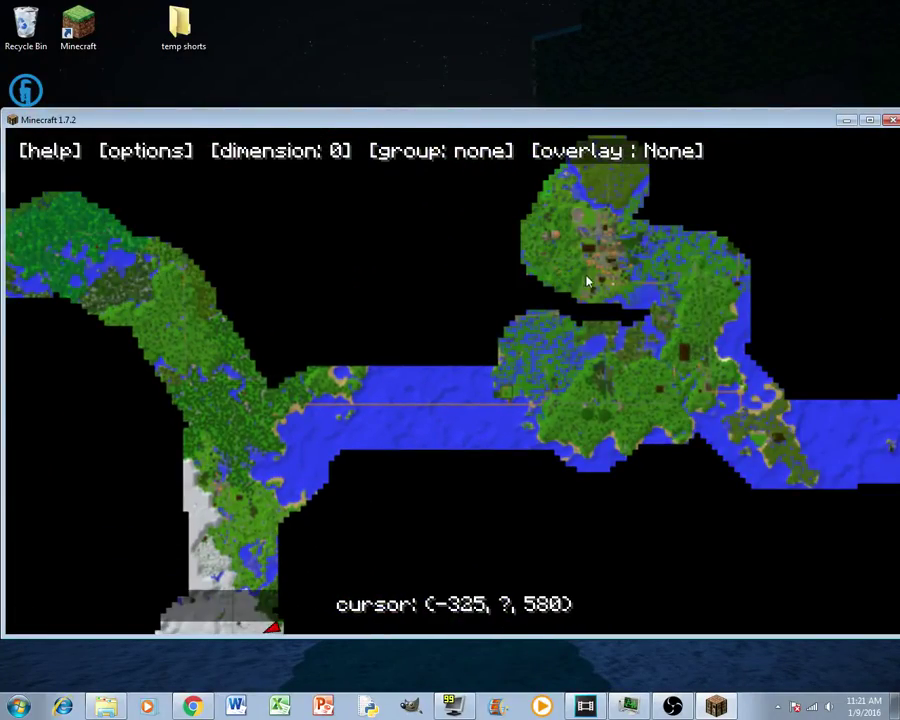
pyautogui.press('t')
pyautogui.press('Return')
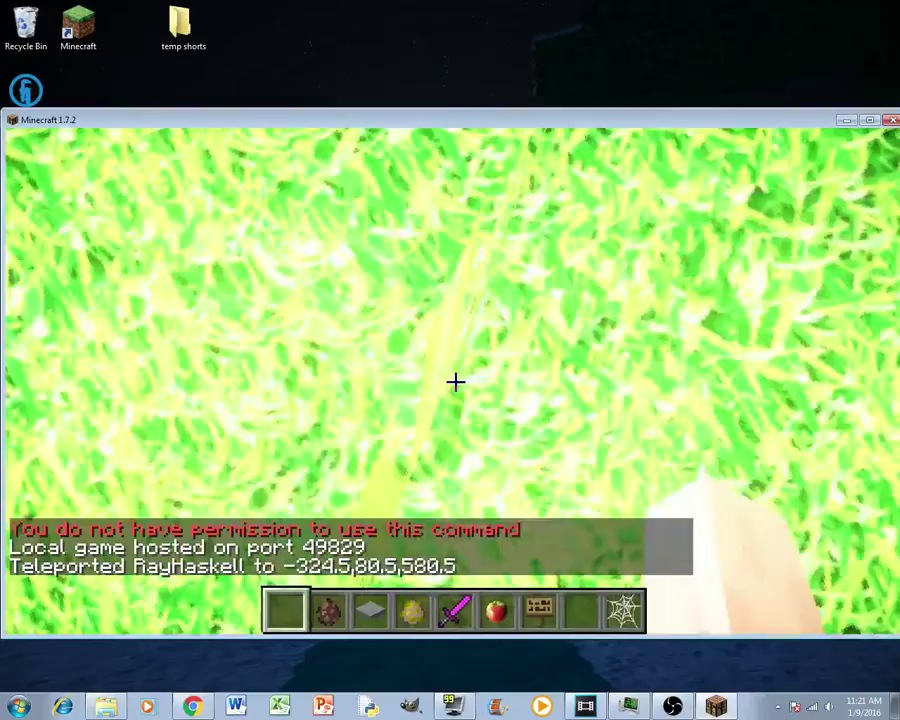
# Step: Fly over the town to view its houses, stone castle and watchtower
pyautogui.press('w')
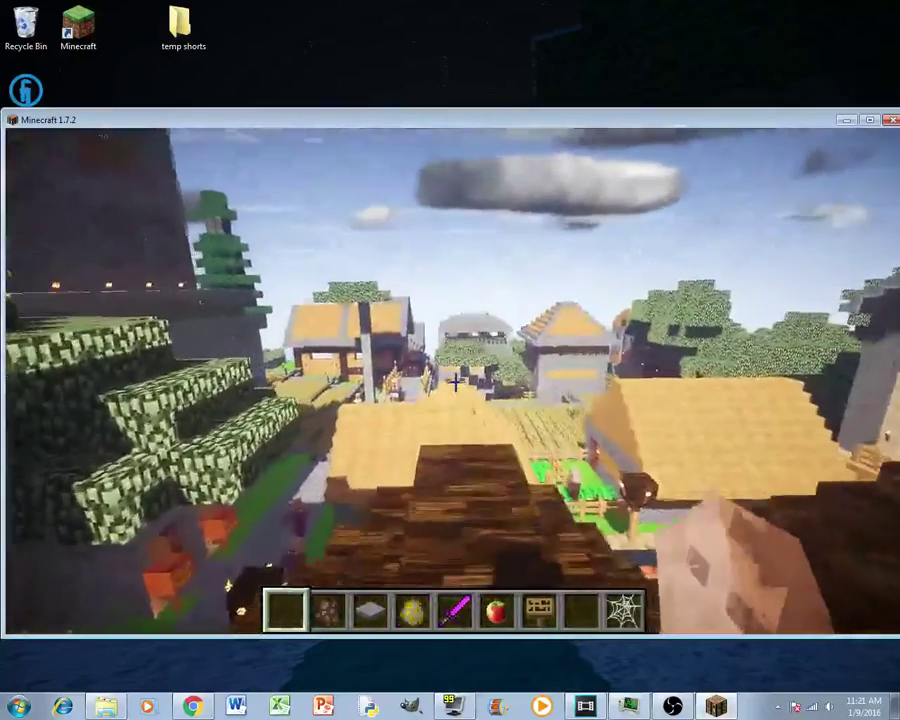
pyautogui.click(455, 383)
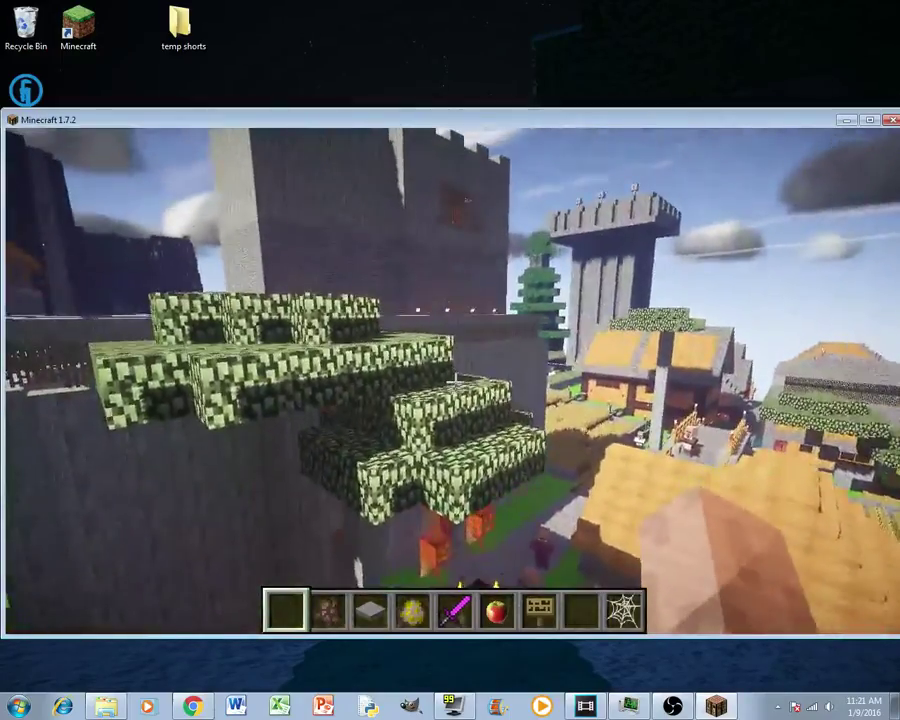
pyautogui.press('w')
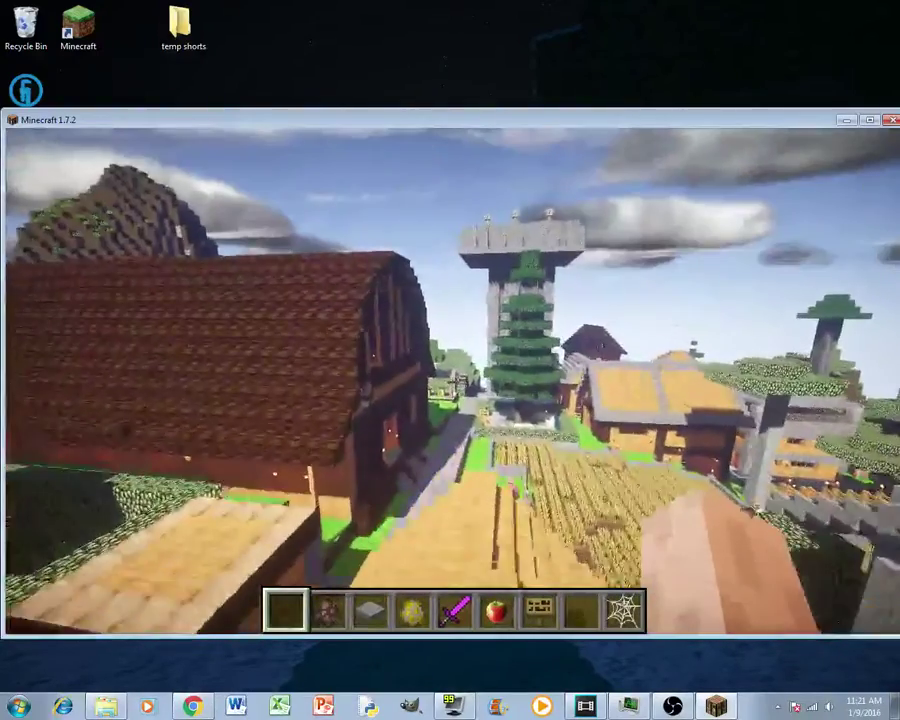
# Step: Open the game's video settings and return to the world
pyautogui.press('Escape')
pyautogui.click(419, 455)
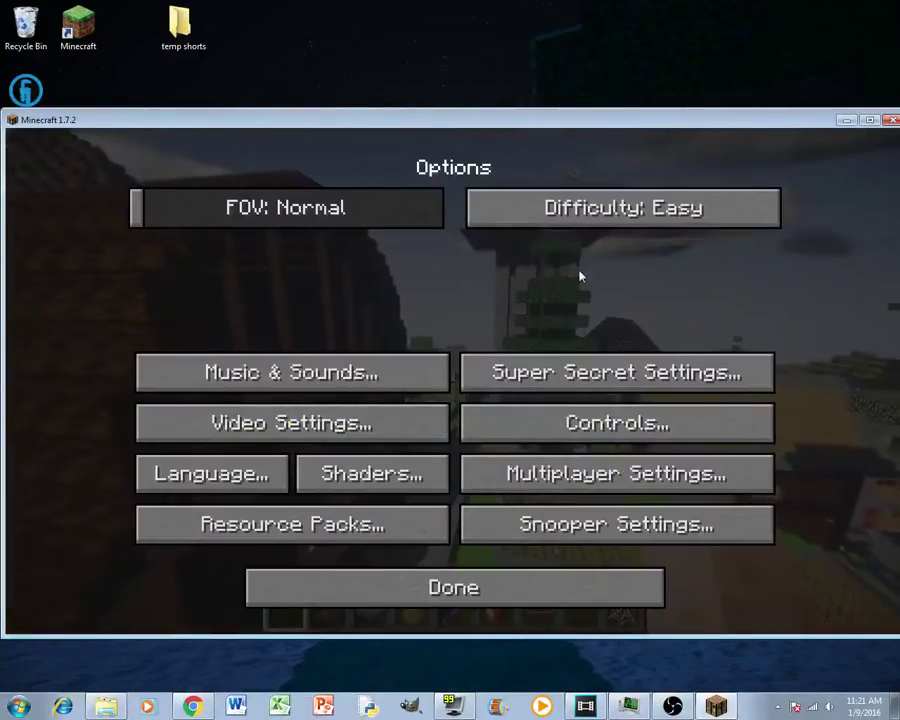
pyautogui.click(443, 423)
pyautogui.press('Escape')
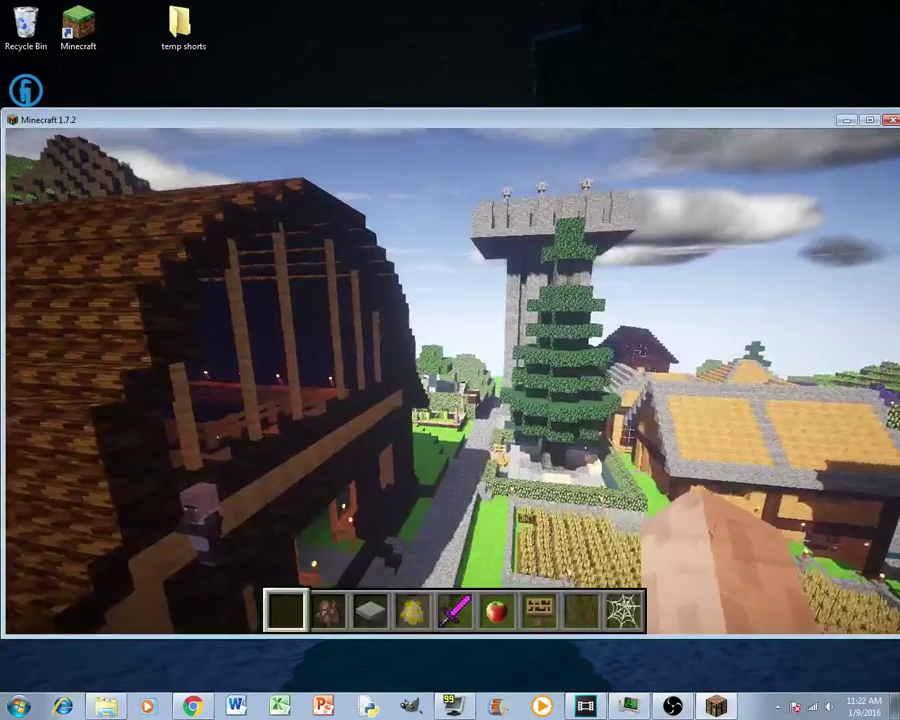
# Step: Teleport to the hilltop mansion west of the town at height 200 and fly down to its front doors
pyautogui.press('w')
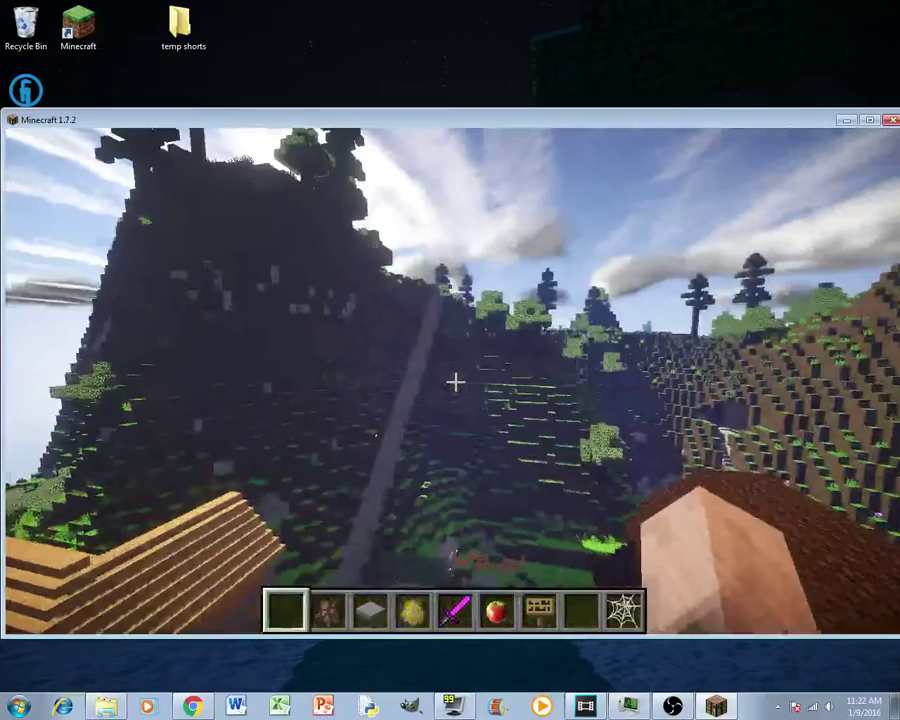
pyautogui.press('j')
pyautogui.scroll(-2, 408, 366)
pyautogui.press('t')
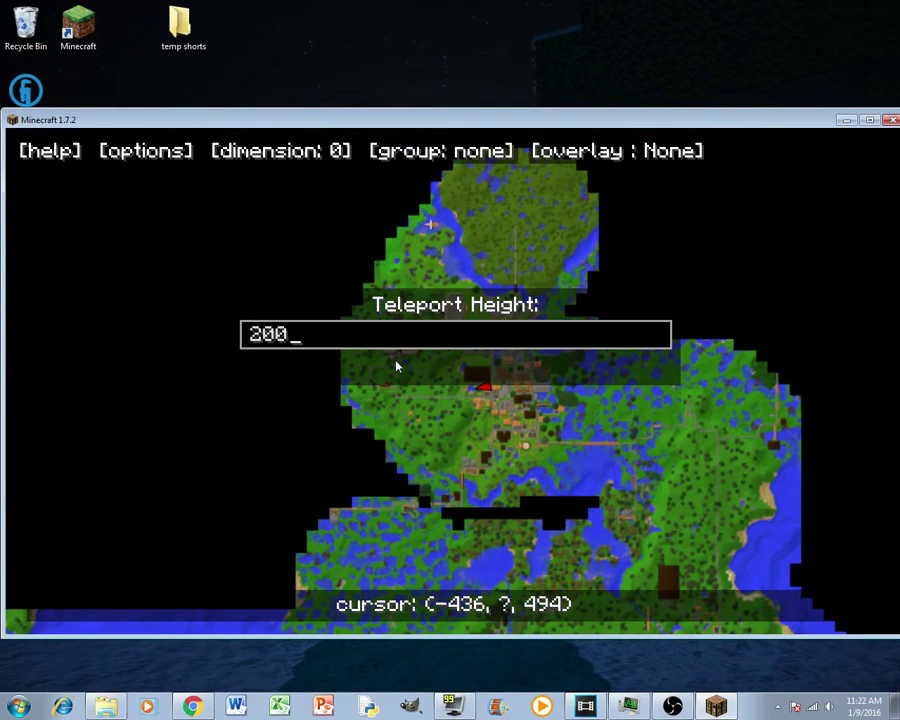
pyautogui.write('200')
pyautogui.press('Return')
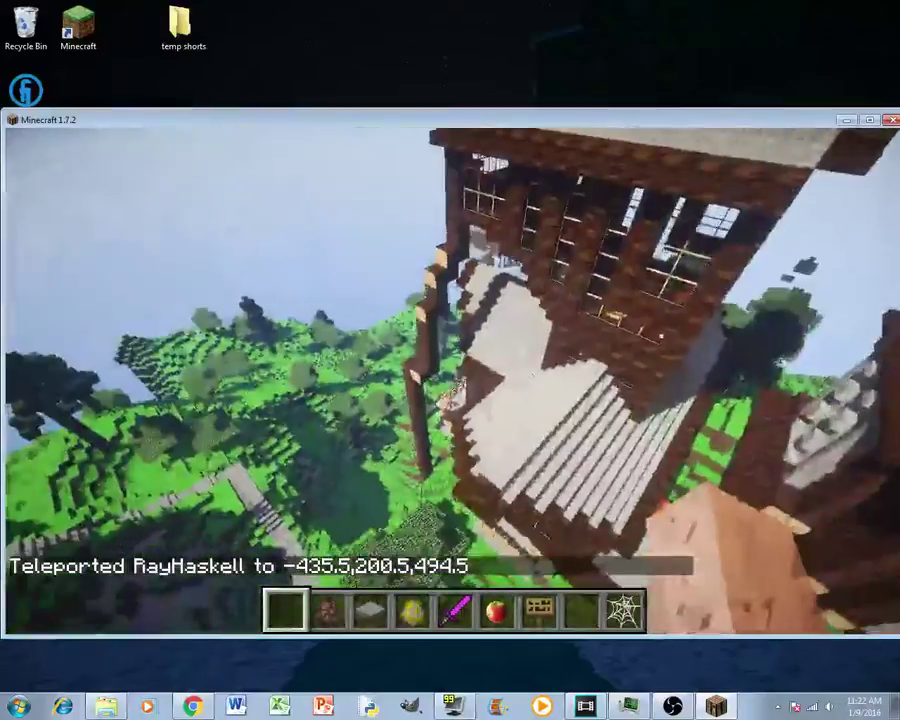
pyautogui.press('w')
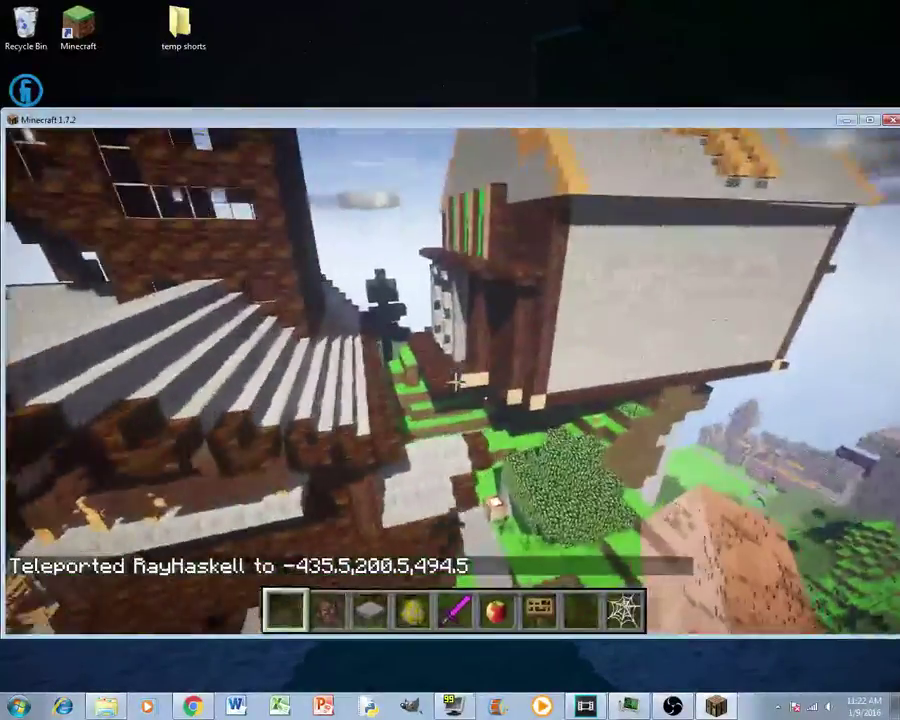
pyautogui.press('w')
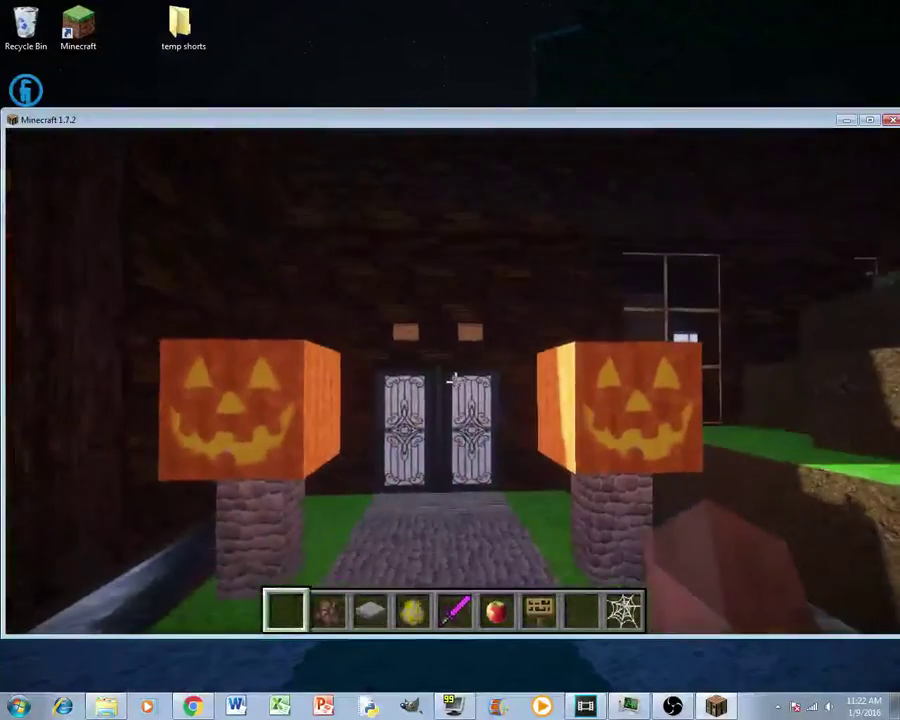
# Step: Open the mansion's front doors between the jack-o'-lanterns and walk into the entrance hall
pyautogui.press('w')
pyautogui.rightClick(455, 381)
pyautogui.press('w')
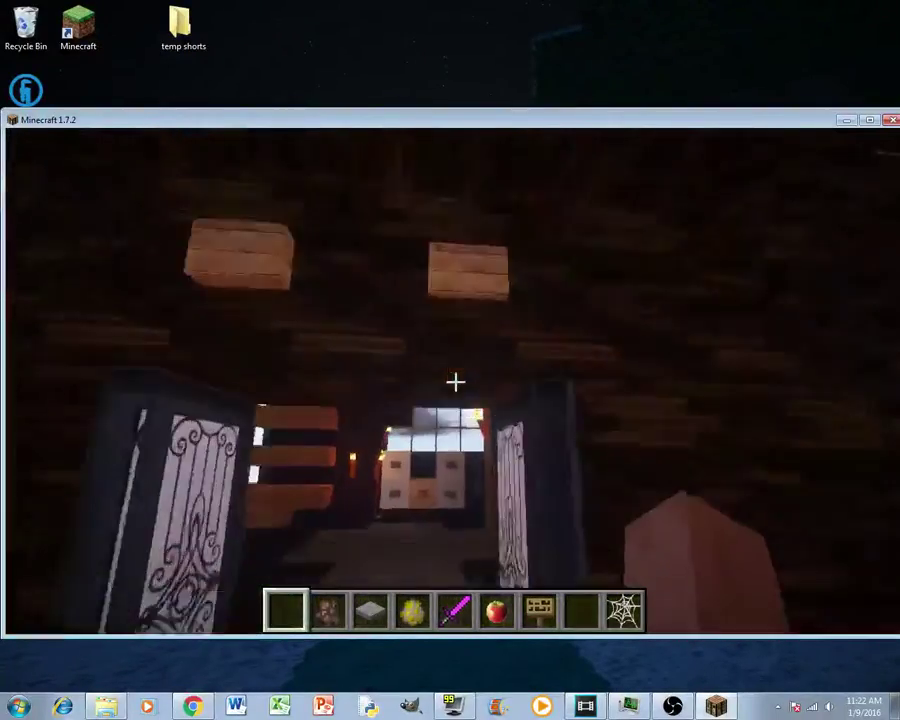
# Step: Review the third-person camera settings in the Camera Studio mod options and return to the world
pyautogui.press('o')
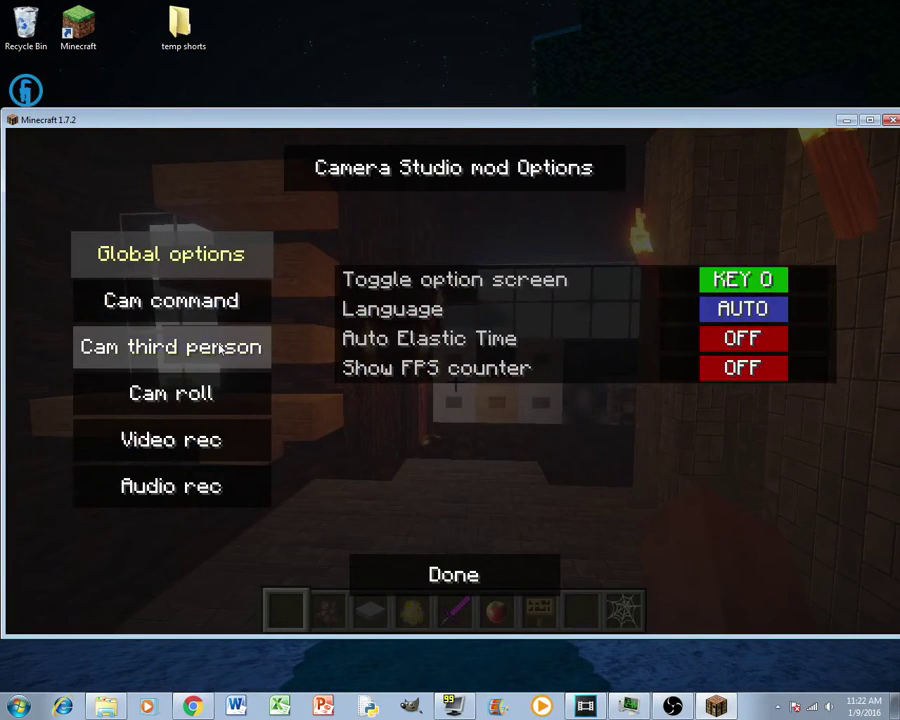
pyautogui.click(238, 350)
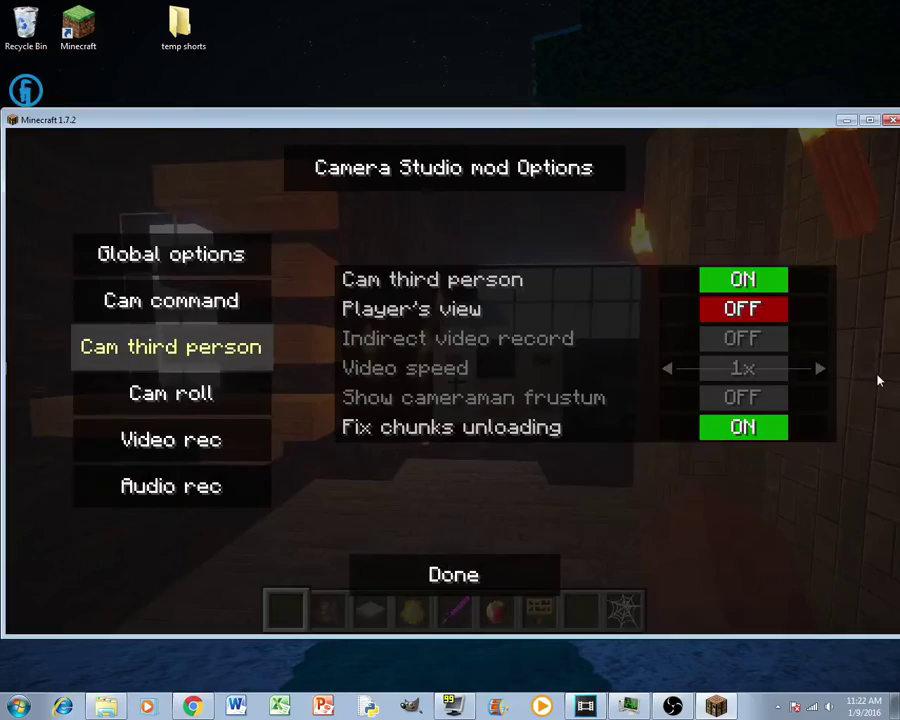
pyautogui.press('Escape')
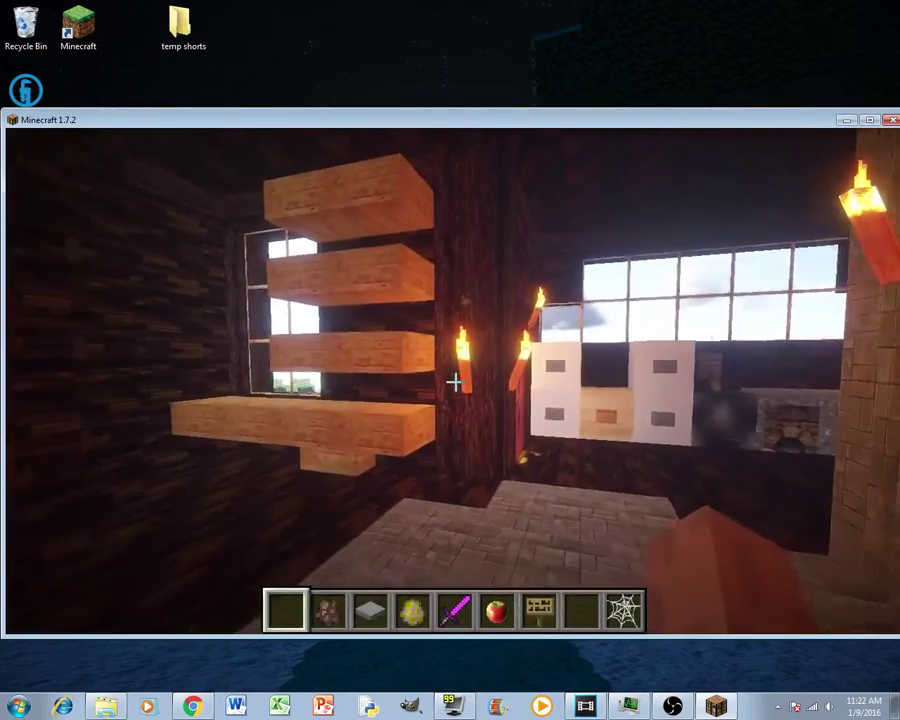
# Step: Clear the camera path, register two new points inside the mansion's hall and run it with /cam start 14s
pyautogui.write('/cam clear')
pyautogui.press('Return')
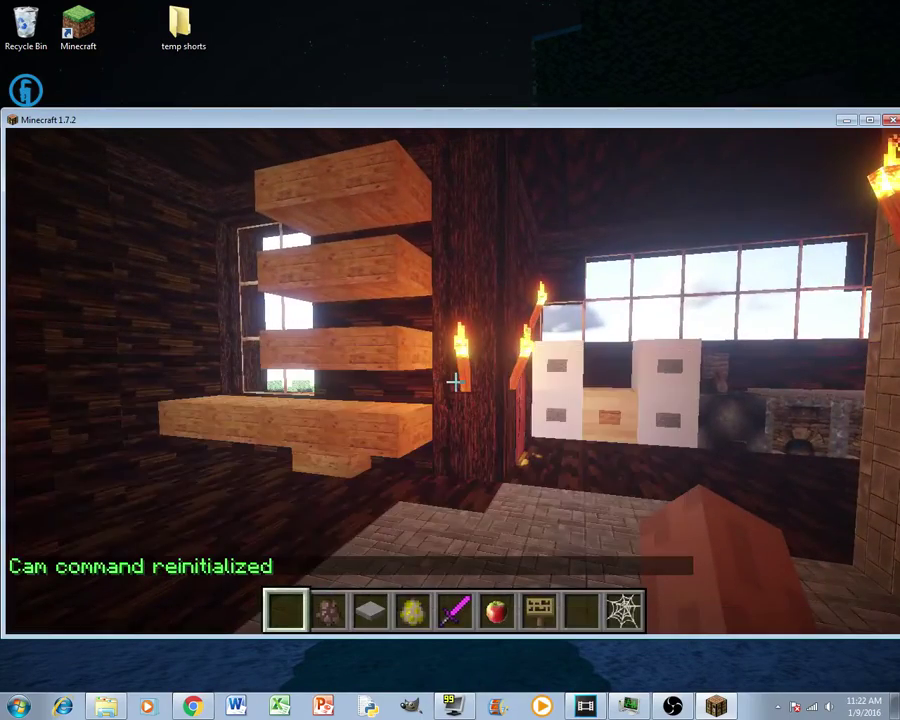
pyautogui.press('space')
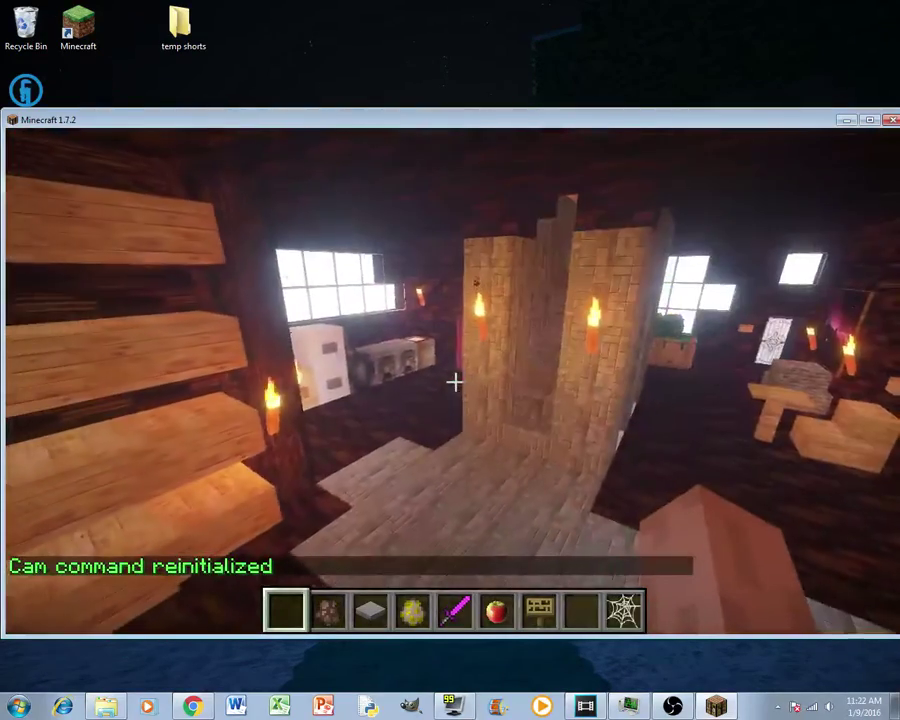
pyautogui.press('p')
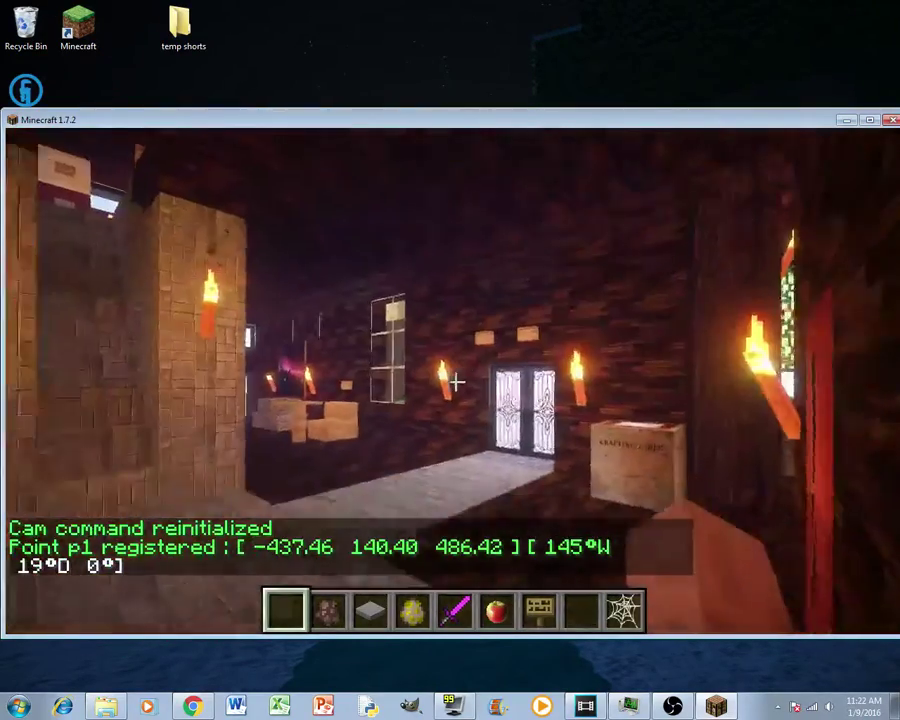
pyautogui.press('p')
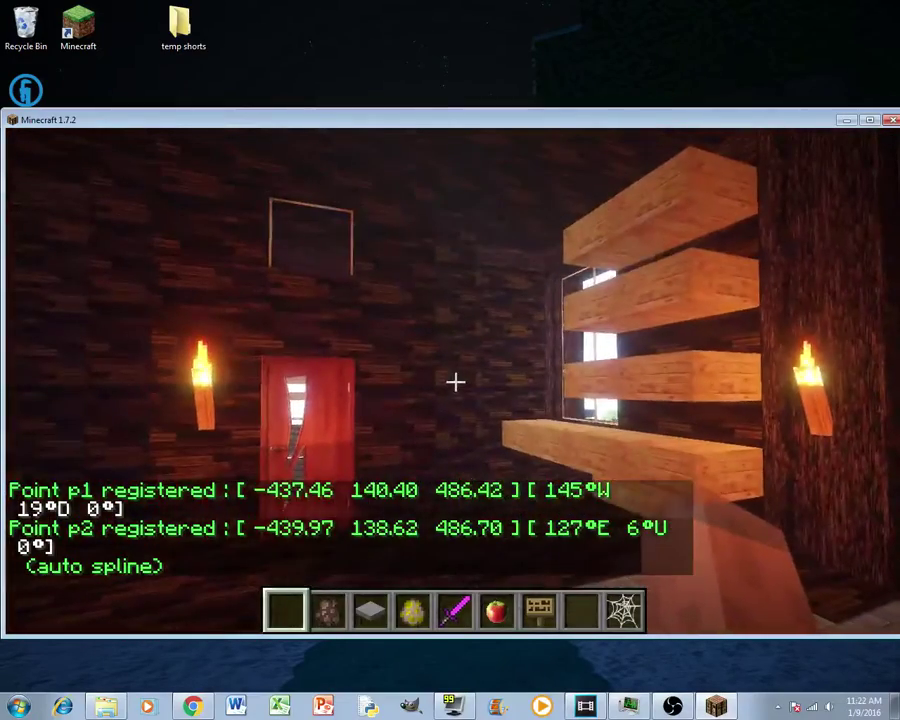
pyautogui.press('/')
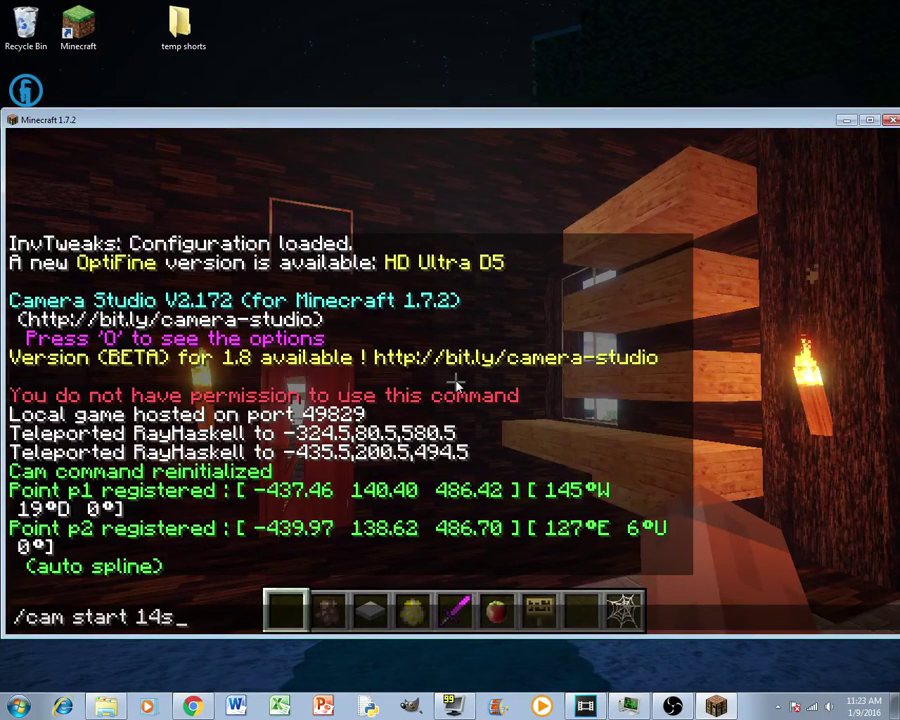
pyautogui.press('Return')
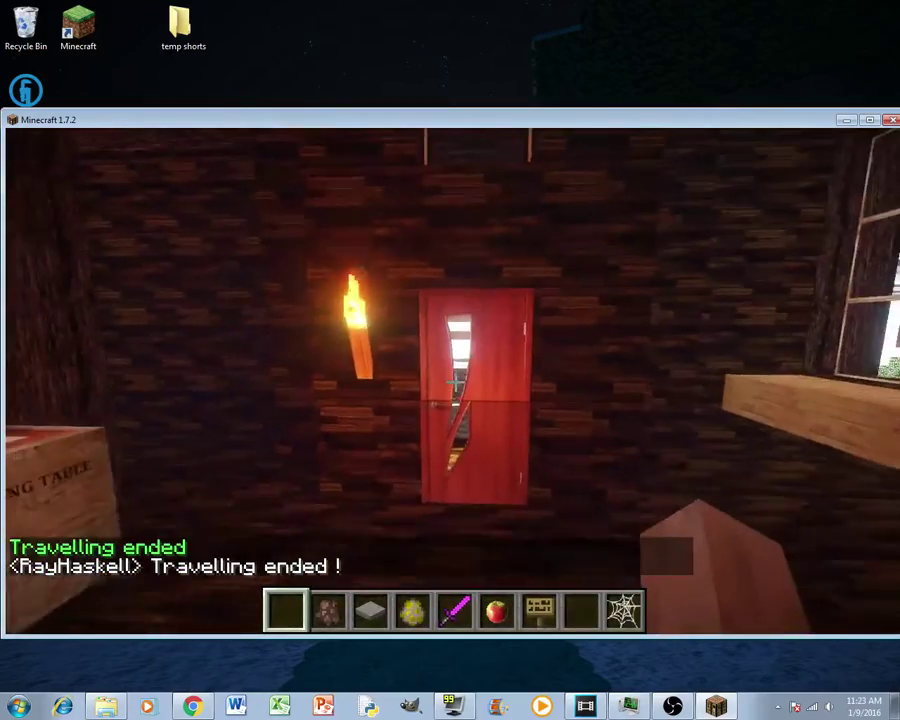
# Step: Place a pressure plate on the floor in front of the red door and walk over it
pyautogui.press('3')
pyautogui.rightClick(455, 381)
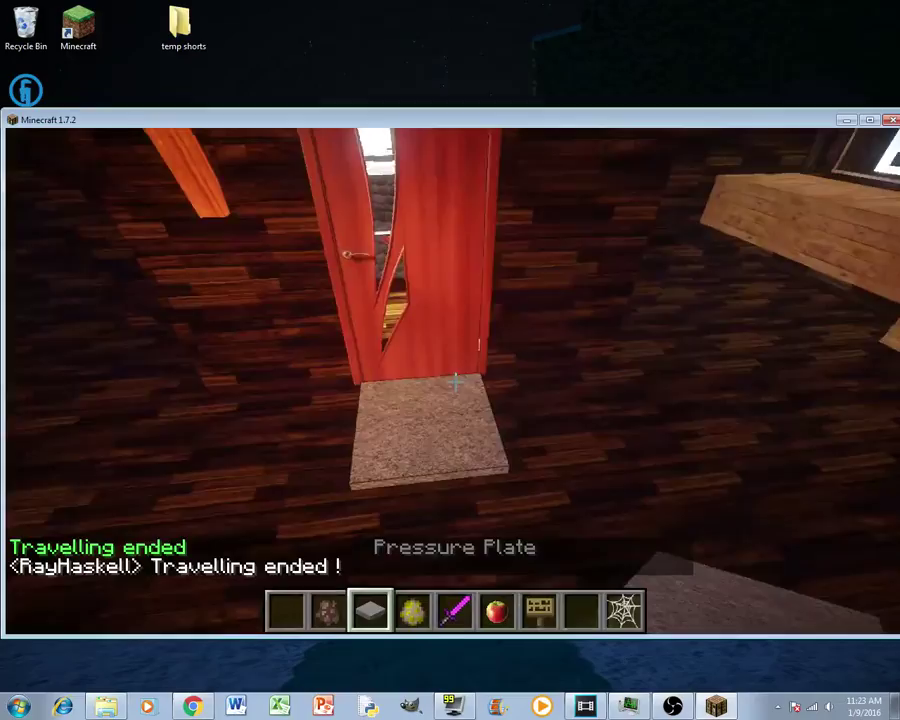
pyautogui.press('w')
# Step: Register four points for a new outdoor camera path flying between the wooden tower and the grey-roofed building, rising at the end
pyautogui.press('s')
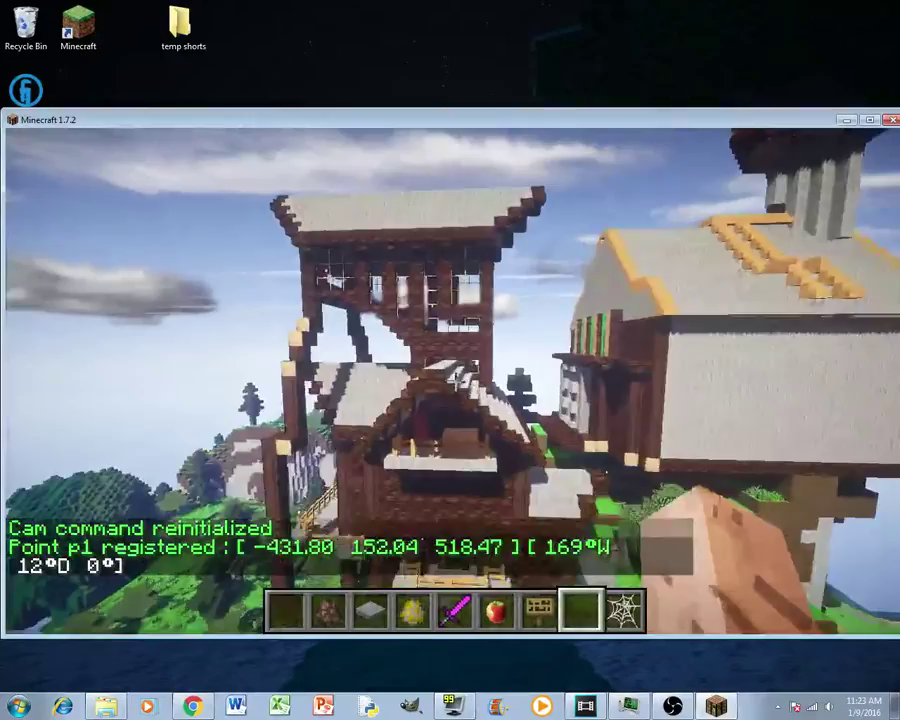
pyautogui.press('w')
pyautogui.press('p')
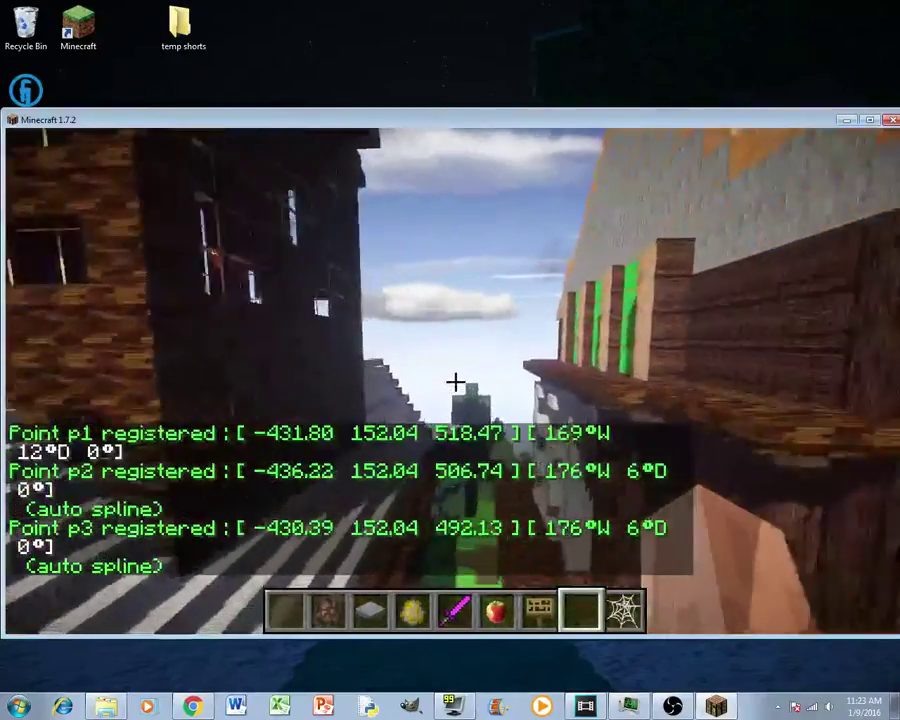
pyautogui.press('space')
pyautogui.press('p')
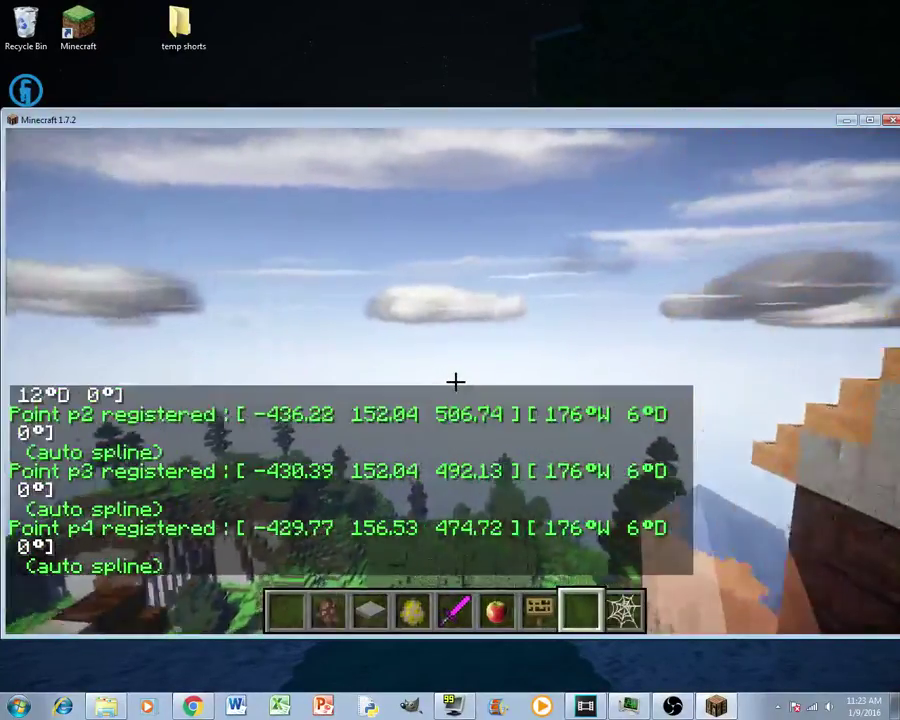
# Step: Fly down to the fenced balcony facing the red door and run the camera path with /cam start
pyautogui.press('w')
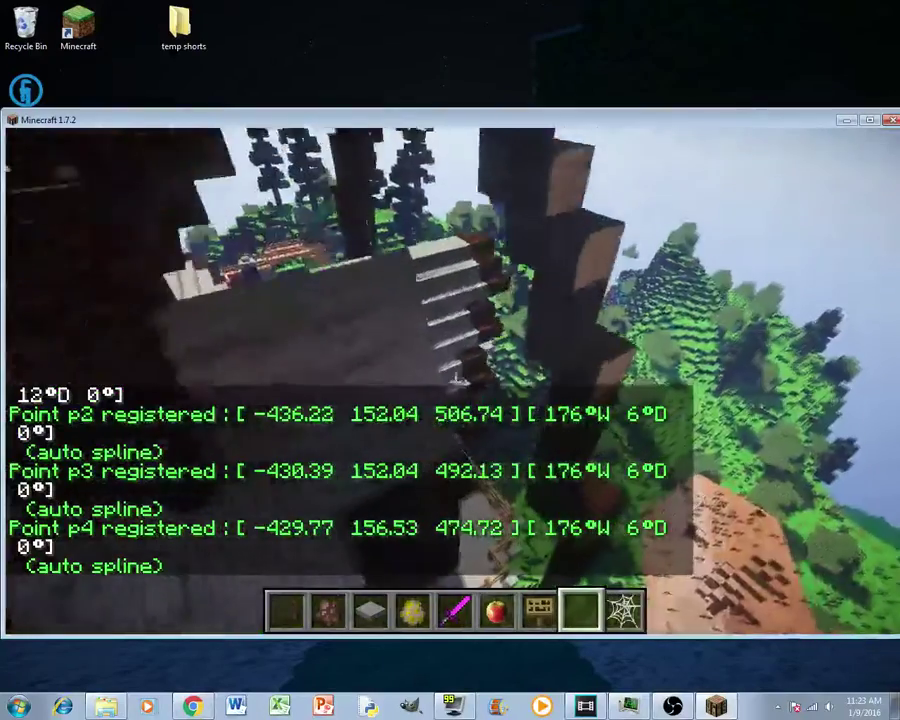
pyautogui.press('w')
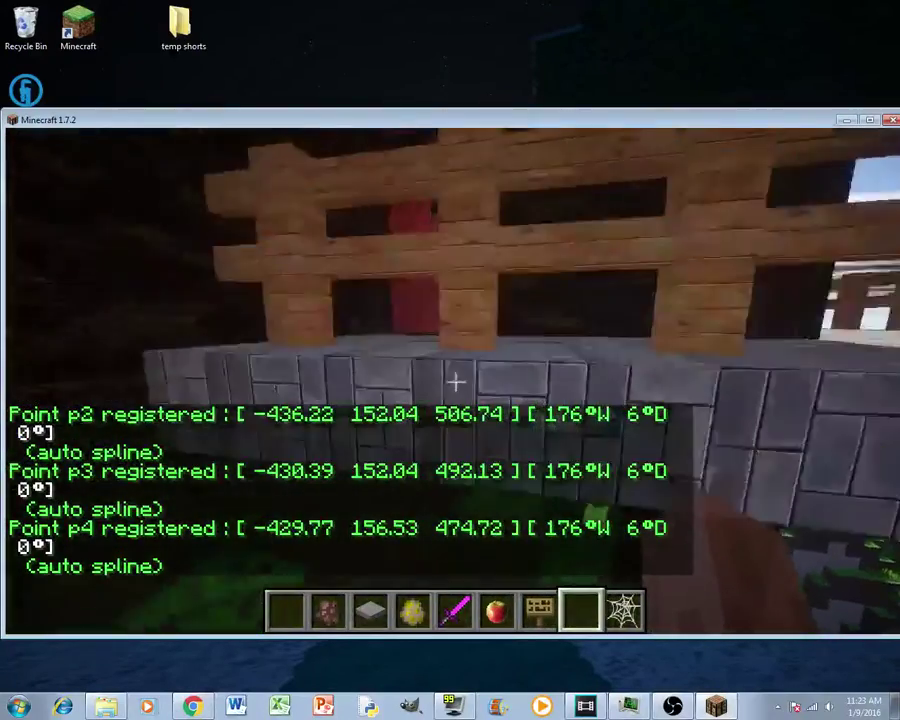
pyautogui.write('/cam start 30s')
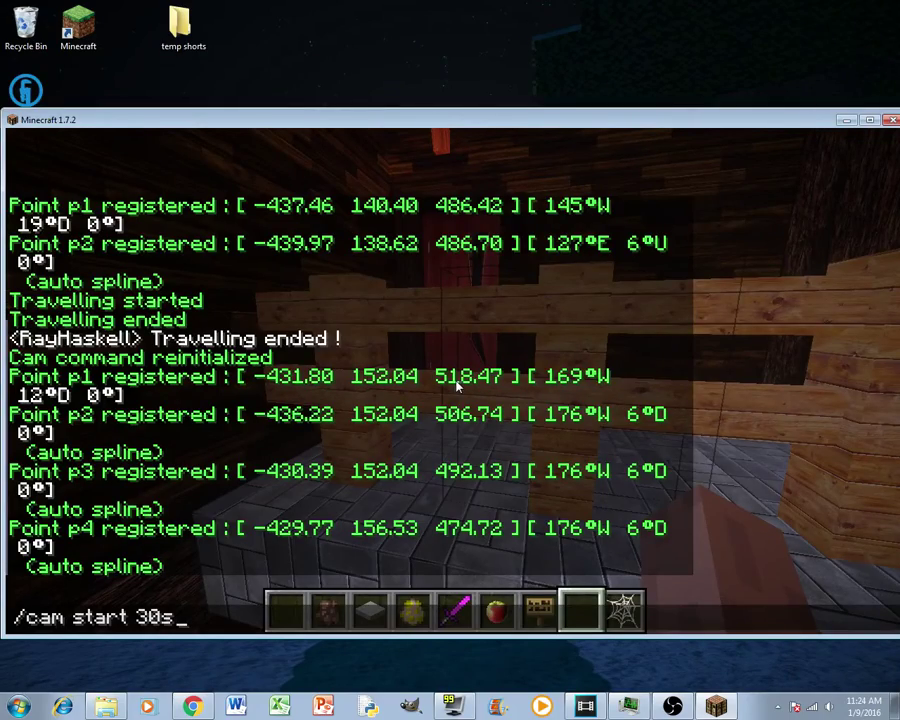
pyautogui.press('Return')
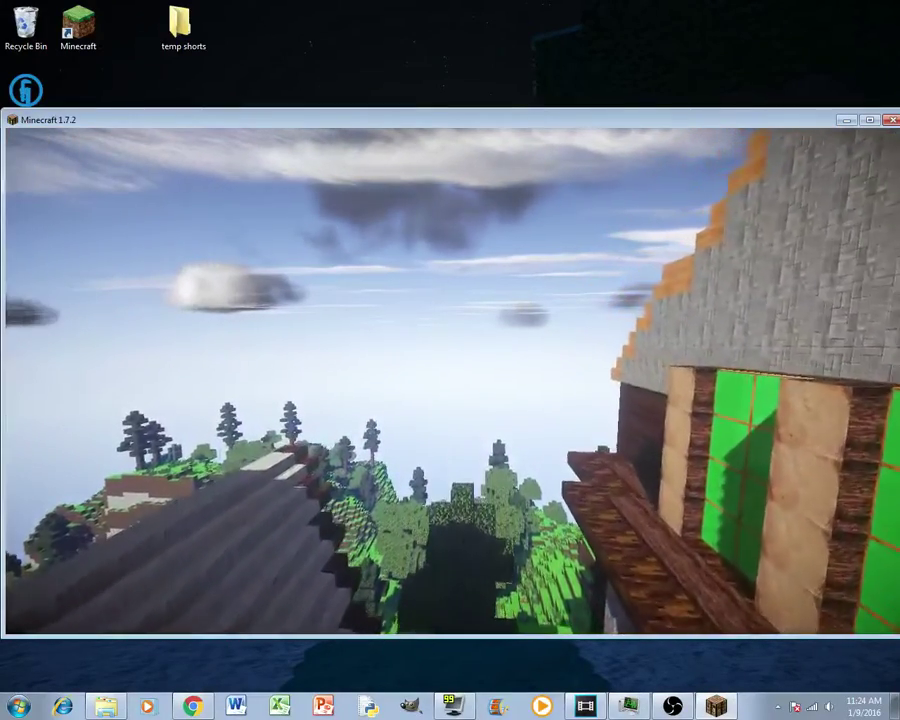
pyautogui.press('Escape')
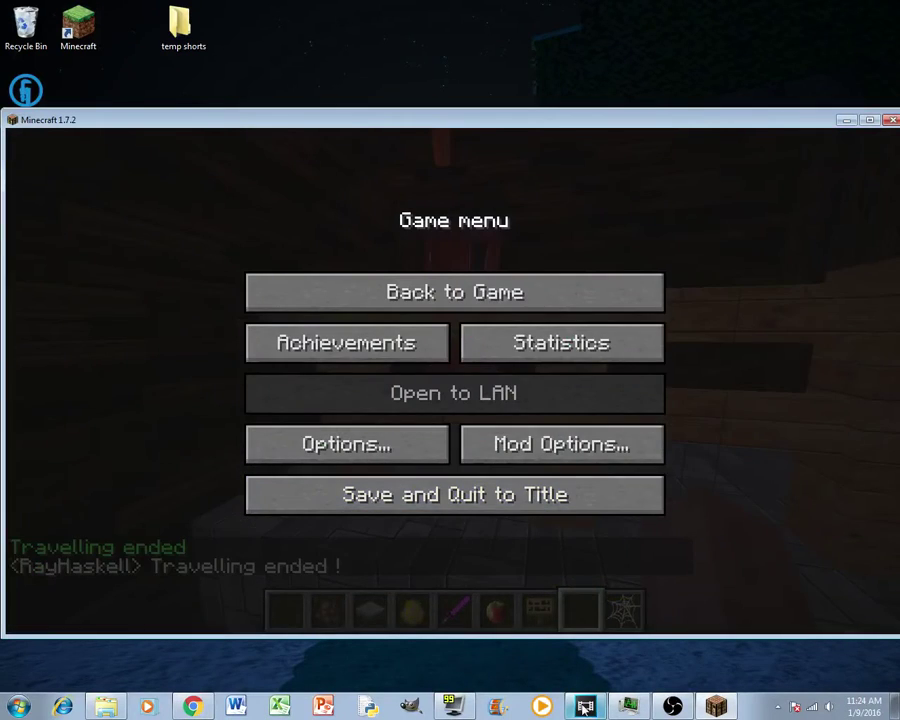
pyautogui.click(587, 705)
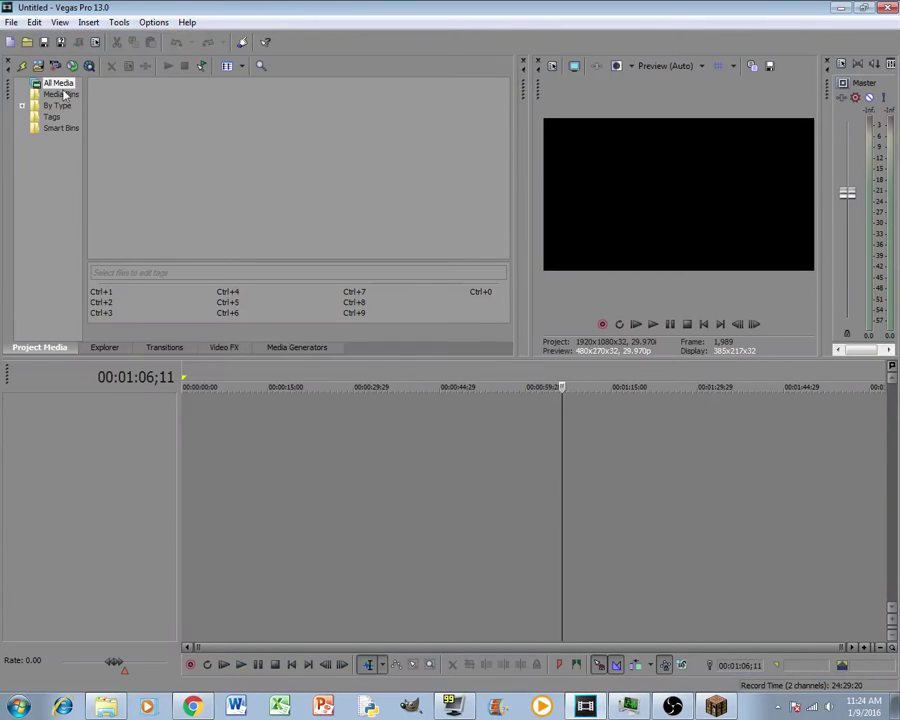
pyautogui.click(39, 67)
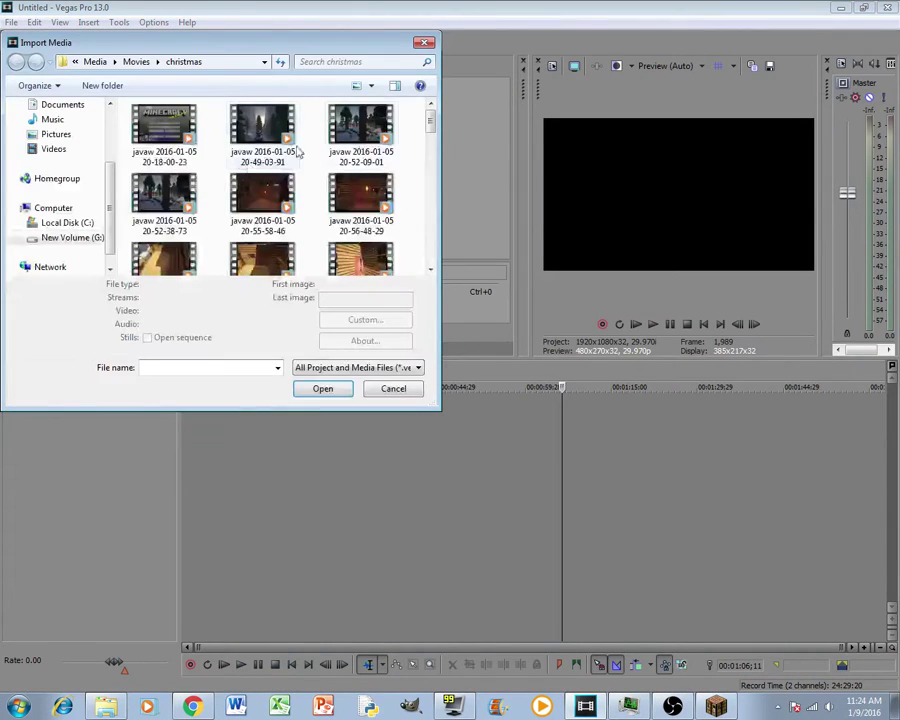
pyautogui.click(137, 62)
pyautogui.moveTo(431, 140); pyautogui.dragTo(433, 226)
pyautogui.doubleClick(368, 158)
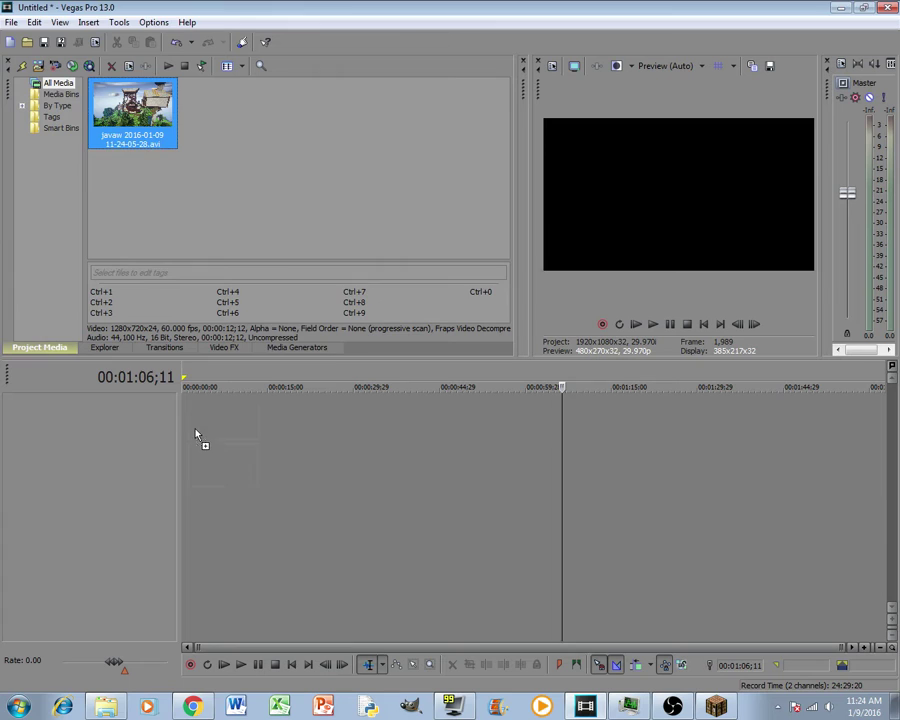
# Step: Place the imported clip at the start of the timeline and match the project video settings to it
pyautogui.moveTo(196, 435); pyautogui.dragTo(188, 433)
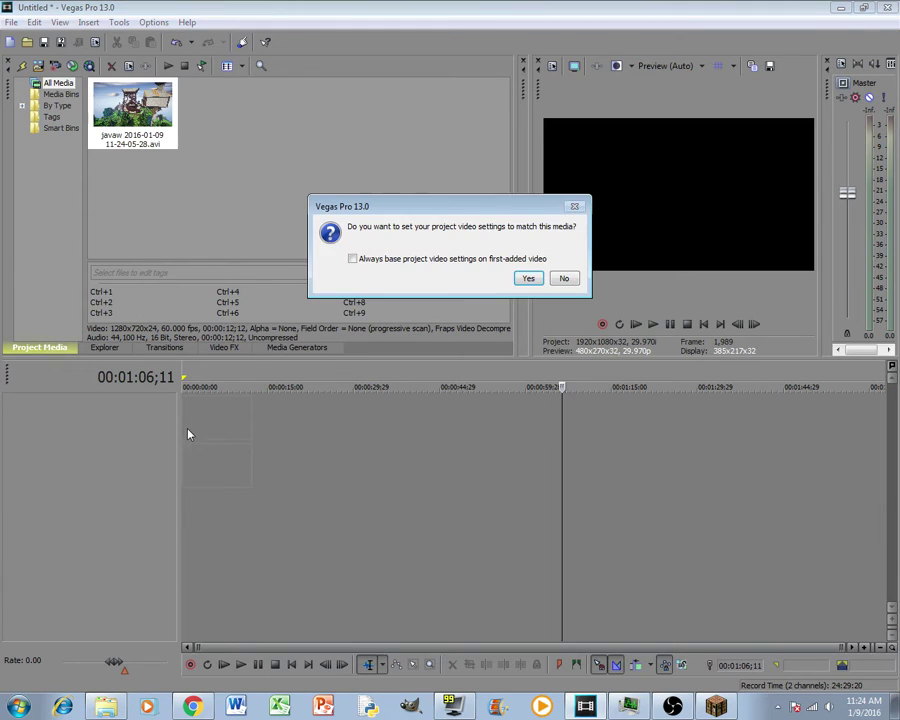
pyautogui.click(528, 280)
# Step: Add a fade-in of about 6 seconds to the start of the clip and preview it
pyautogui.click(652, 324)
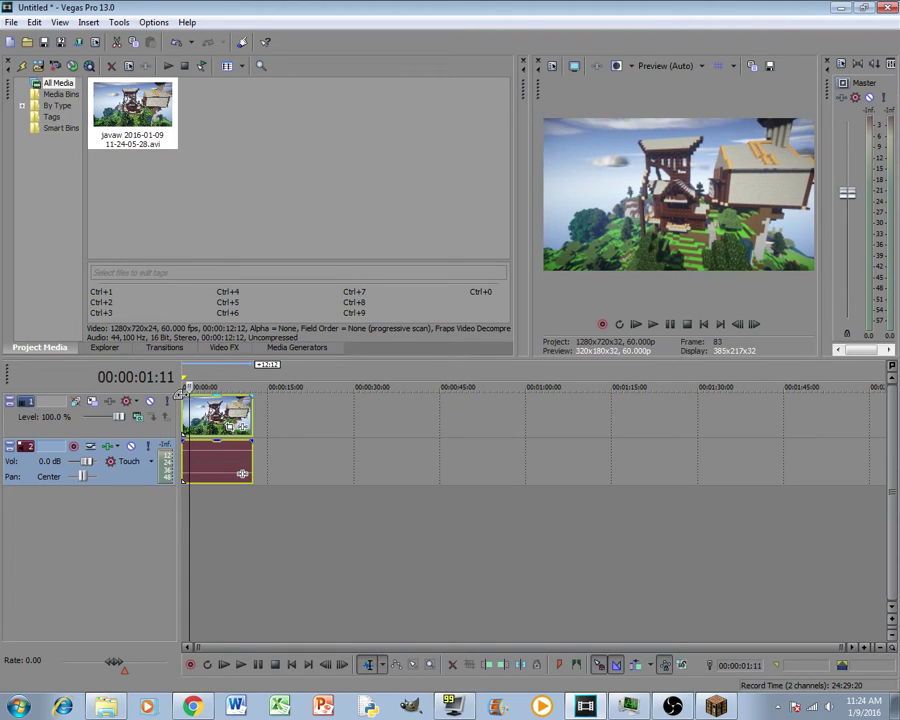
pyautogui.moveTo(183, 393); pyautogui.dragTo(215, 411)
pyautogui.click(653, 324)
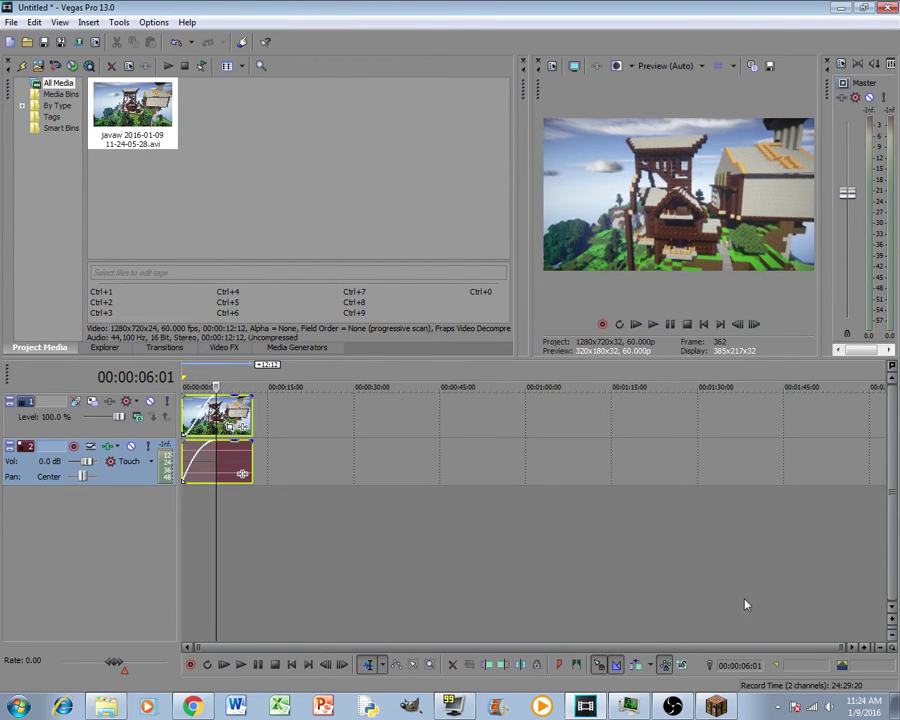
# Step: Switch back to the Minecraft world and clear the camera path with /cam clear
pyautogui.click(718, 706)
pyautogui.press('Escape')
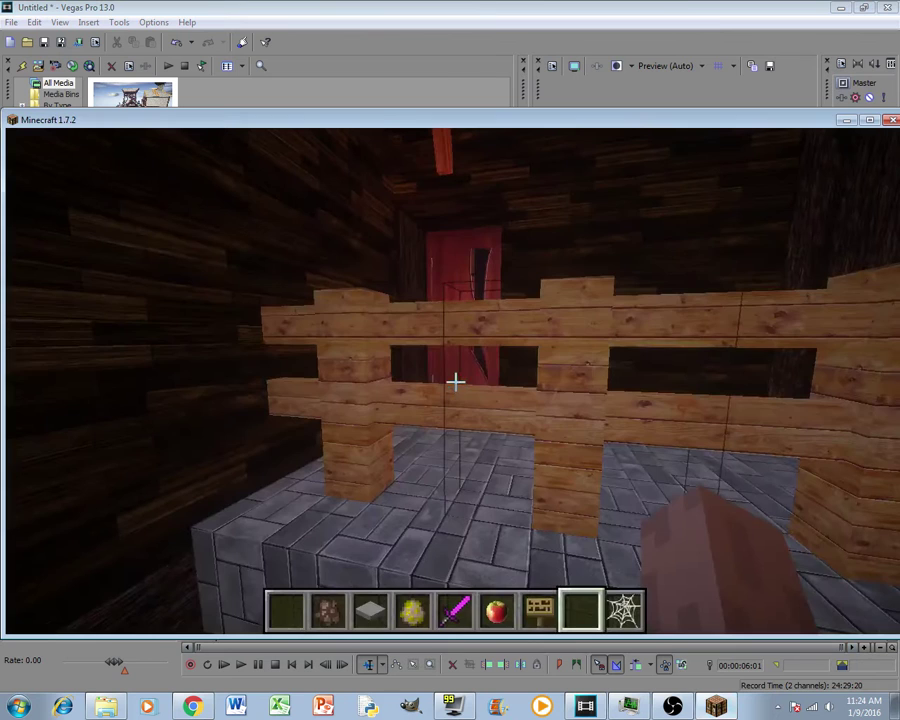
pyautogui.press('/')
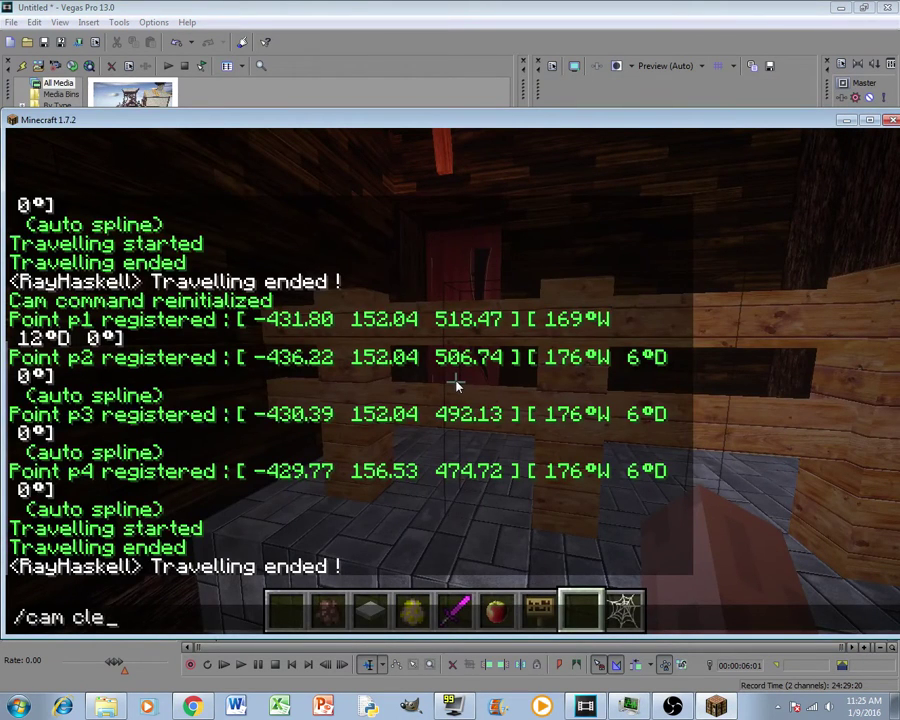
pyautogui.press('Return')
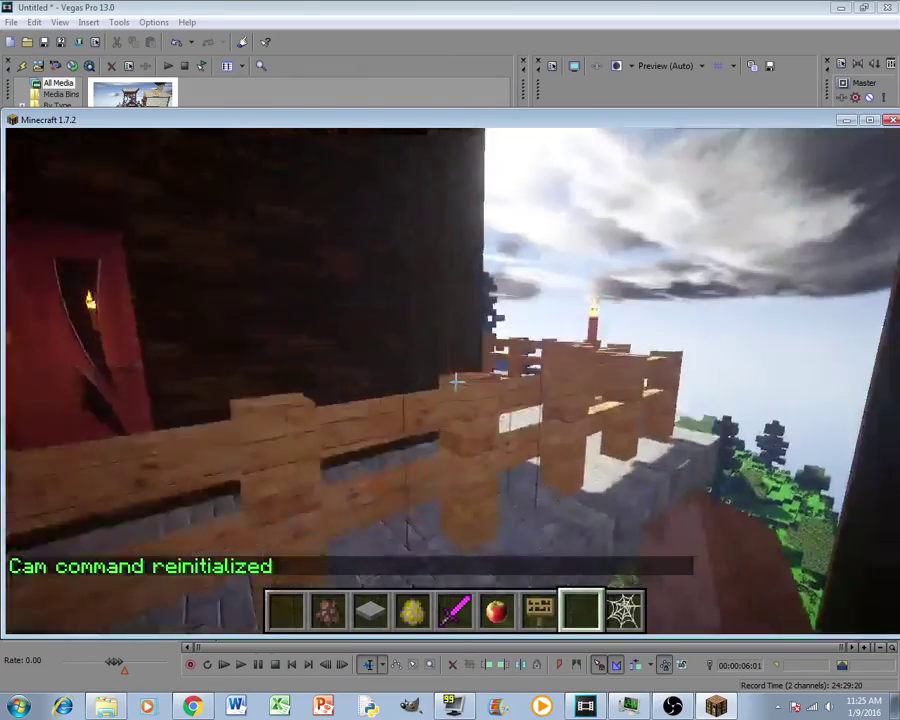
# Step: Register two camera points at the same spot overlooking the mansion's front doors and pumpkins, and go inside the hall
pyautogui.press('w')
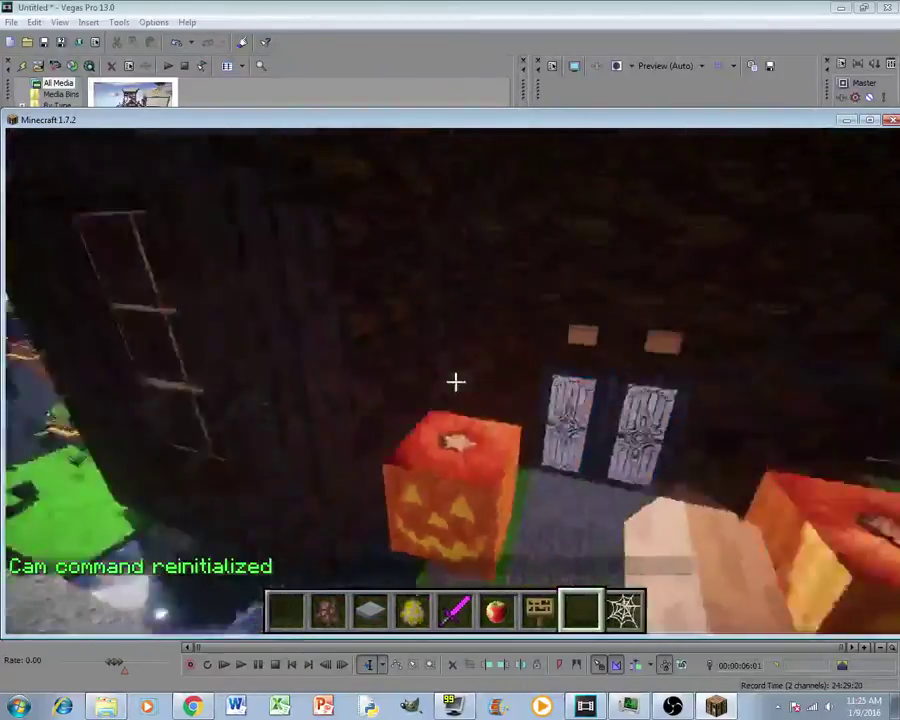
pyautogui.press('p')
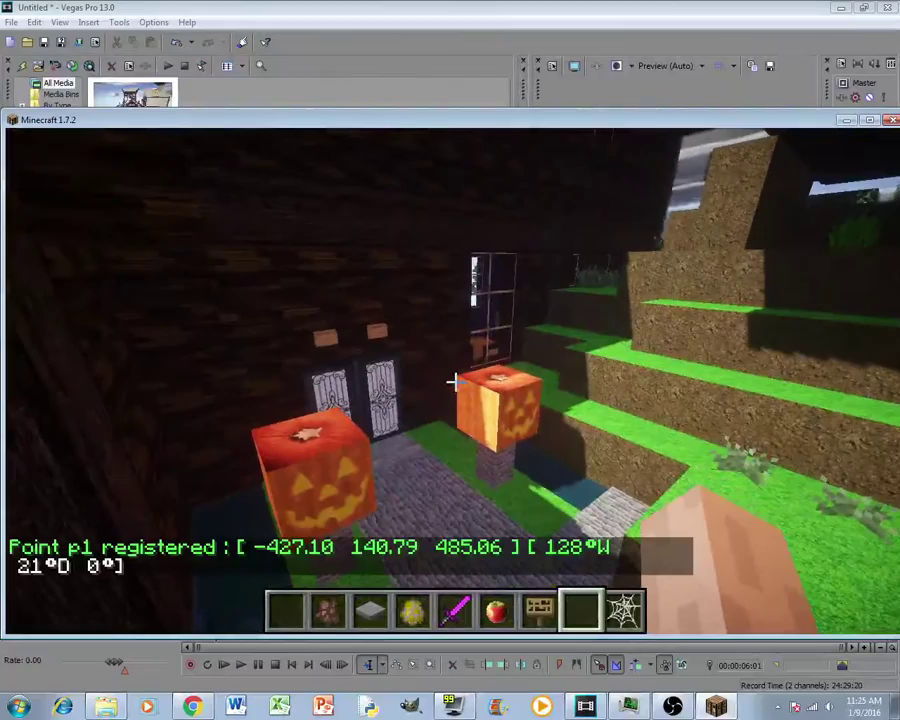
pyautogui.press('w')
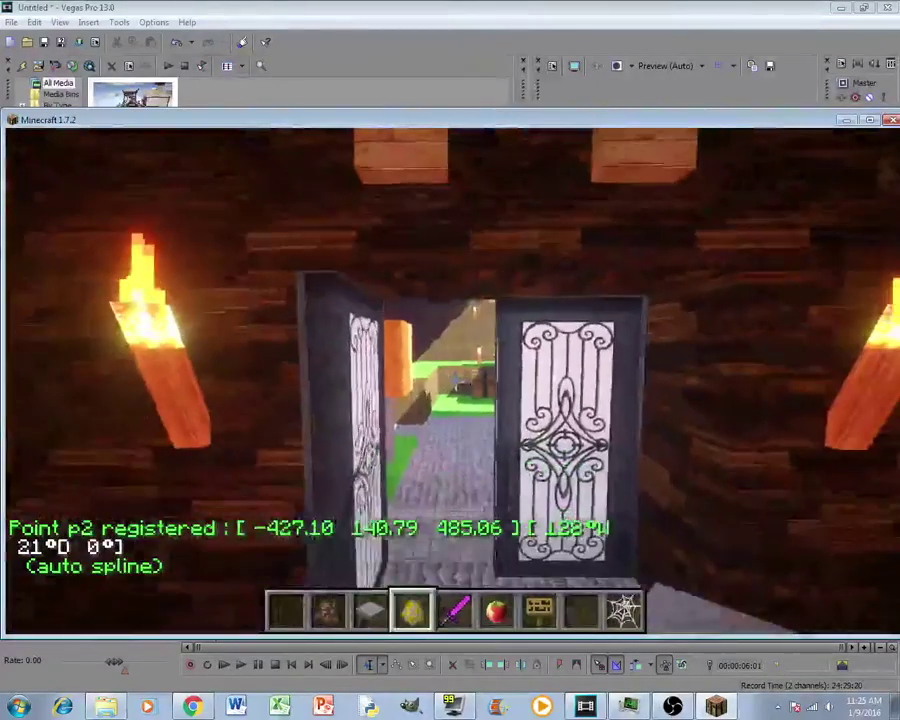
# Step: Rehearse walking out through the mansion's front doors and back into the hall
pyautogui.press('7')
pyautogui.rightClick(455, 381)
pyautogui.press('w')
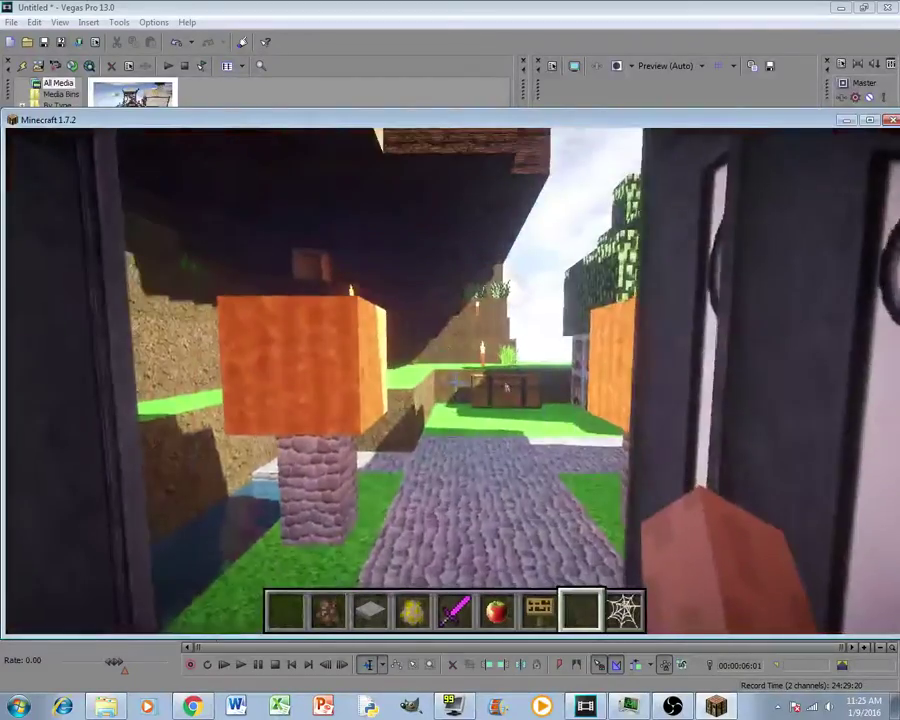
pyautogui.press('s')
pyautogui.press('w')
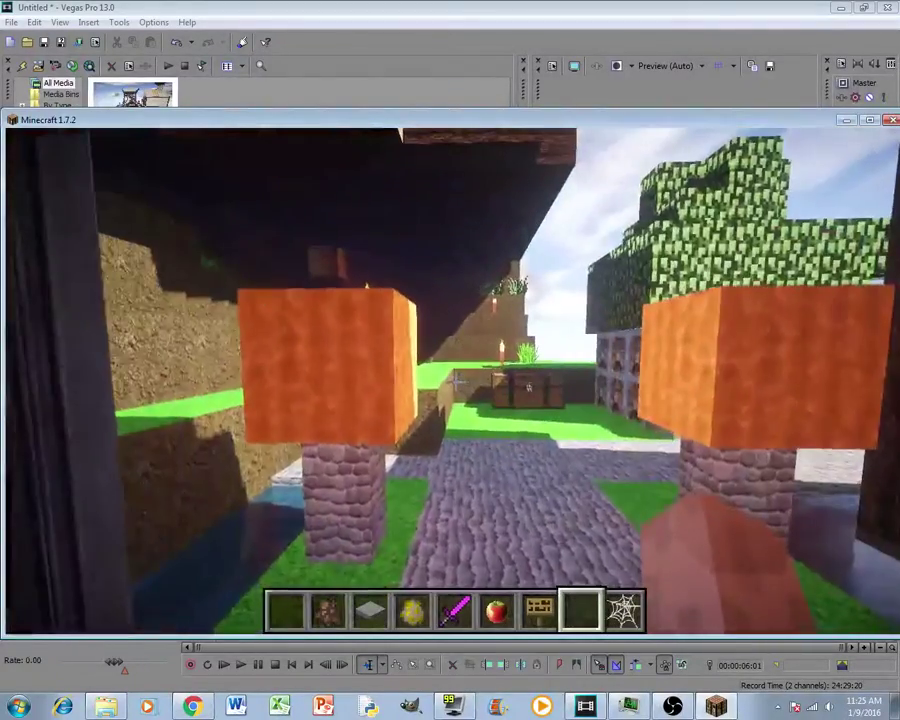
pyautogui.press('s')
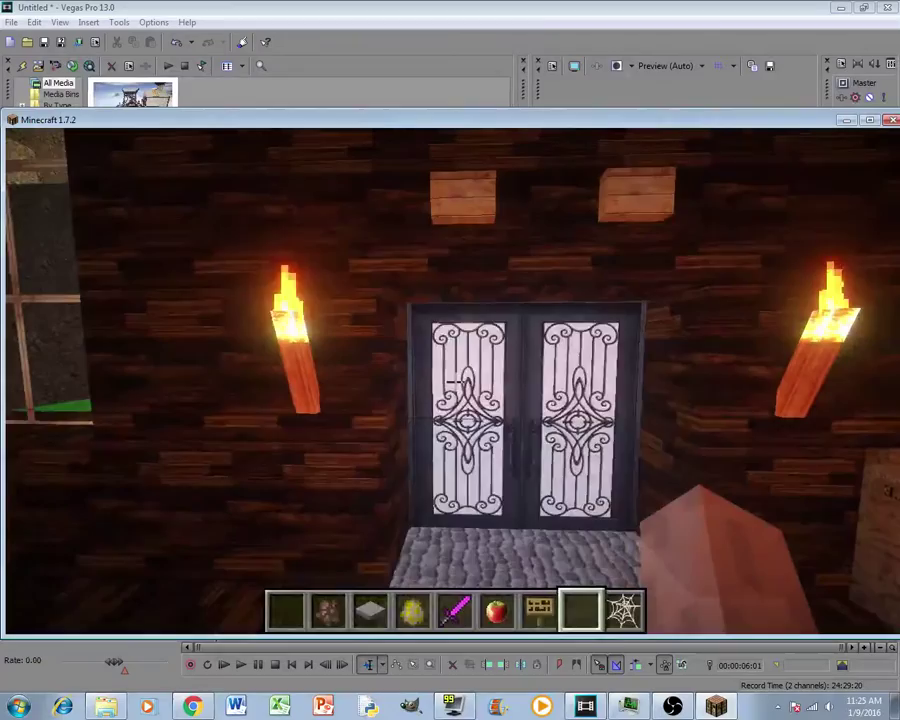
# Step: Run the camera path with /cam start 50, record the character walking out past the pumpkins, and pause the game
pyautogui.write('/cam s')
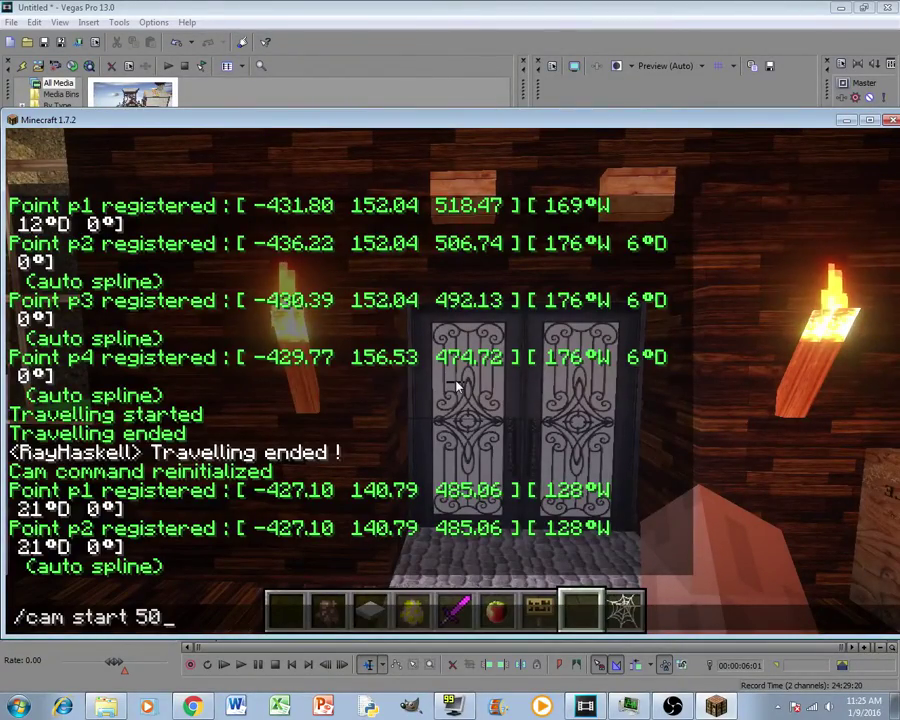
pyautogui.write('tart 50')
pyautogui.press('Return')
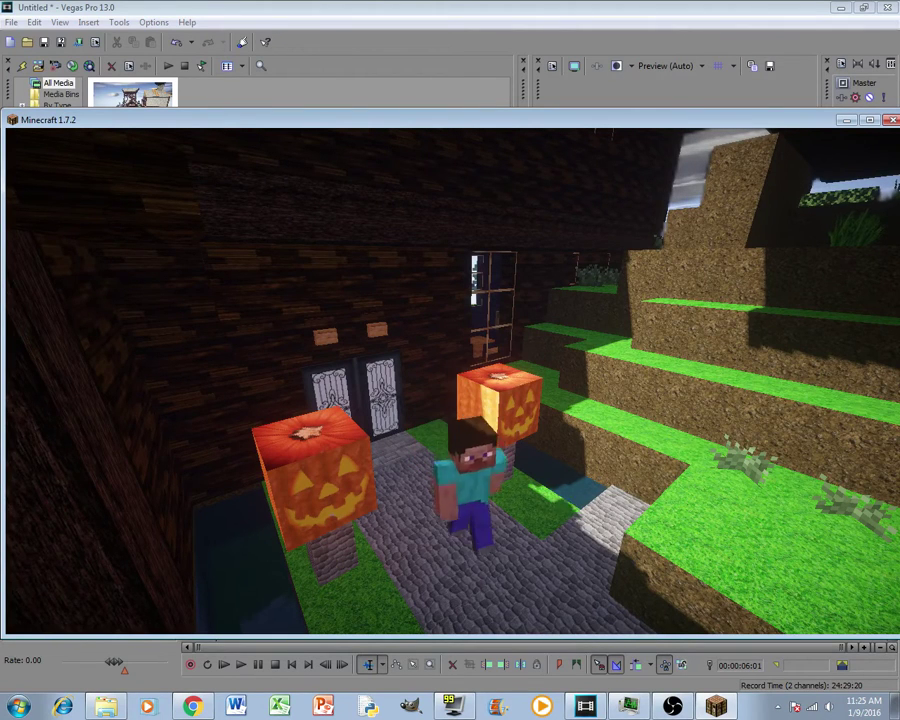
pyautogui.press('Escape')
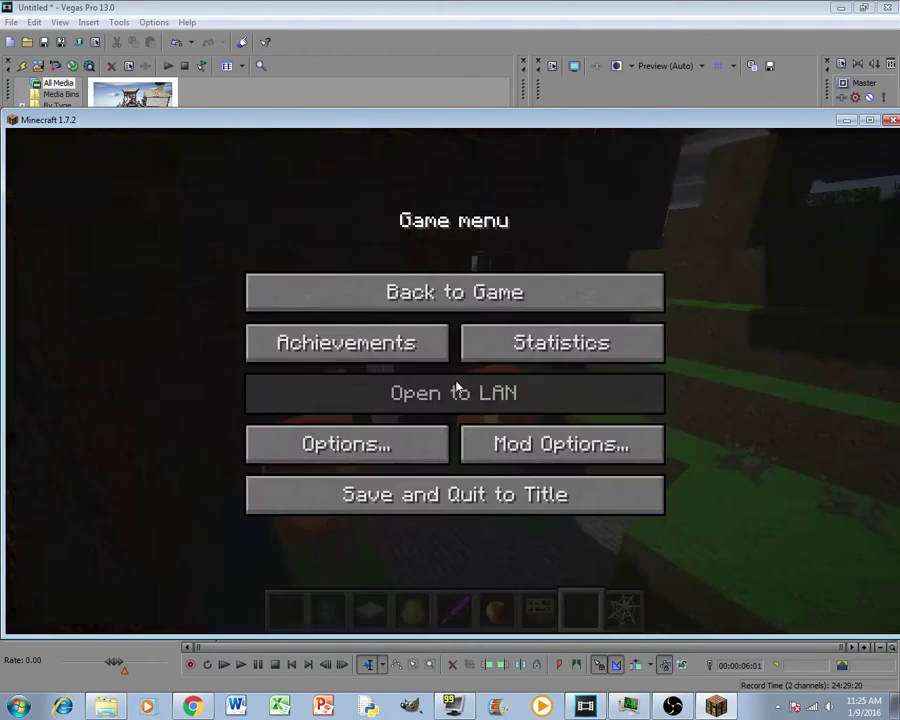
pyautogui.click(588, 706)
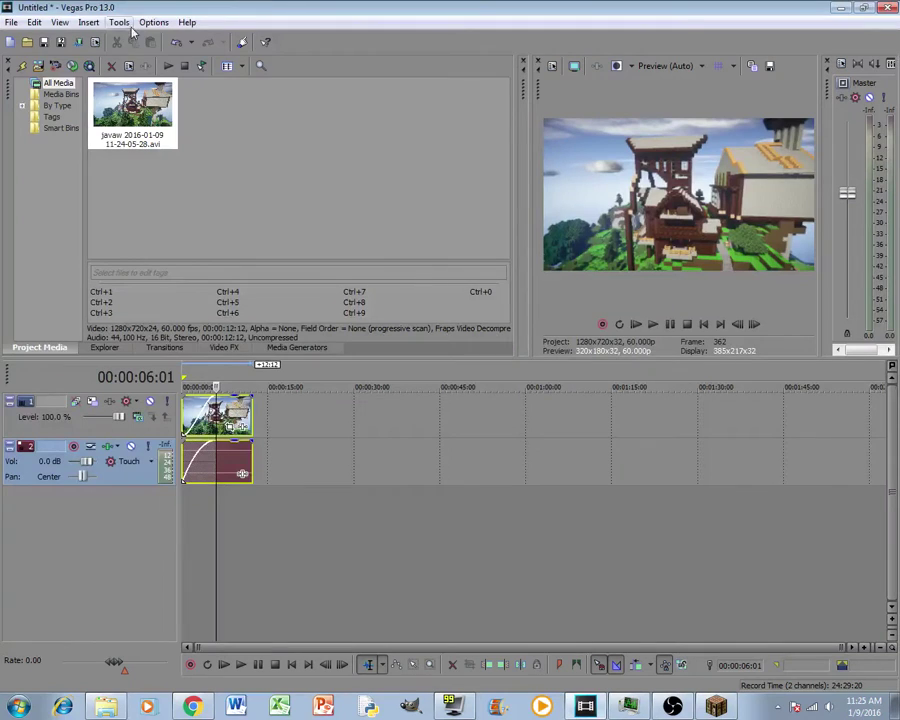
pyautogui.click(36, 68)
pyautogui.scroll(-5, 313, 237)
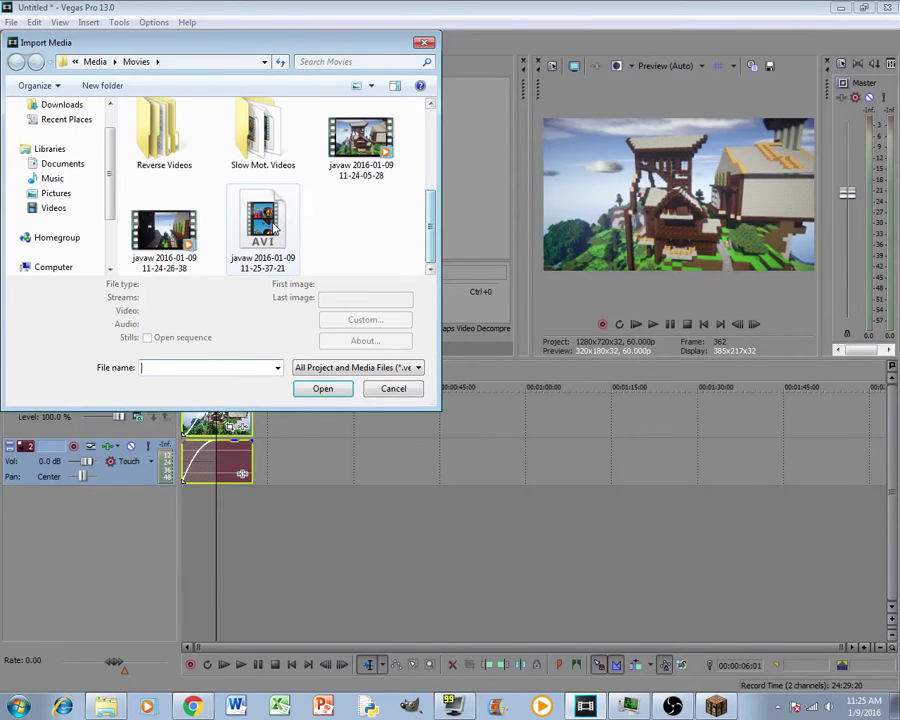
pyautogui.doubleClick(277, 226)
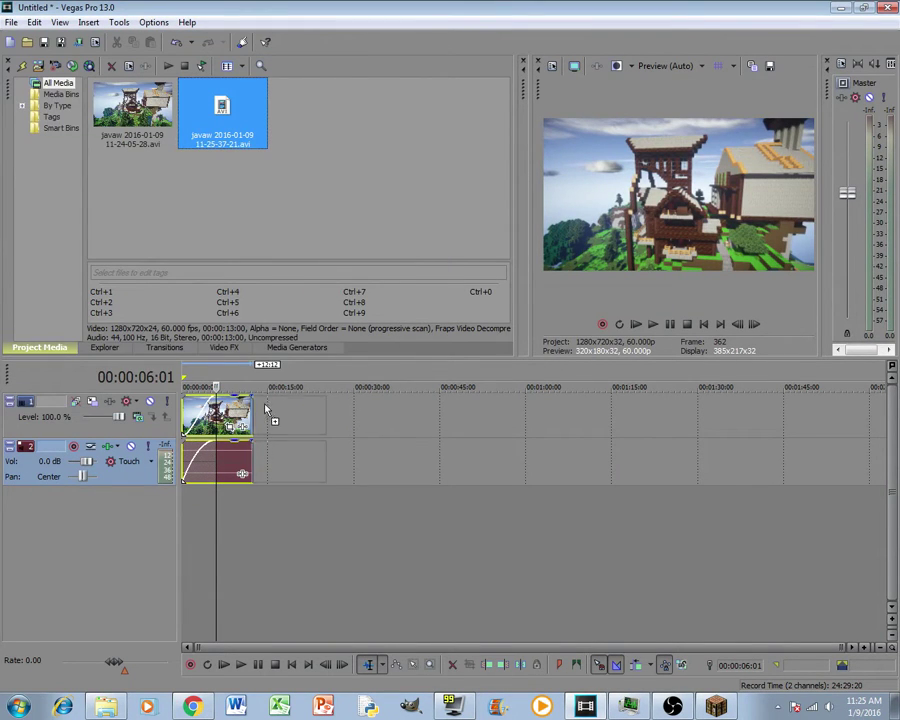
pyautogui.moveTo(267, 409)
pyautogui.mouseDown()
pyautogui.moveTo(258, 418)
pyautogui.moveTo(268, 418)
pyautogui.mouseUp()
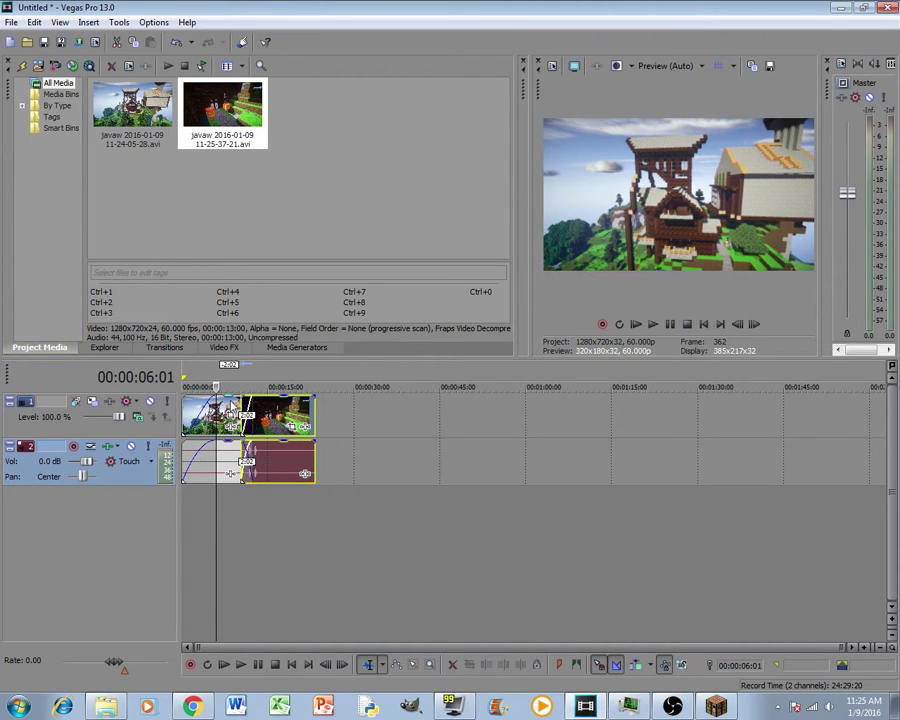
# Step: Preview the crossfade between the two clips and save the project as asdfsdf
pyautogui.click(233, 410)
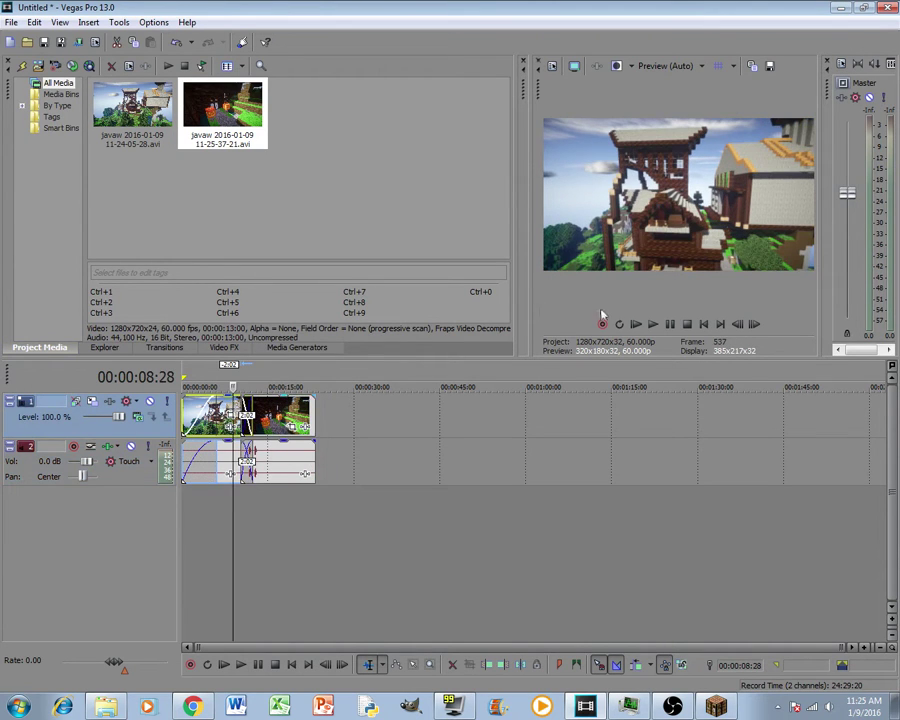
pyautogui.click(652, 324)
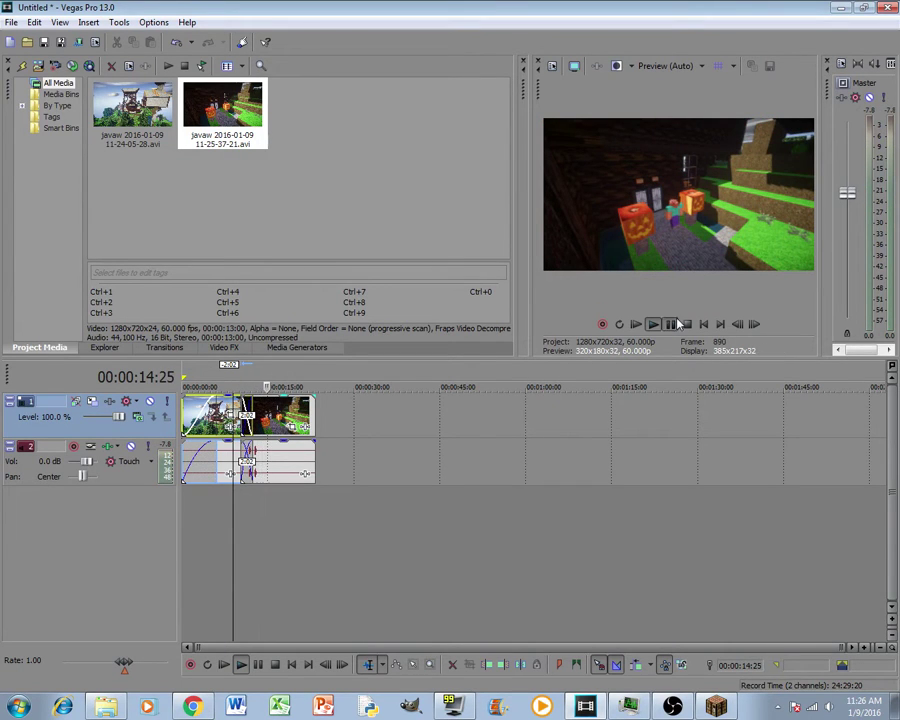
pyautogui.click(61, 43)
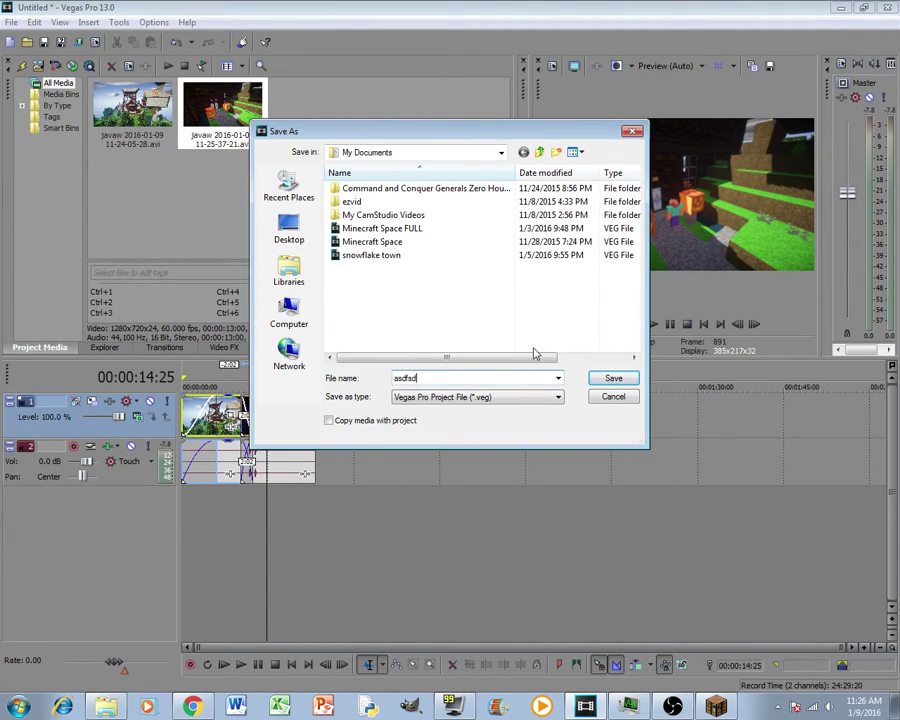
pyautogui.click(610, 379)
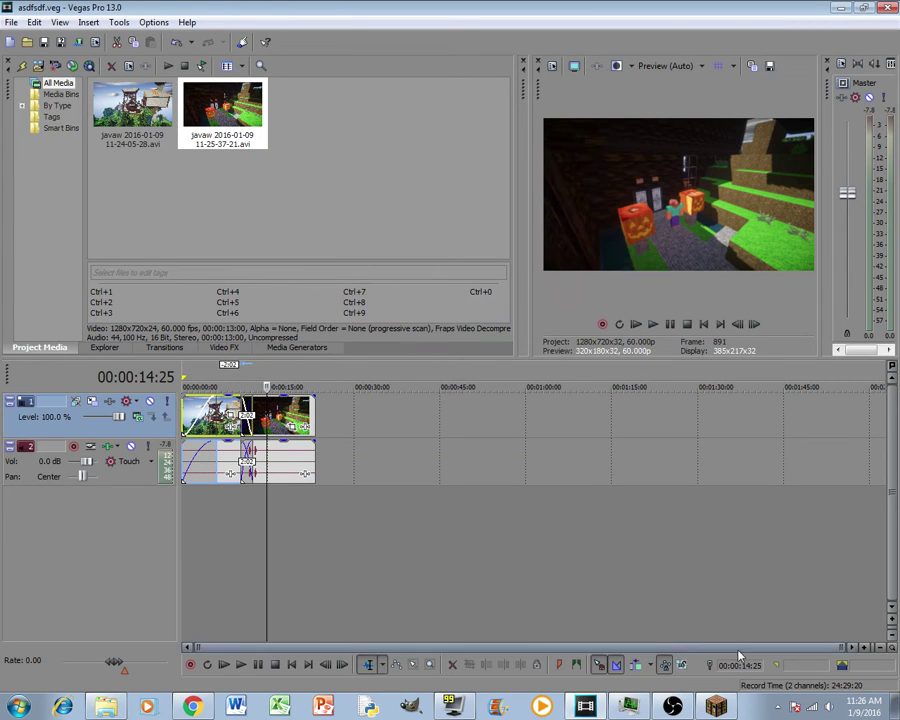
# Step: Switch back to the Minecraft world and reset the existing camera points with /cam clear
pyautogui.click(714, 705)
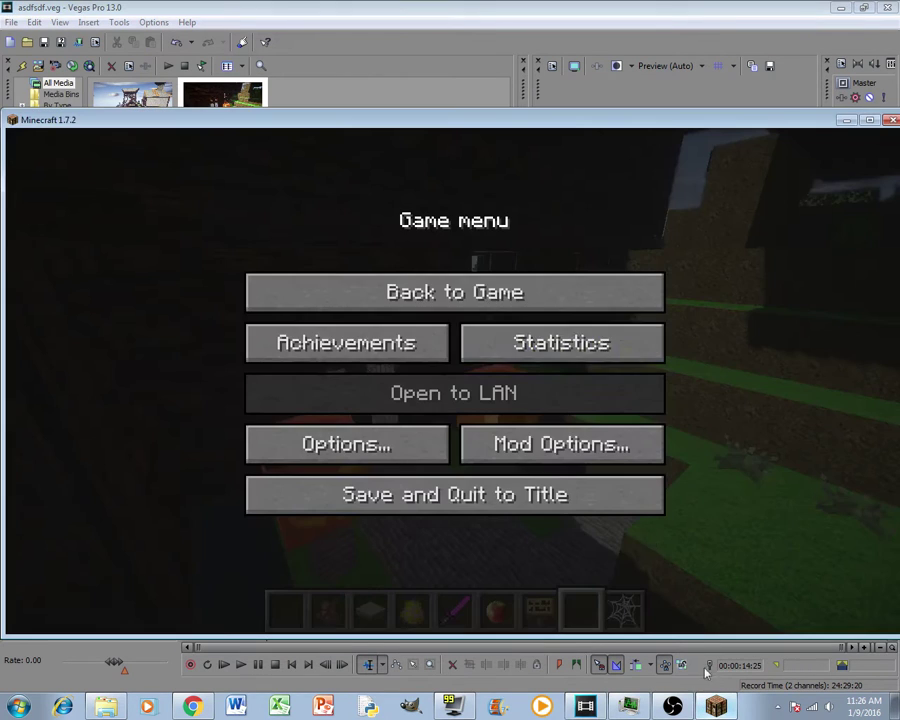
pyautogui.click(489, 314)
pyautogui.write('/cam clear')
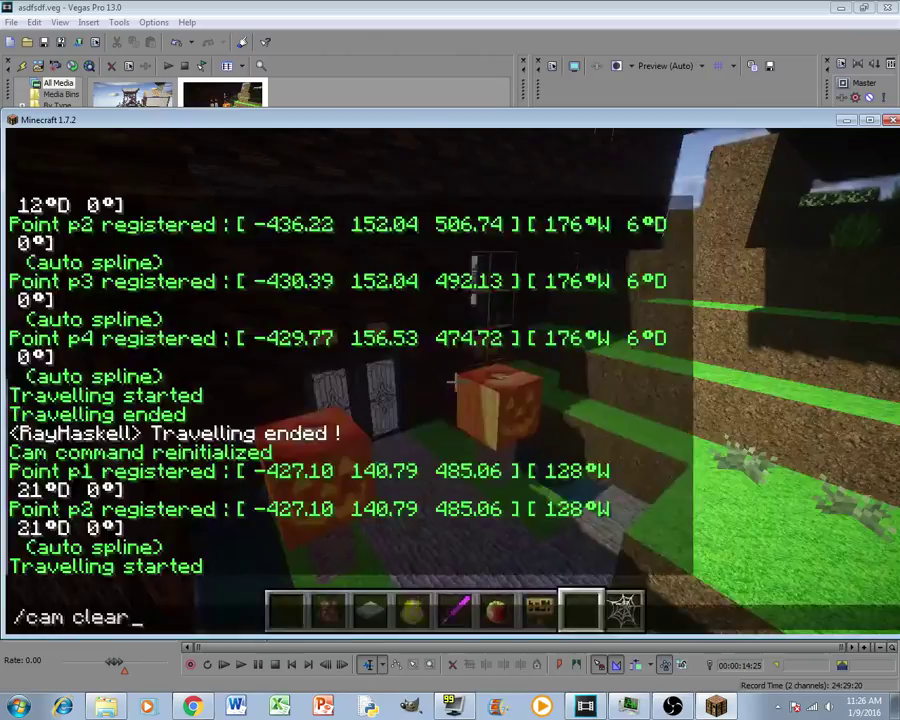
pyautogui.press('Return')
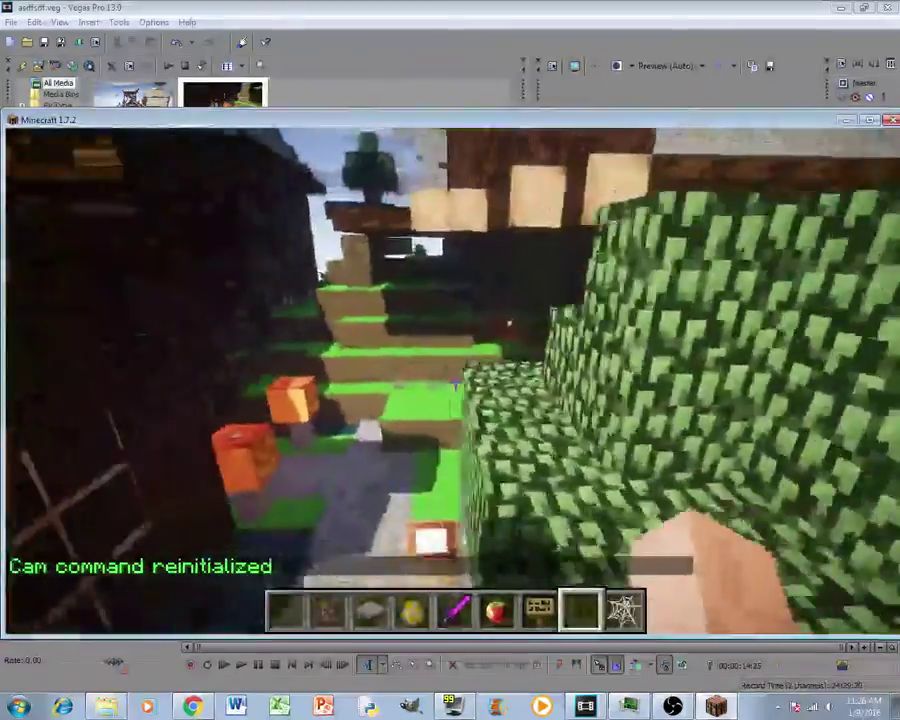
# Step: Register two camera points at the same spot facing up the stone path beside the mansion, and walk up the path
pyautogui.press('shift')
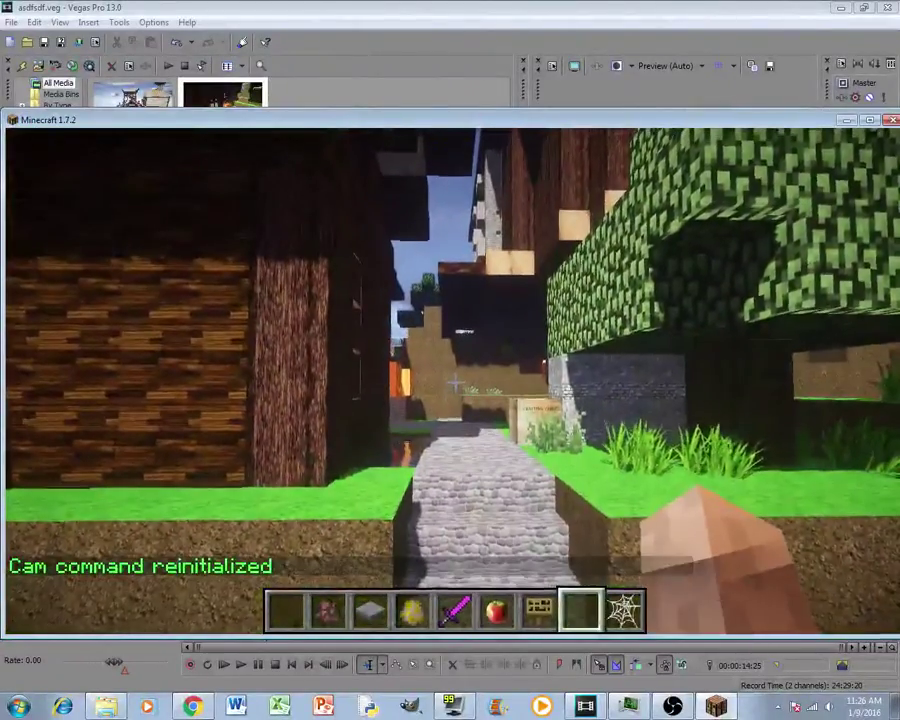
pyautogui.press('p')
pyautogui.press('p')
pyautogui.press('w')
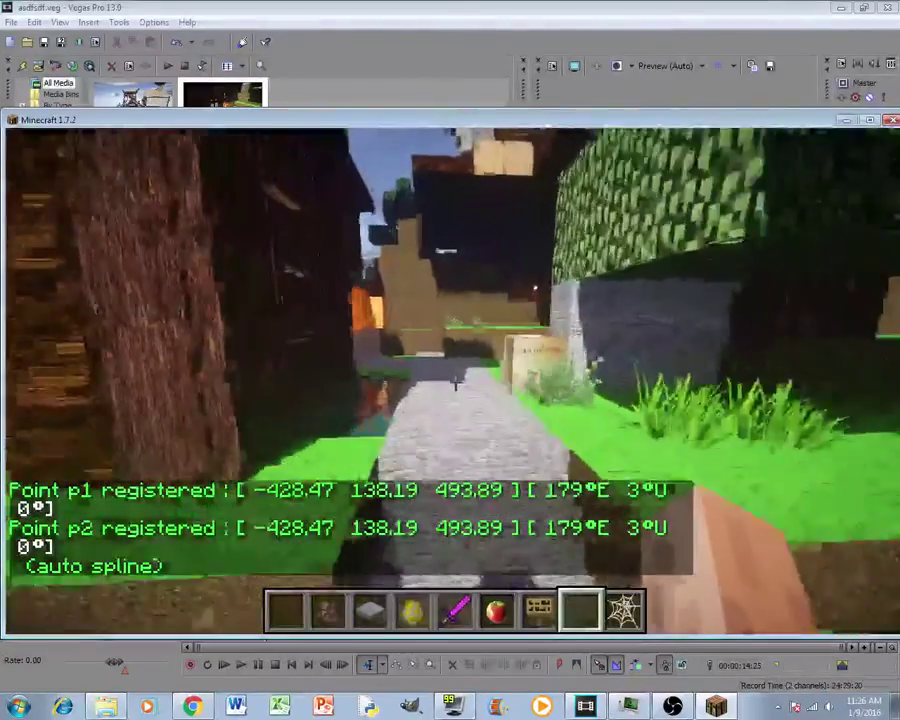
pyautogui.press('s')
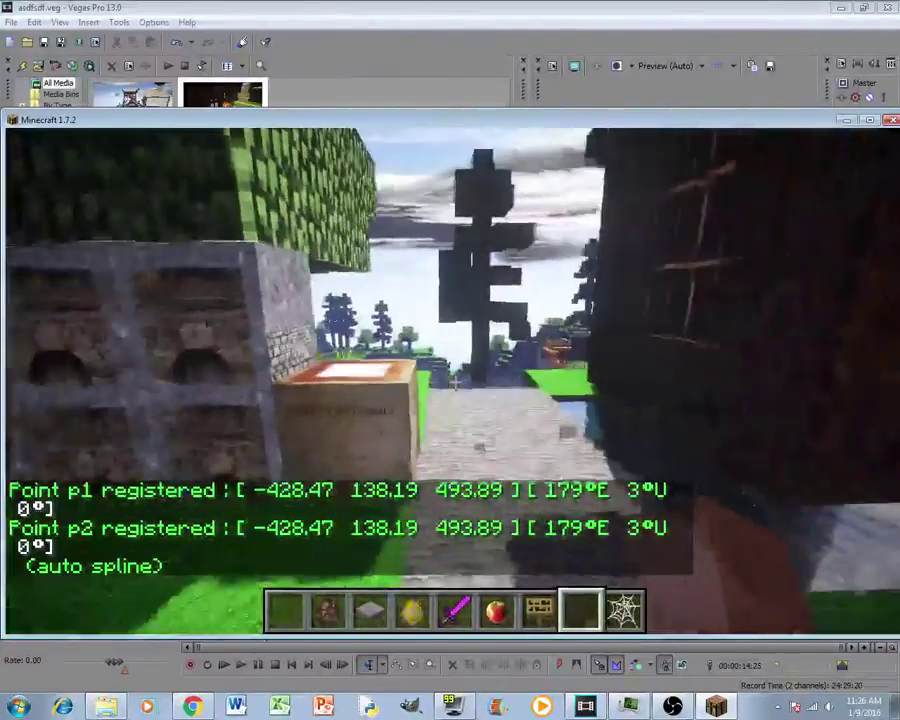
# Step: Run the camera path with /cam start 44s, record the character walking down the path toward the camera, and pause the game
pyautogui.write('/cam s')
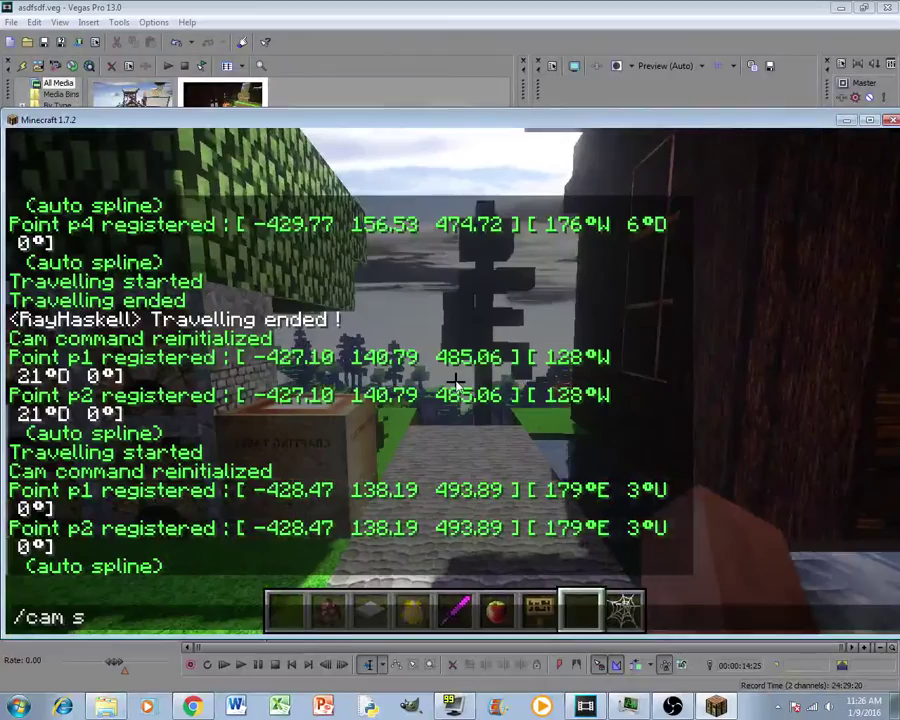
pyautogui.write('tart 44s')
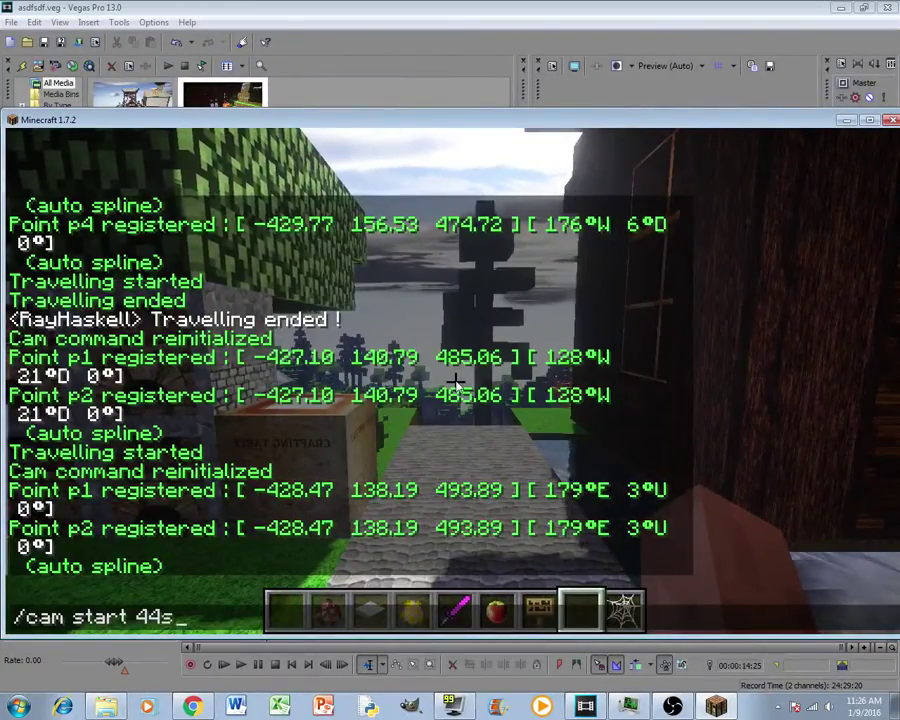
pyautogui.press('Return')
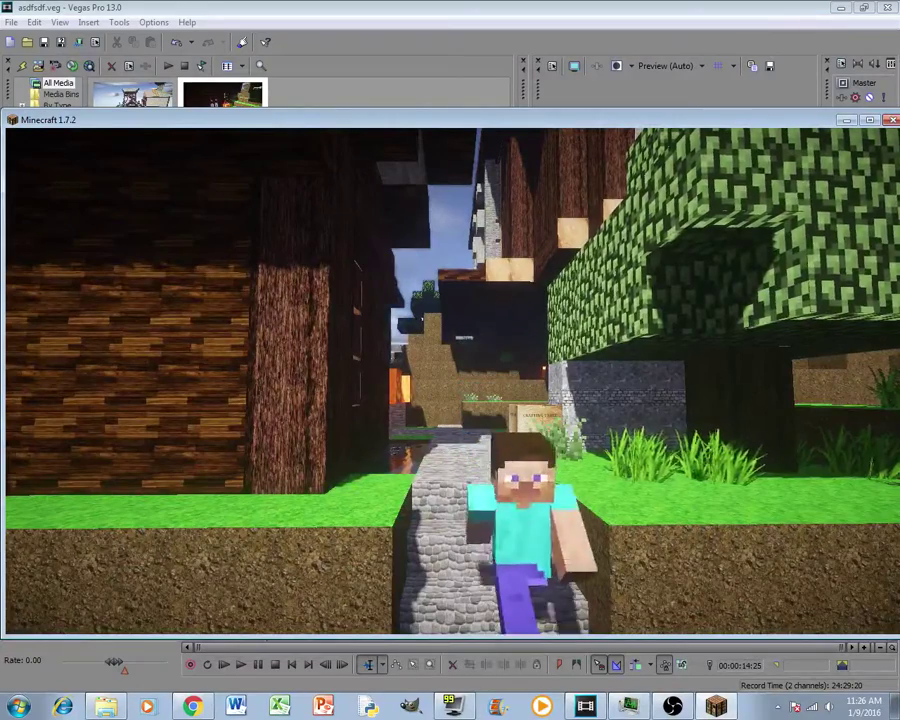
pyautogui.press('Escape')
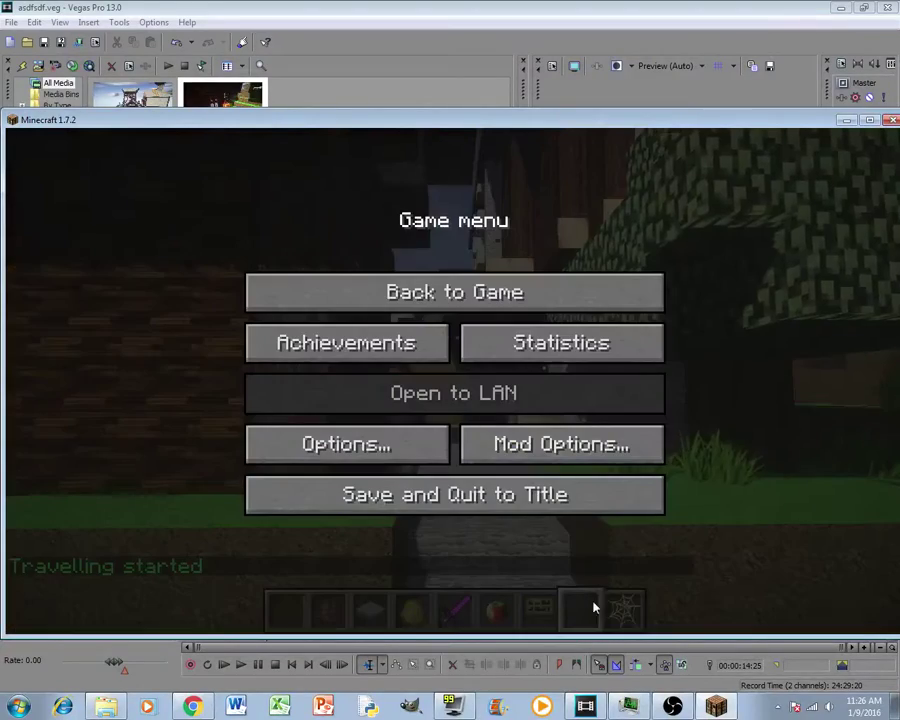
pyautogui.click(622, 706)
pyautogui.click(38, 66)
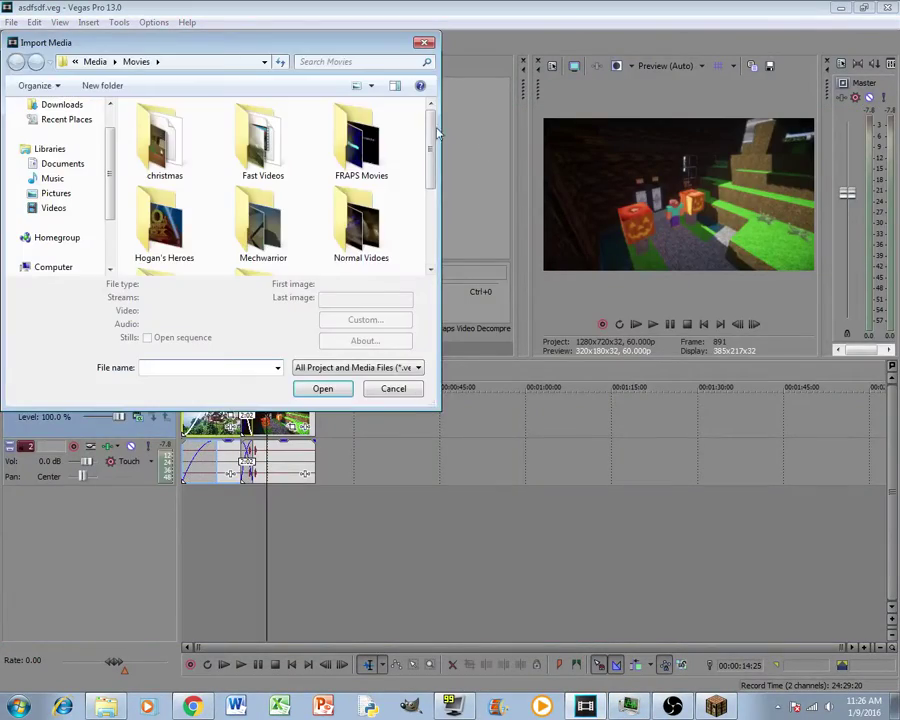
pyautogui.scroll(-3, 270, 180)
pyautogui.click(385, 228)
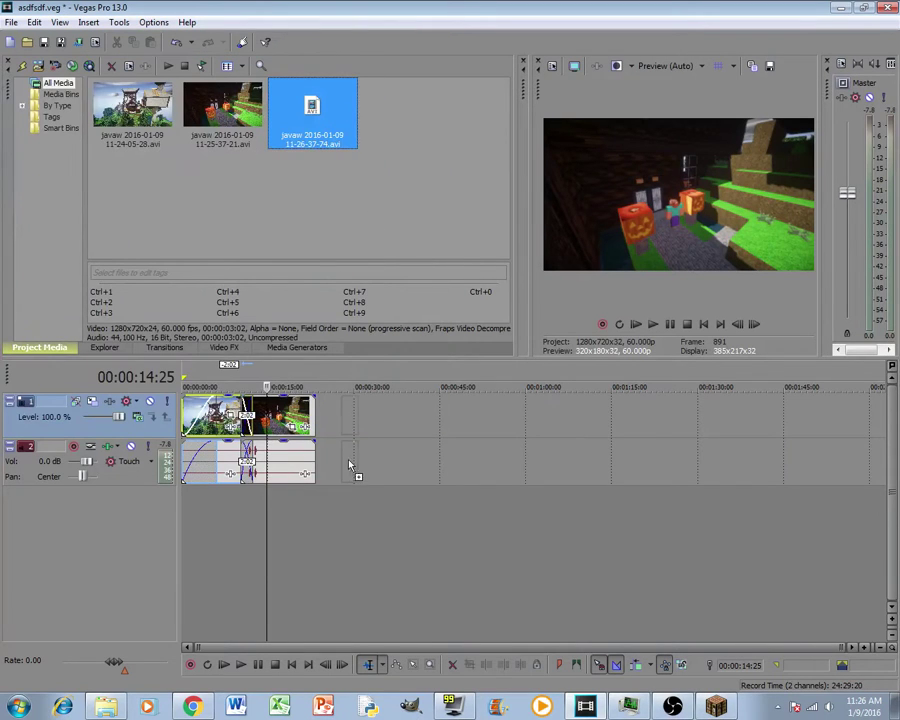
pyautogui.scroll(3, 336, 430)
# Step: Move the third clip against the end of the second clip to close the gap between them
pyautogui.click(706, 410)
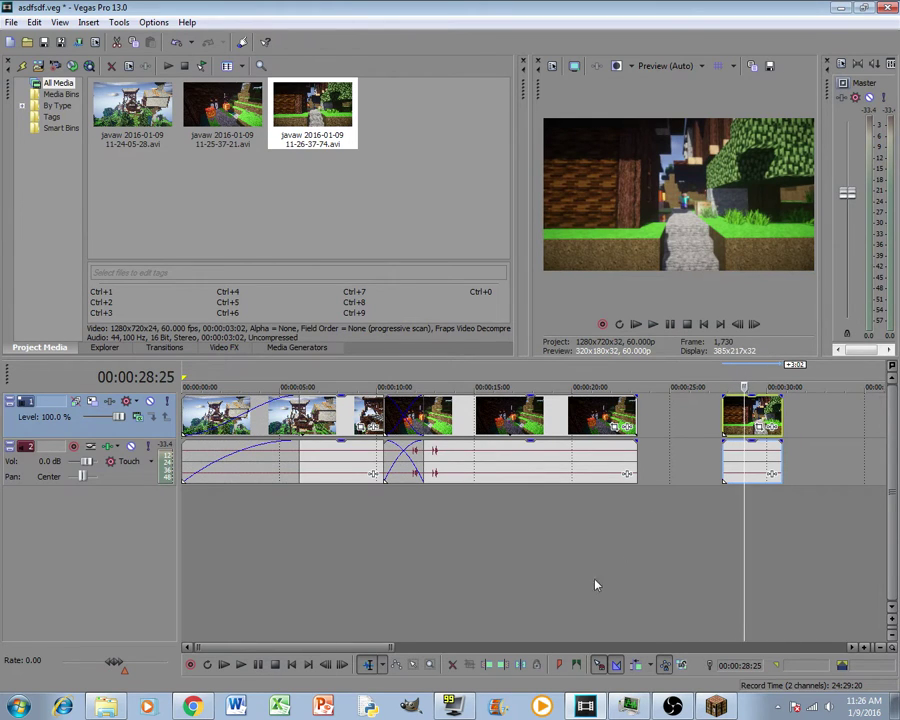
pyautogui.moveTo(757, 427); pyautogui.dragTo(678, 427)
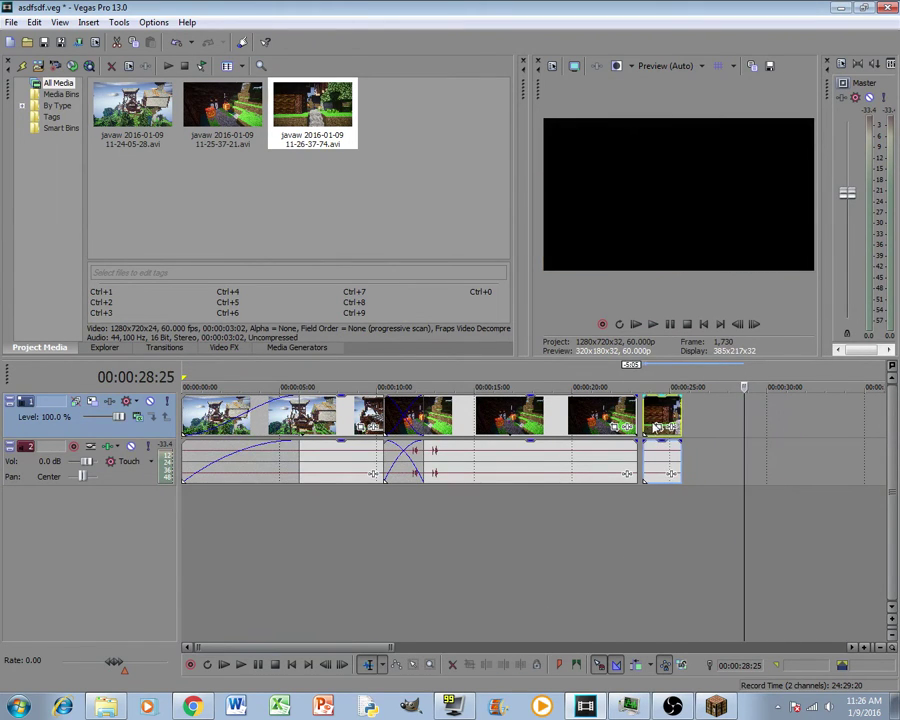
pyautogui.click(588, 515)
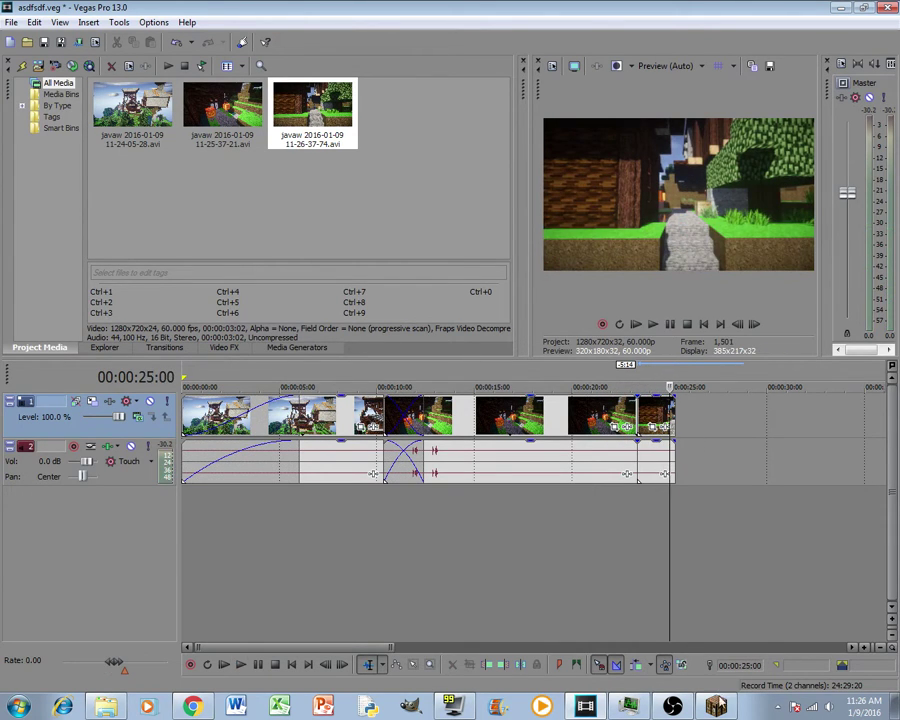
# Step: Return to the Minecraft game and clear the stone-path camera points with /cam clear
pyautogui.click(717, 704)
pyautogui.click(454, 290)
pyautogui.write('t/cam cl')
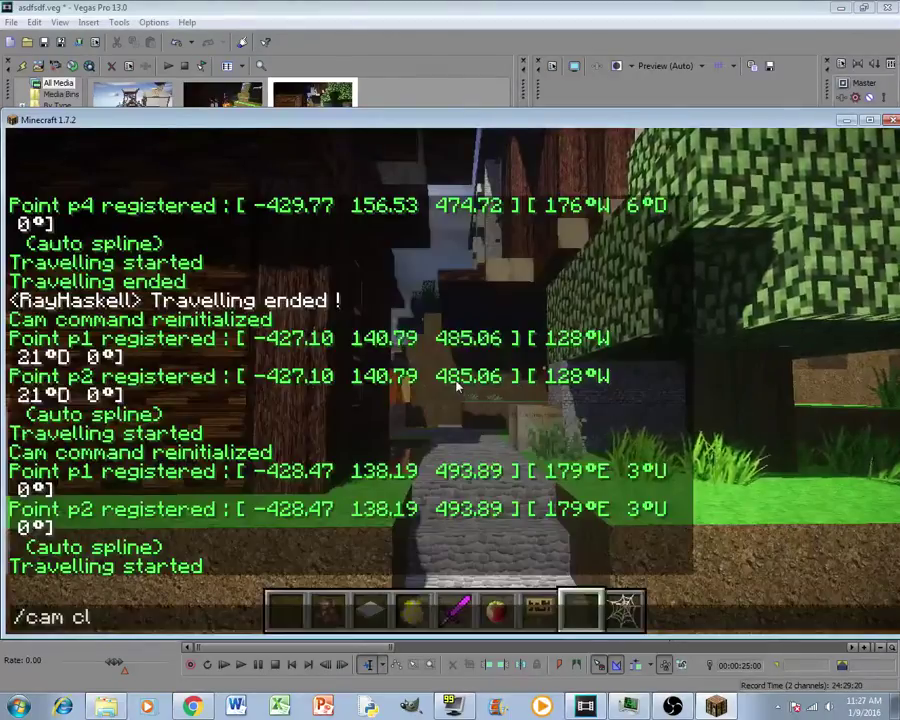
pyautogui.write('ear')
pyautogui.press('Return')
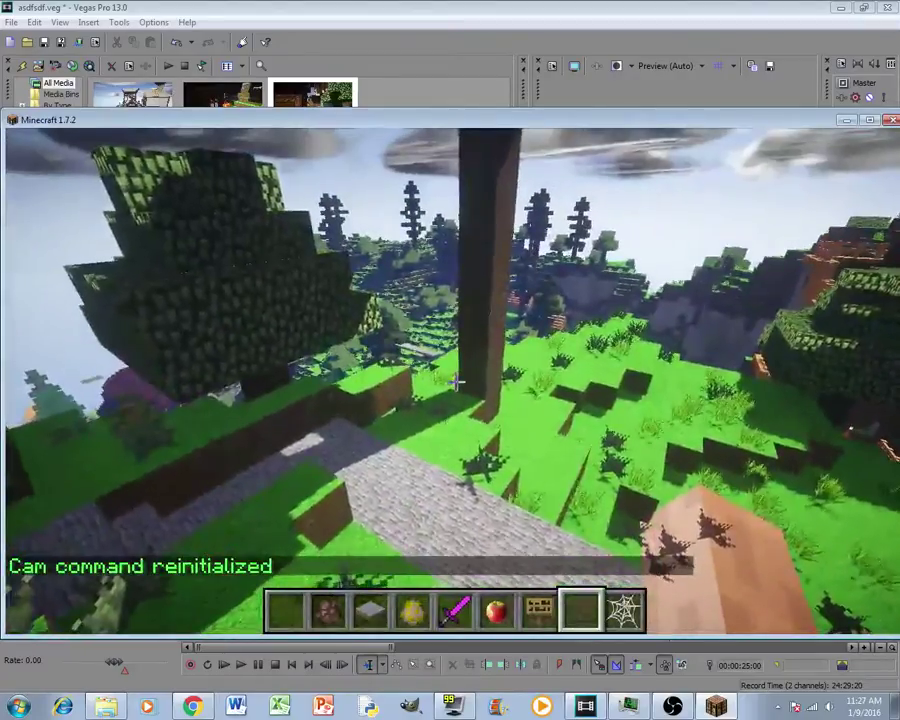
# Step: Register camera points above the grassy hillside path, record the character walking through the shot, and pause the game
pyautogui.press('p')
pyautogui.press('p')
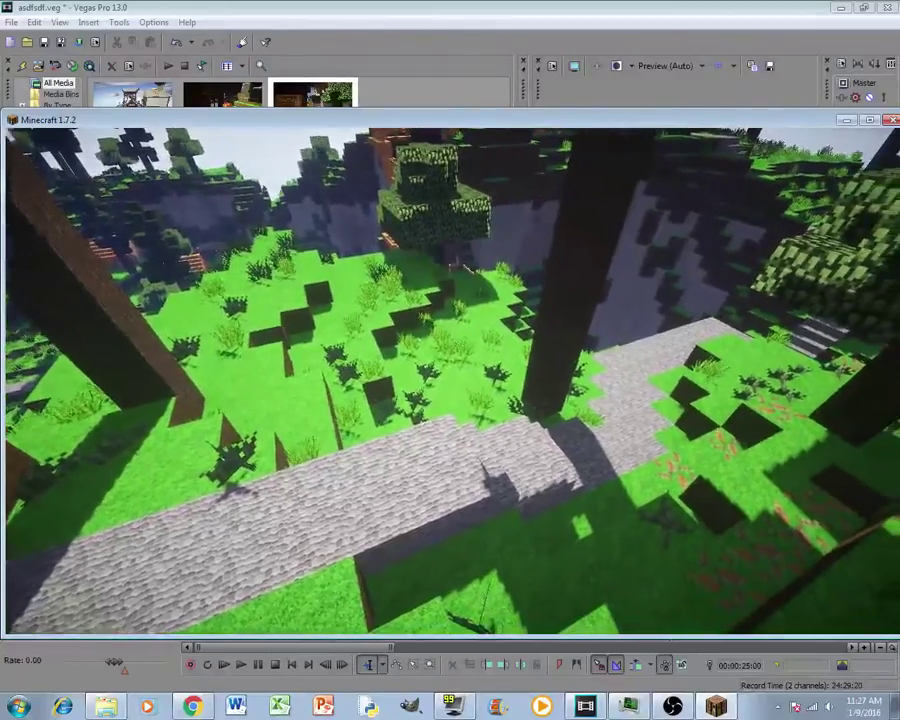
pyautogui.press('w')
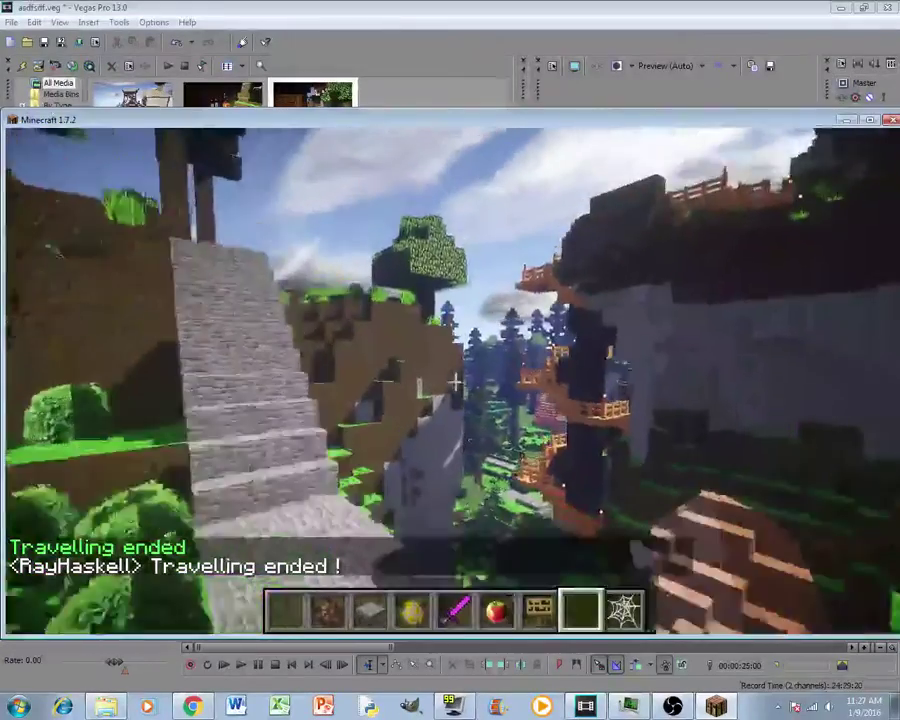
pyautogui.press('Escape')
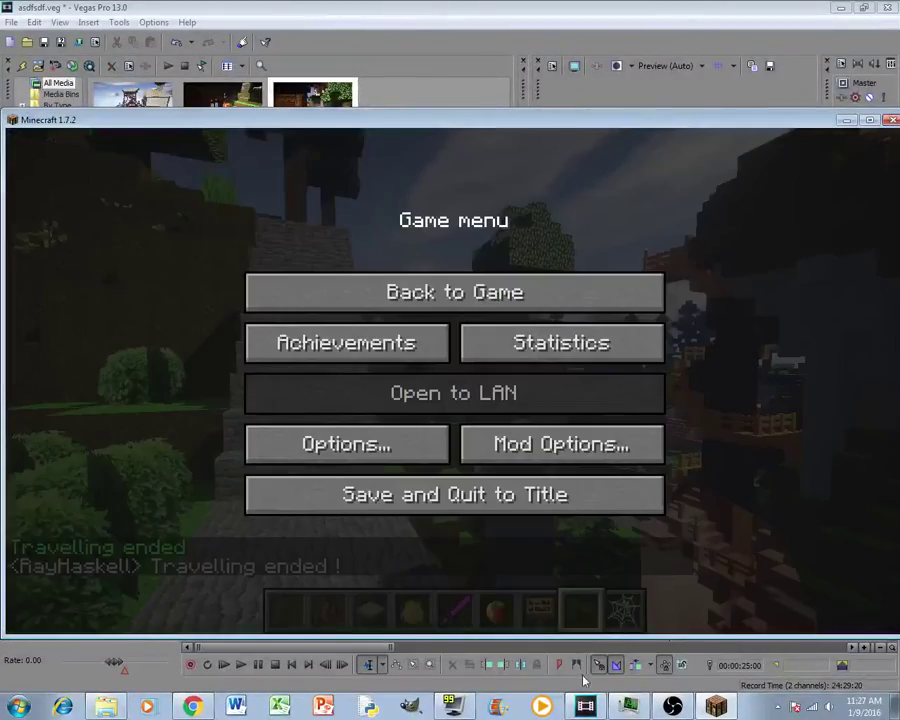
pyautogui.click(585, 706)
pyautogui.click(38, 66)
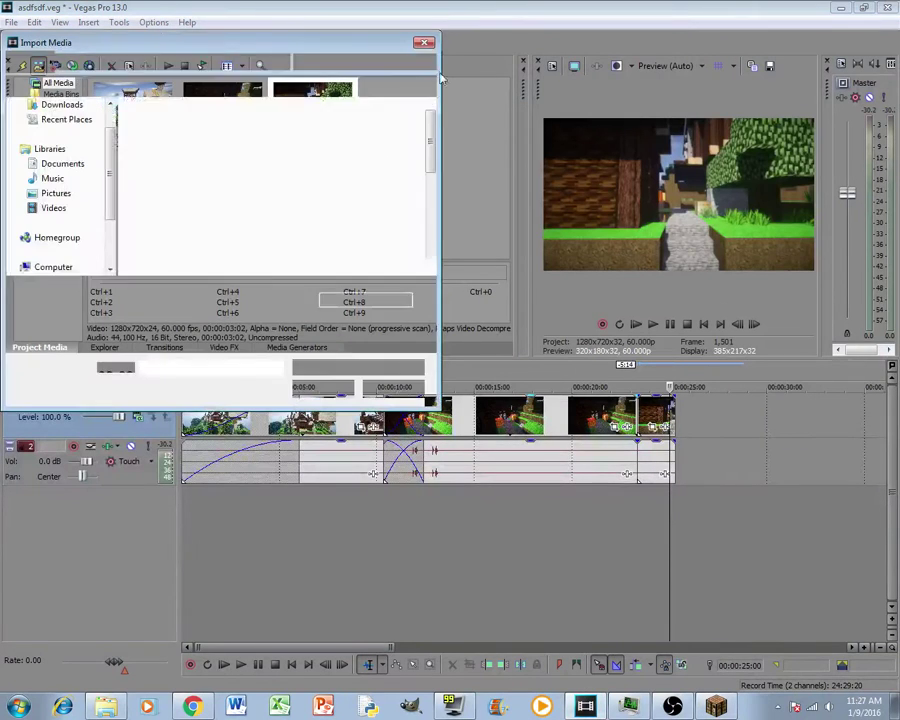
pyautogui.scroll(-5, 424, 240)
pyautogui.doubleClick(192, 240)
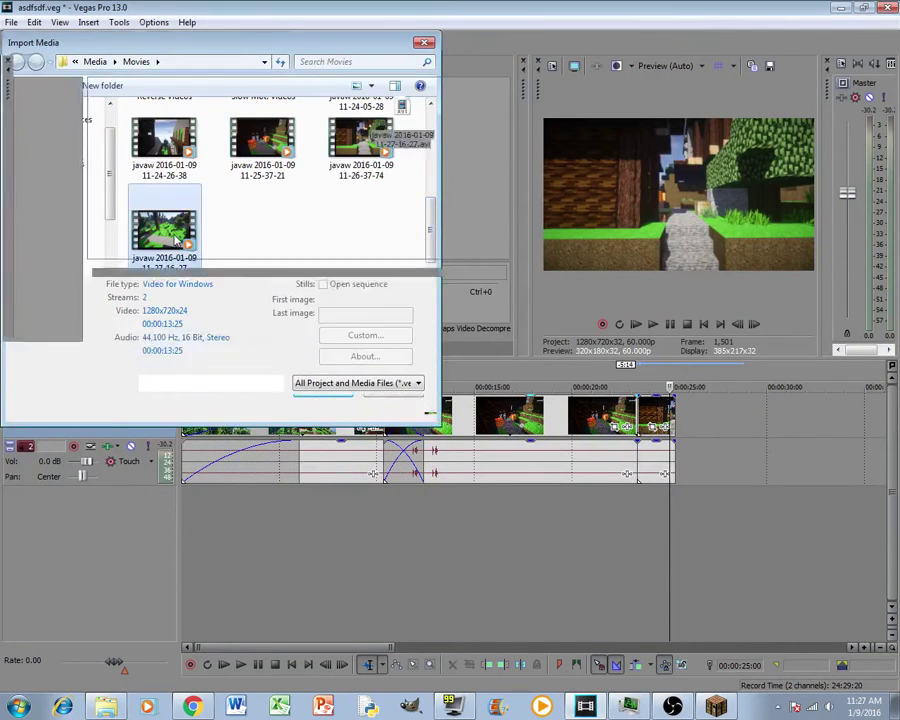
pyautogui.moveTo(700, 430); pyautogui.dragTo(686, 428)
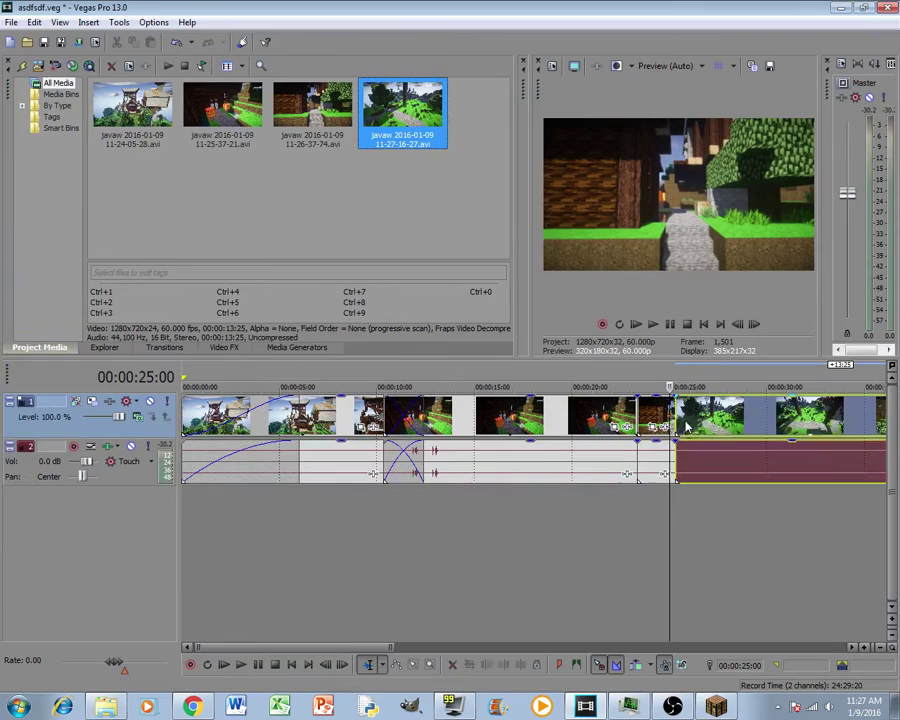
pyautogui.press('space')
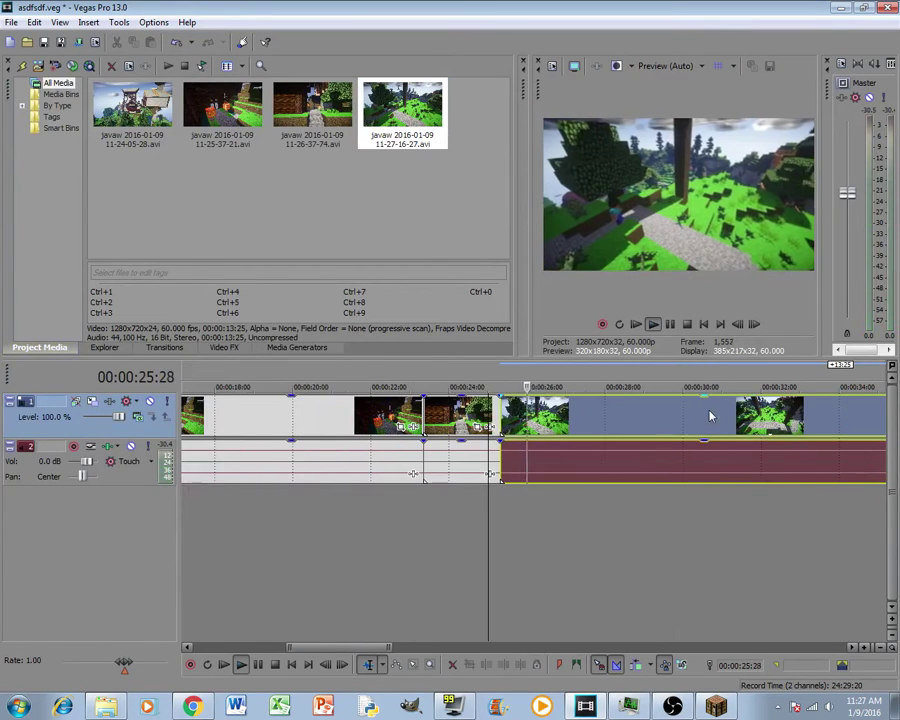
pyautogui.click(668, 325)
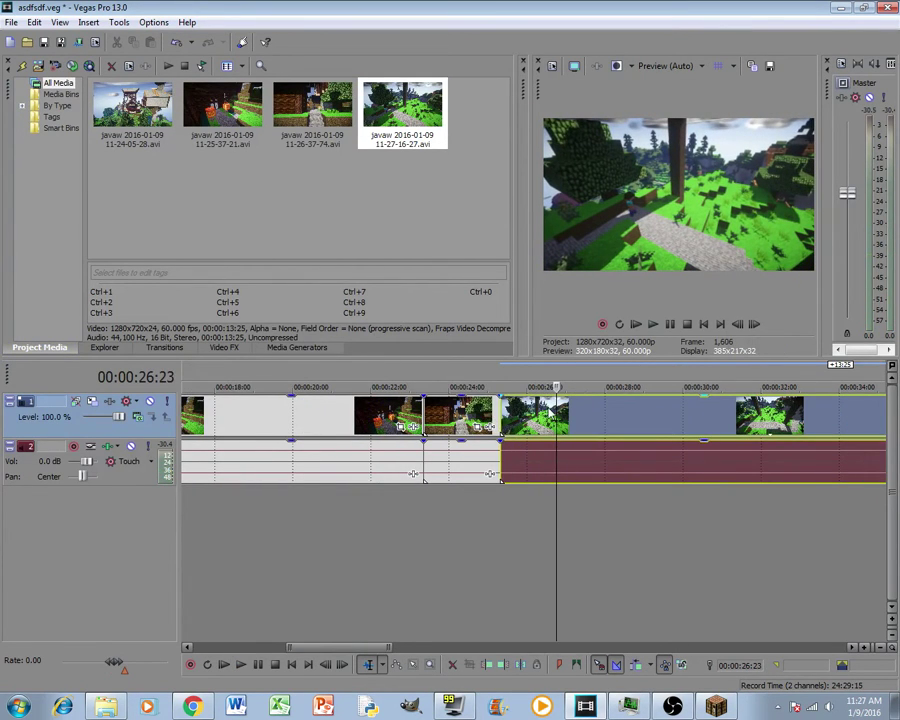
# Step: Trim off the opening of the fourth clip and move it against the end of the third clip
pyautogui.click(548, 408)
pyautogui.click(487, 666)
pyautogui.moveTo(610, 432); pyautogui.dragTo(562, 432)
# Step: Trim the end of the fourth clip at 00:00:35:05, before the game's chat messages and hotbar come into the shot
pyautogui.scroll(-3, 640, 432)
pyautogui.click(649, 412)
pyautogui.scroll(5, 658, 408)
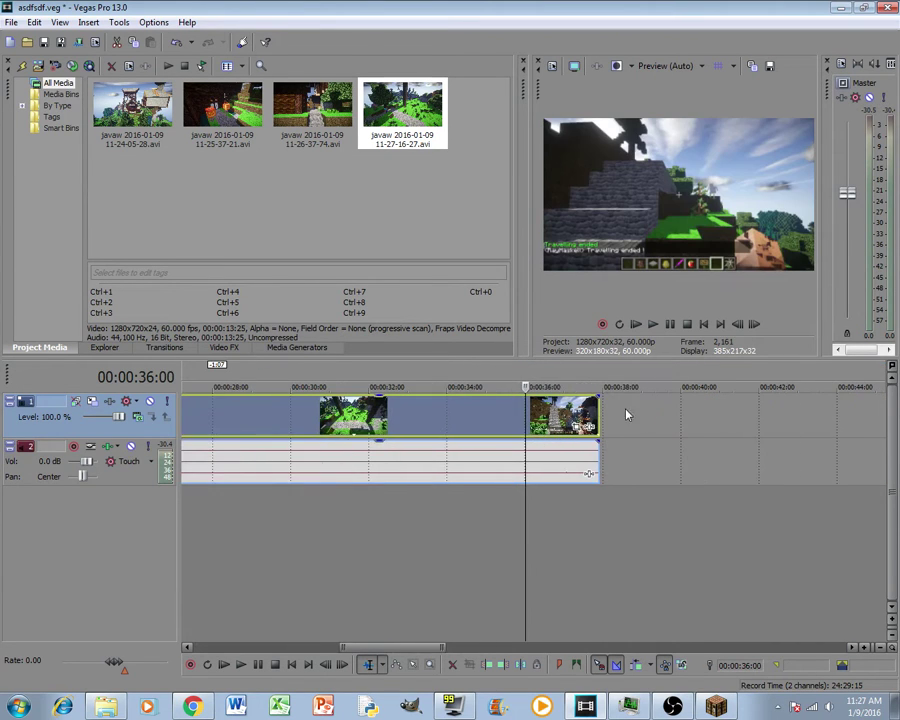
pyautogui.press('space')
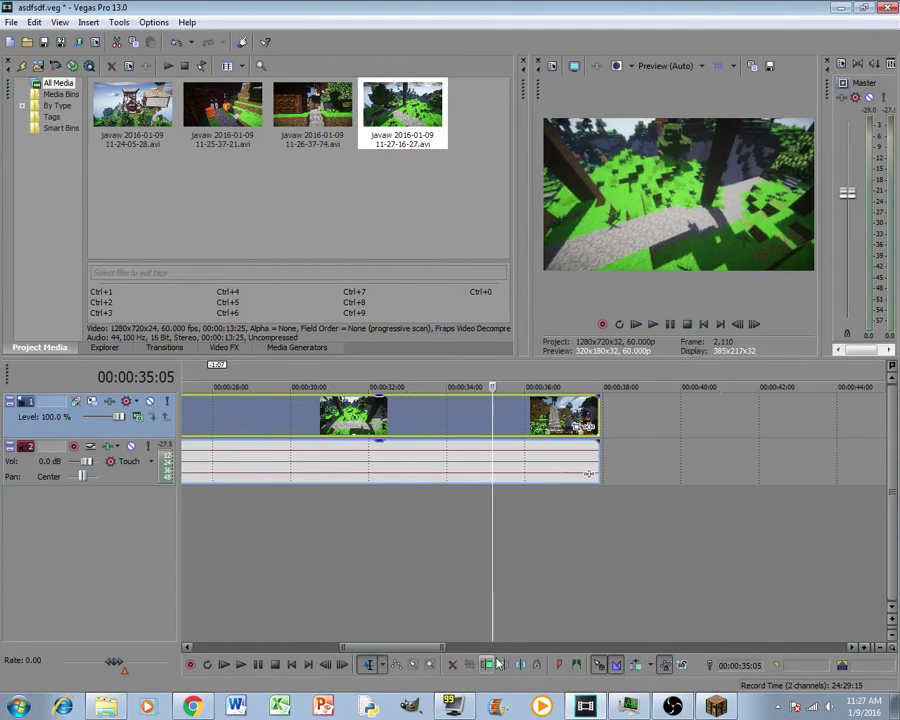
pyautogui.click(503, 664)
pyautogui.scroll(-3, 512, 562)
pyautogui.click(387, 520)
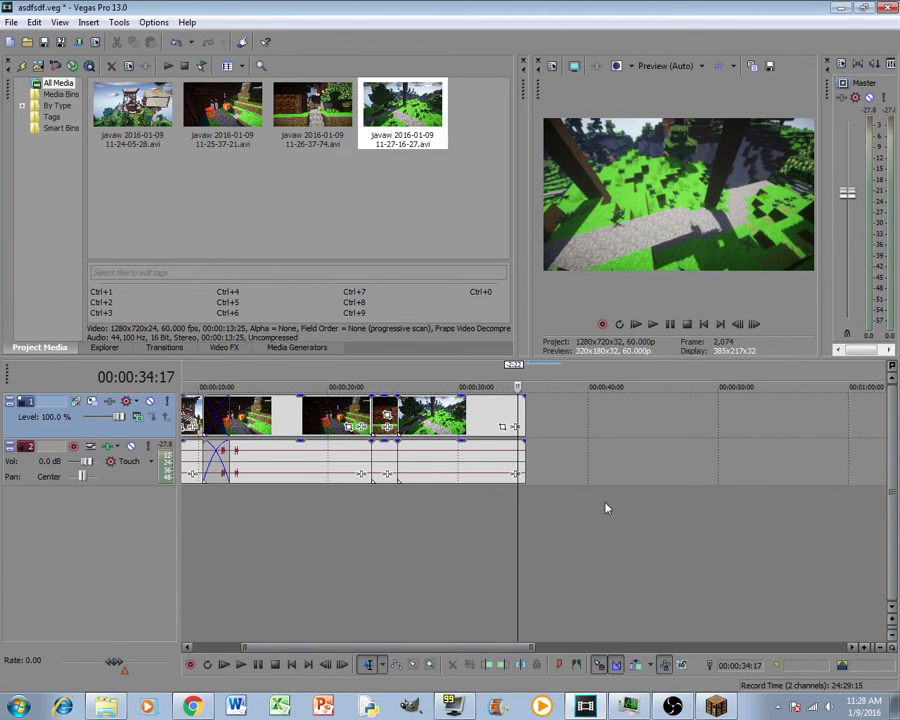
# Step: Return to the Minecraft game and clear the hillside camera points with /cam reset
pyautogui.click(716, 706)
pyautogui.press('Escape')
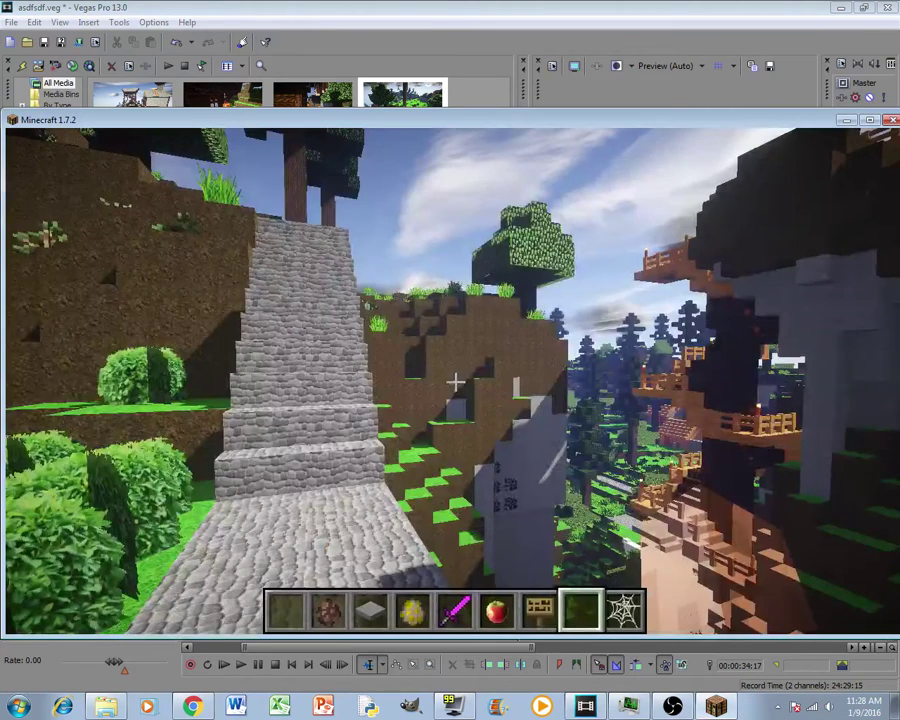
pyautogui.write('/cam reset')
pyautogui.press('Return')
pyautogui.press('space')
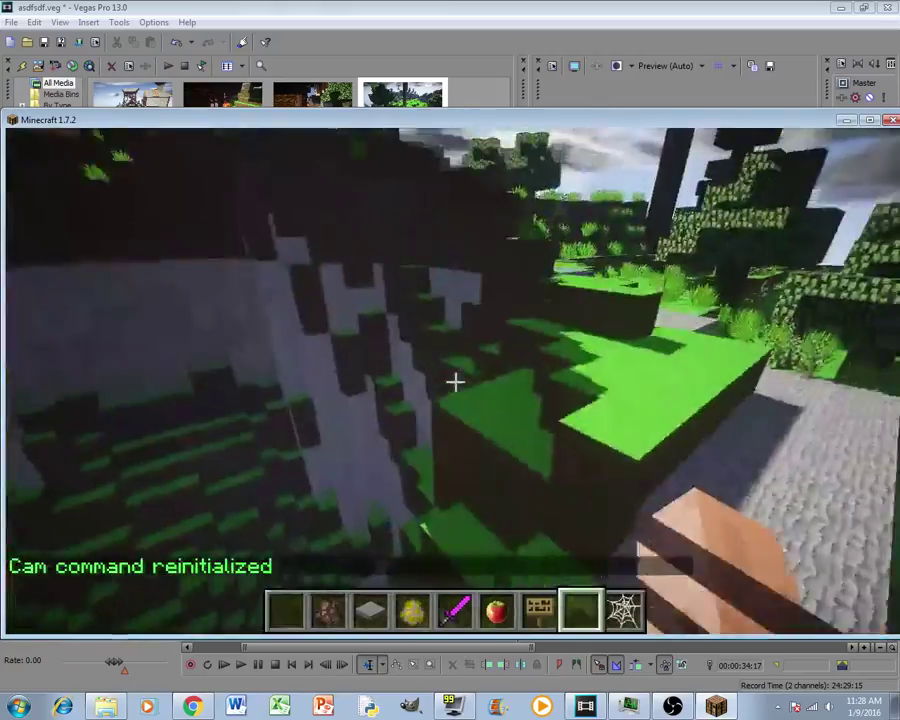
pyautogui.press('w')
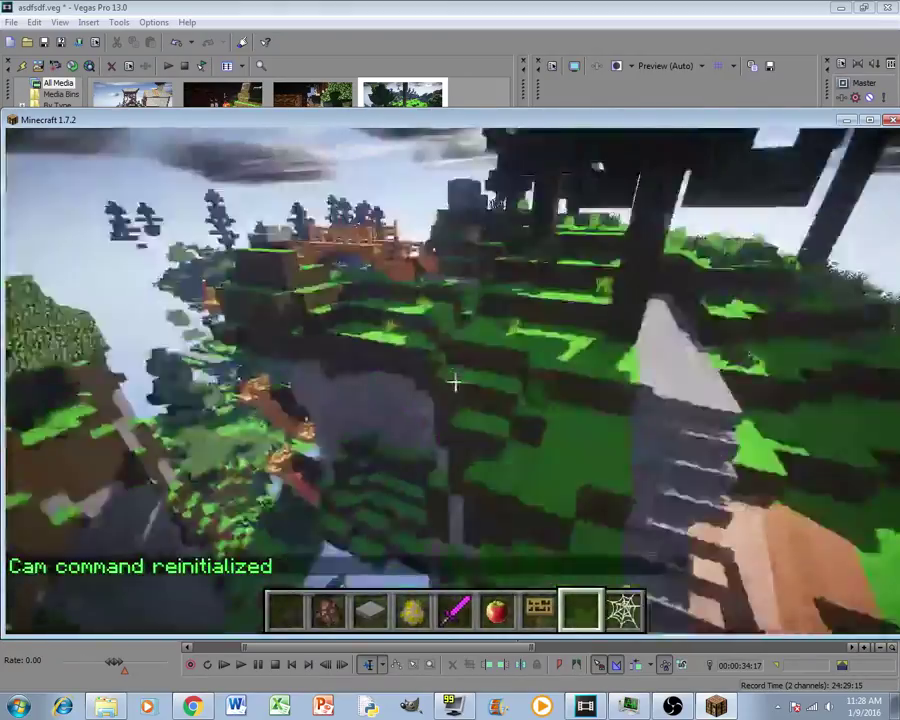
pyautogui.press('w')
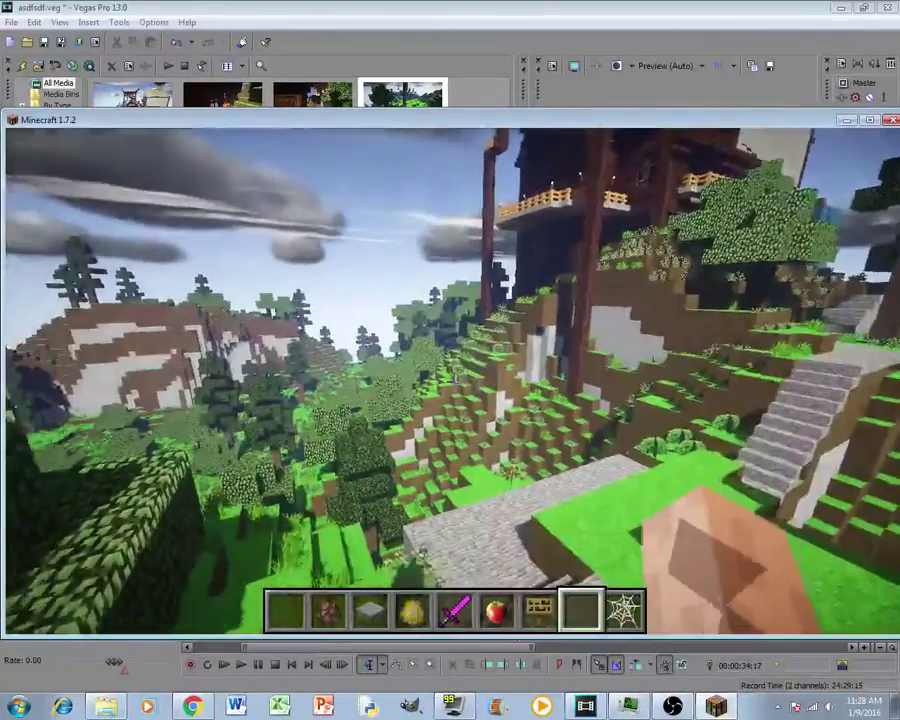
pyautogui.press('p')
pyautogui.press('p')
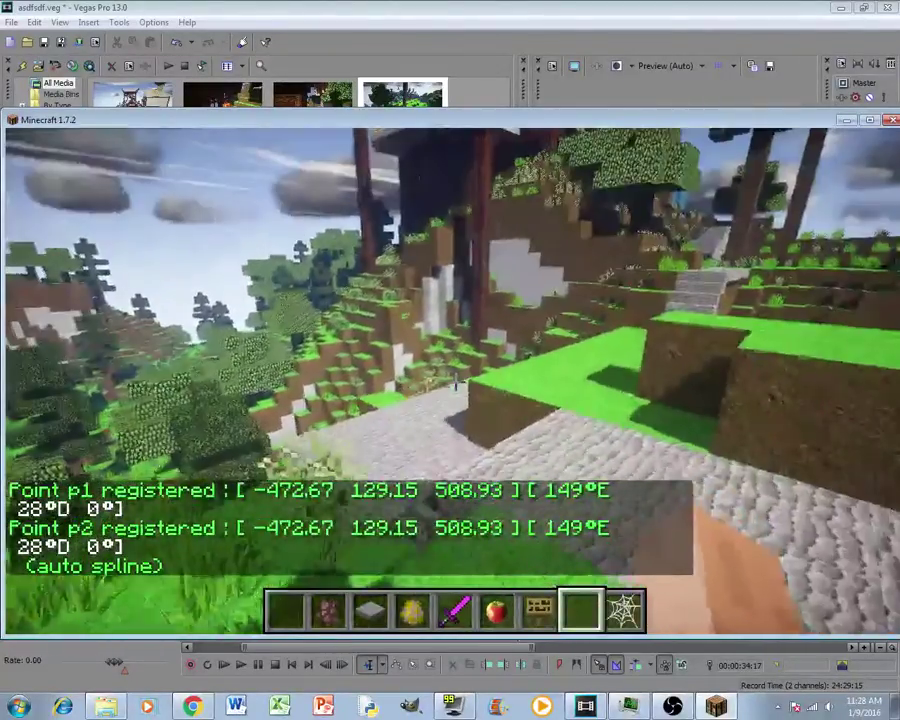
pyautogui.write('/cam reset')
pyautogui.press('Return')
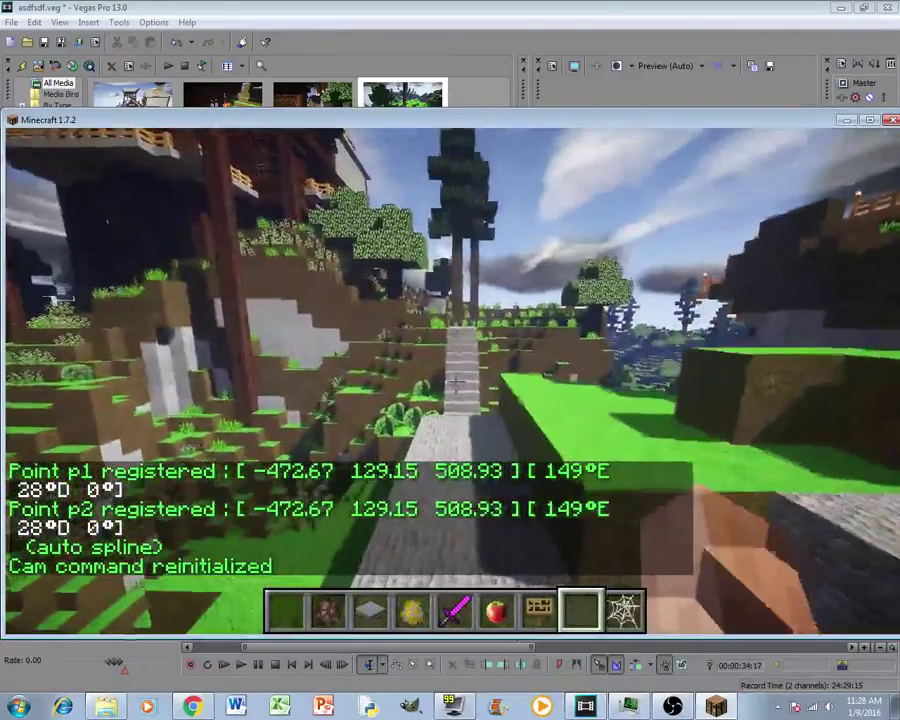
pyautogui.press('p')
pyautogui.press('w')
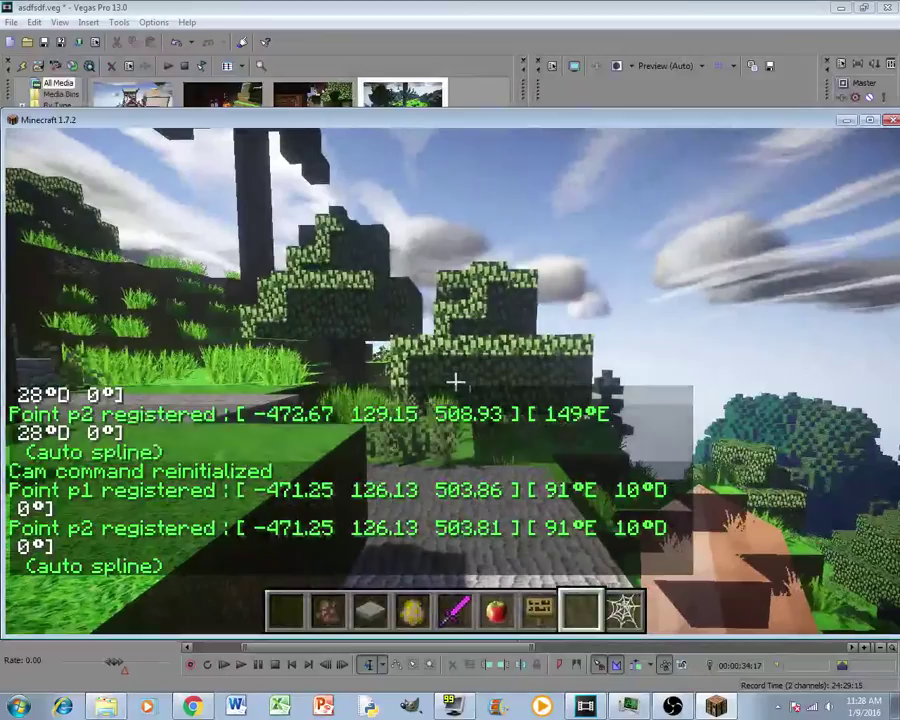
pyautogui.press('/')
pyautogui.write('cam clear')
pyautogui.press('Return')
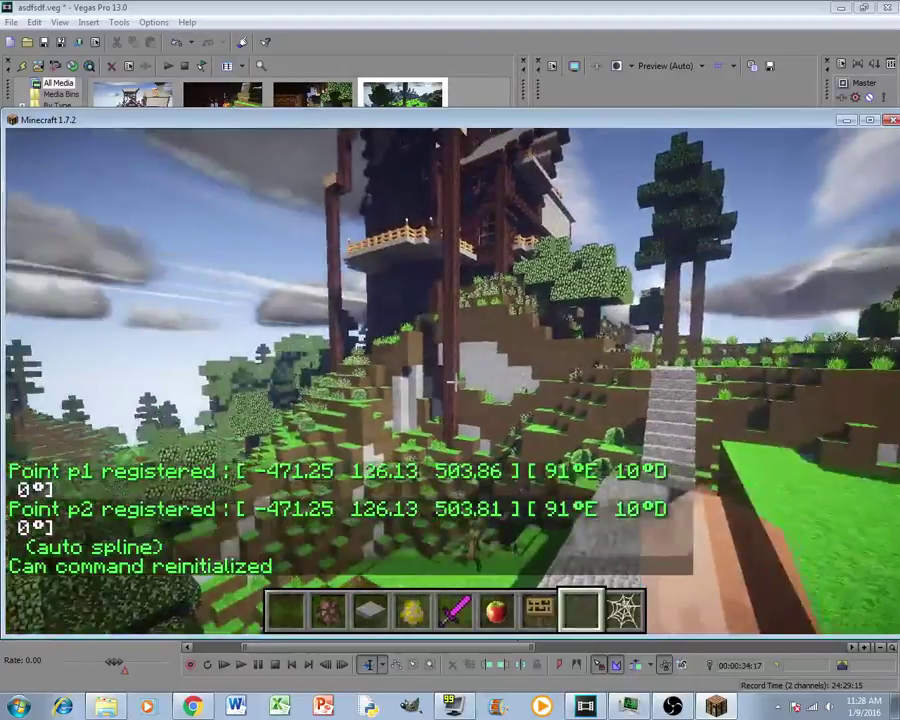
# Step: Register six camera points turning back and forth from one spot beside the stone path, record the character's walk, and pause the game
pyautogui.press('p')
pyautogui.press('p')
pyautogui.press('p')
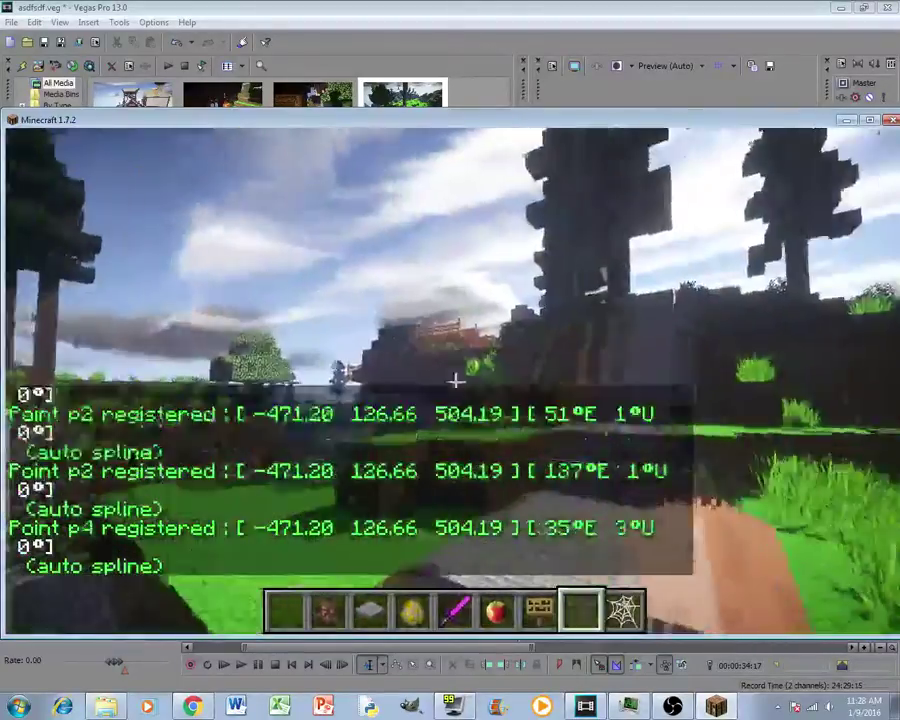
pyautogui.press('p')
pyautogui.press('p')
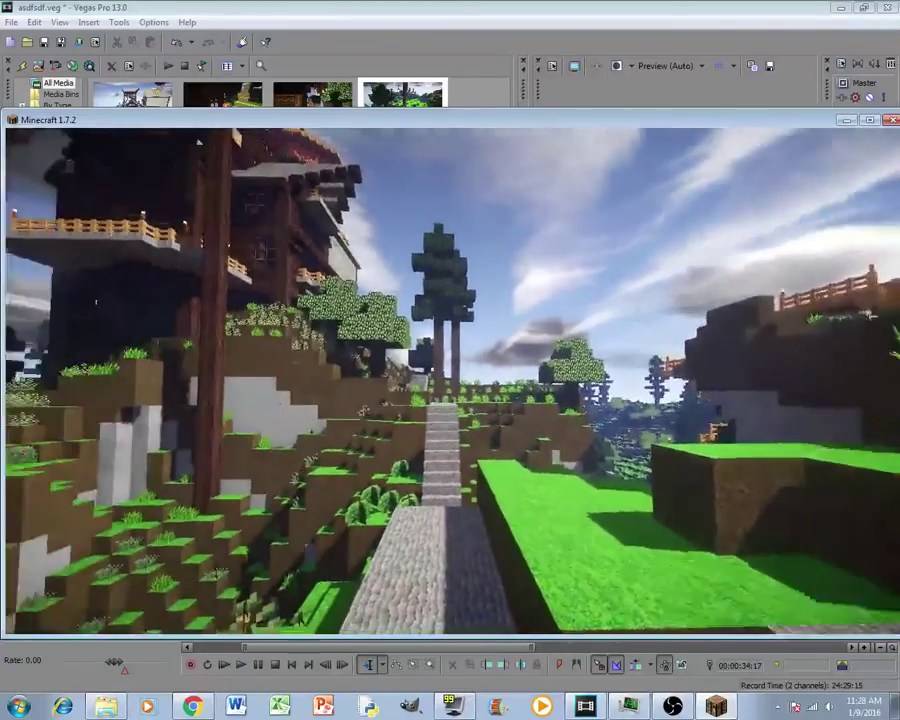
pyautogui.press('Escape')
pyautogui.click(587, 706)
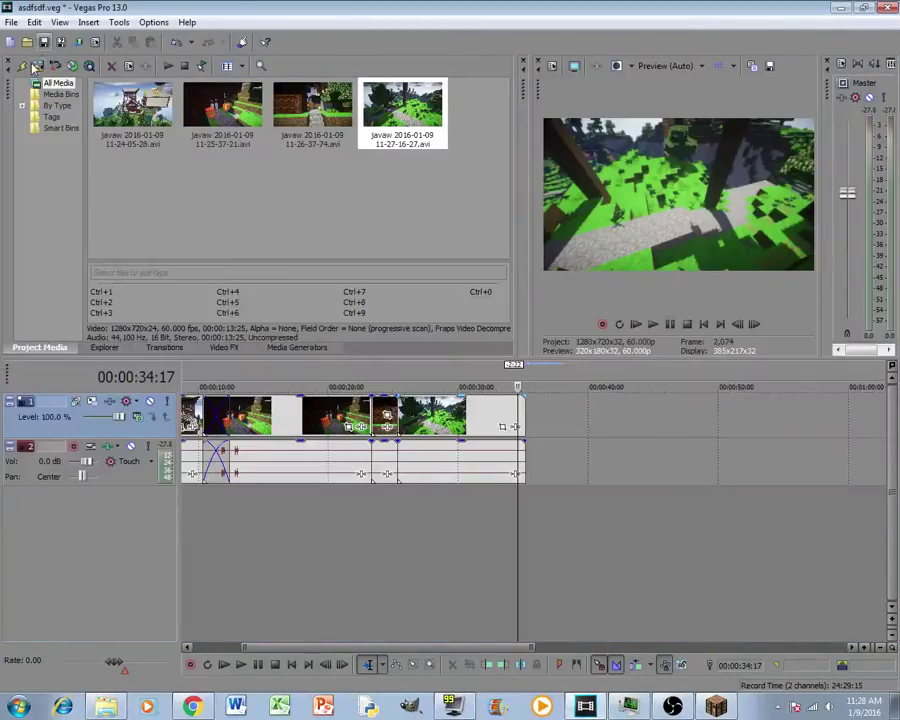
pyautogui.click(33, 66)
pyautogui.moveTo(431, 130); pyautogui.dragTo(432, 265)
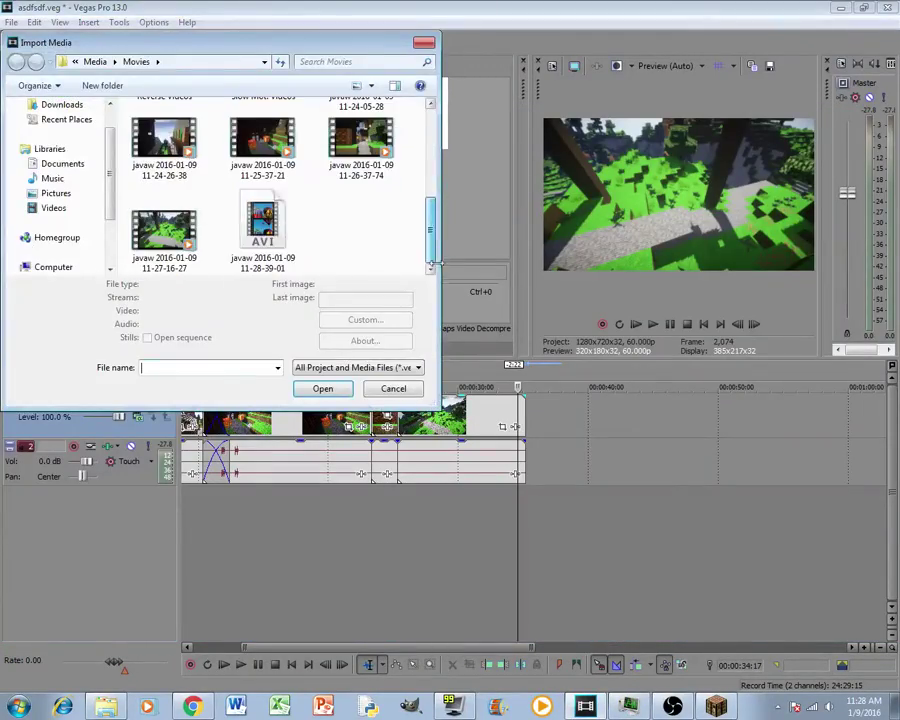
pyautogui.doubleClick(278, 217)
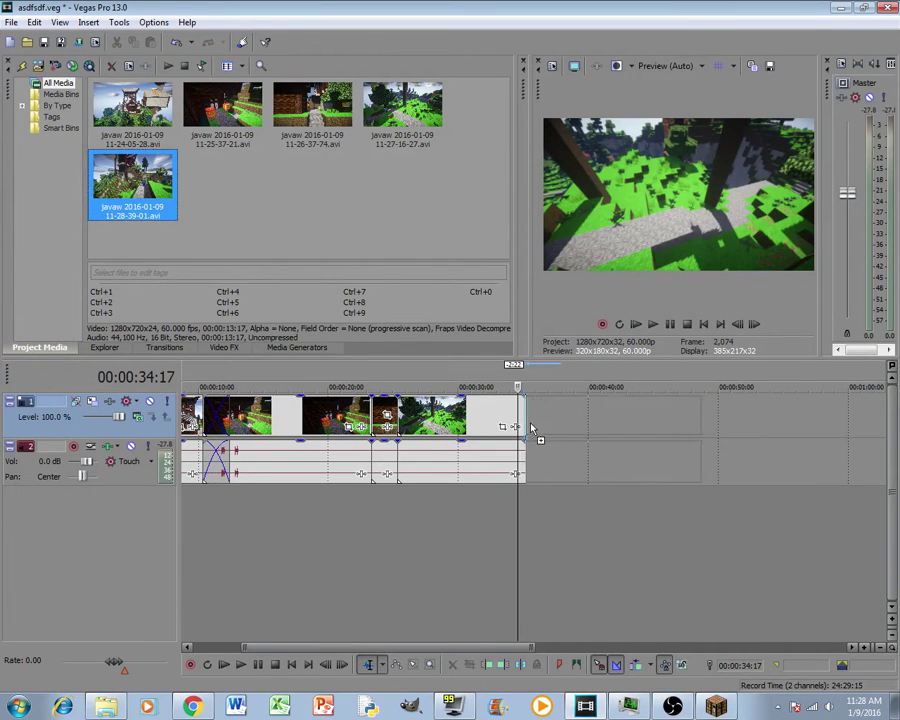
pyautogui.moveTo(531, 428); pyautogui.dragTo(532, 428)
# Step: Play into the fifth clip and trim its start at 00:00:36:06, undoing the mistaken trim of its end
pyautogui.click(653, 325)
pyautogui.scroll(4, 638, 400)
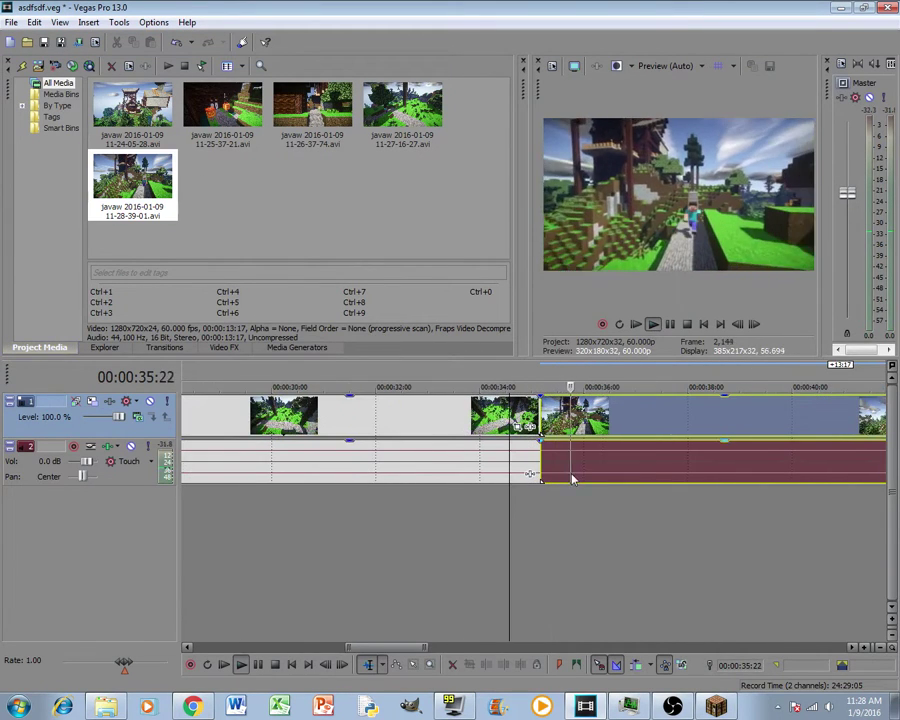
pyautogui.click(670, 324)
pyautogui.click(502, 665)
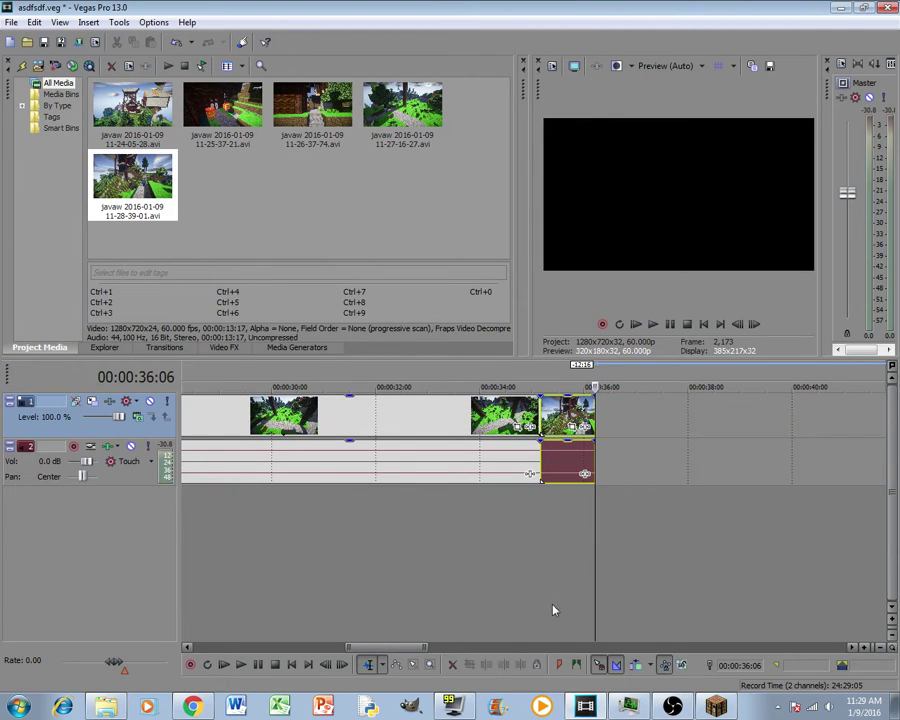
pyautogui.hotkey('ctrl', 'z')
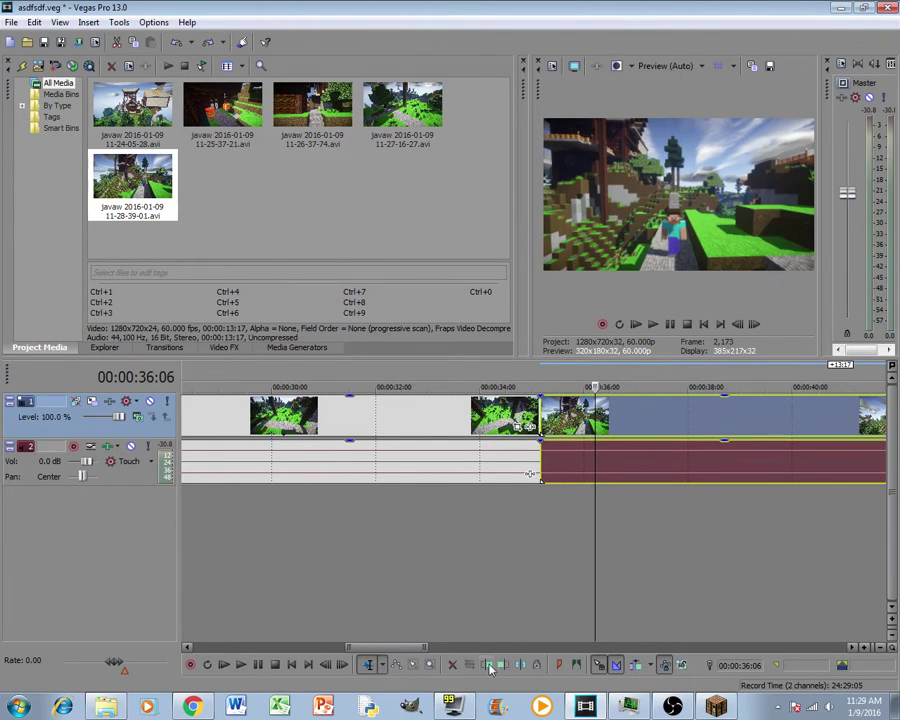
pyautogui.click(490, 668)
# Step: Trim the end of the fifth clip at 00:00:46:19, where the character reaches the far path
pyautogui.scroll(-4, 717, 465)
pyautogui.click(656, 409)
pyautogui.scroll(2, 647, 426)
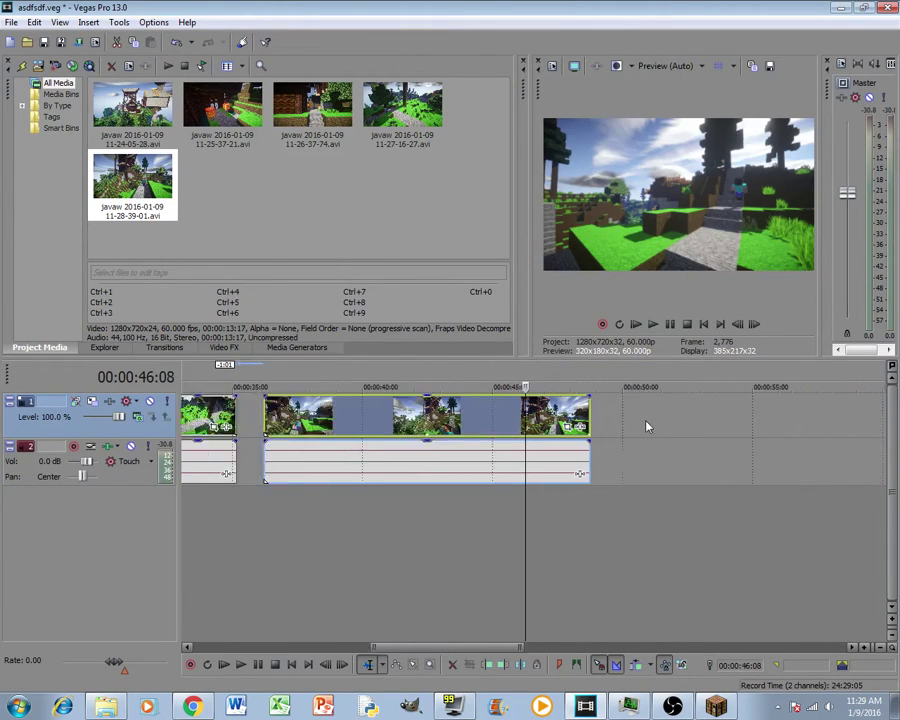
pyautogui.scroll(1, 647, 426)
pyautogui.click(653, 325)
pyautogui.click(670, 325)
pyautogui.click(503, 665)
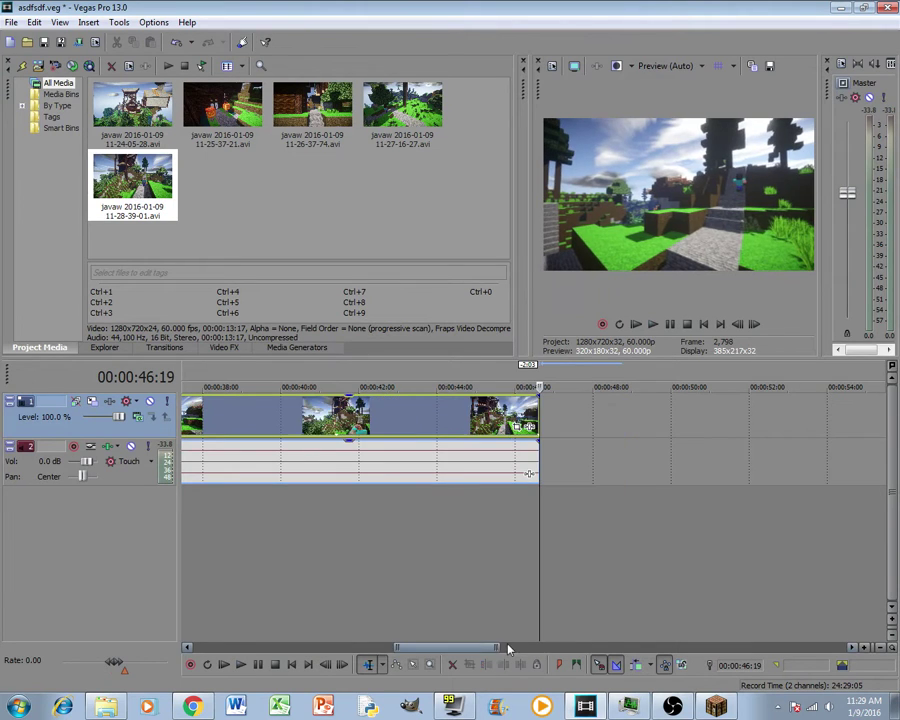
# Step: Move the fifth clip against the end of the fourth clip and preview the cut between them
pyautogui.scroll(-2, 454, 450)
pyautogui.moveTo(454, 430); pyautogui.dragTo(435, 430)
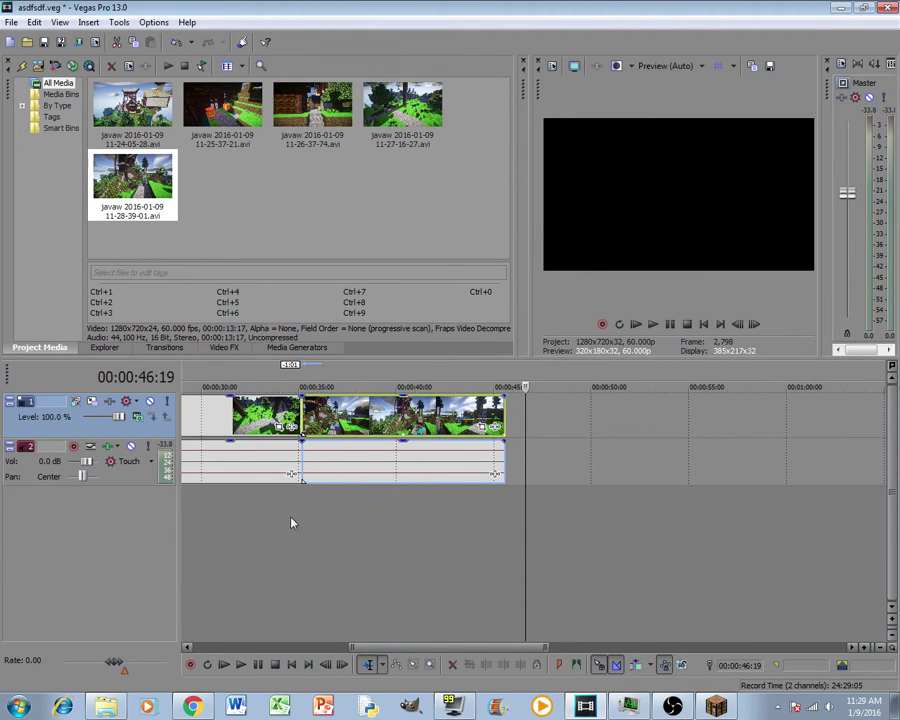
pyautogui.click(292, 523)
pyautogui.click(655, 325)
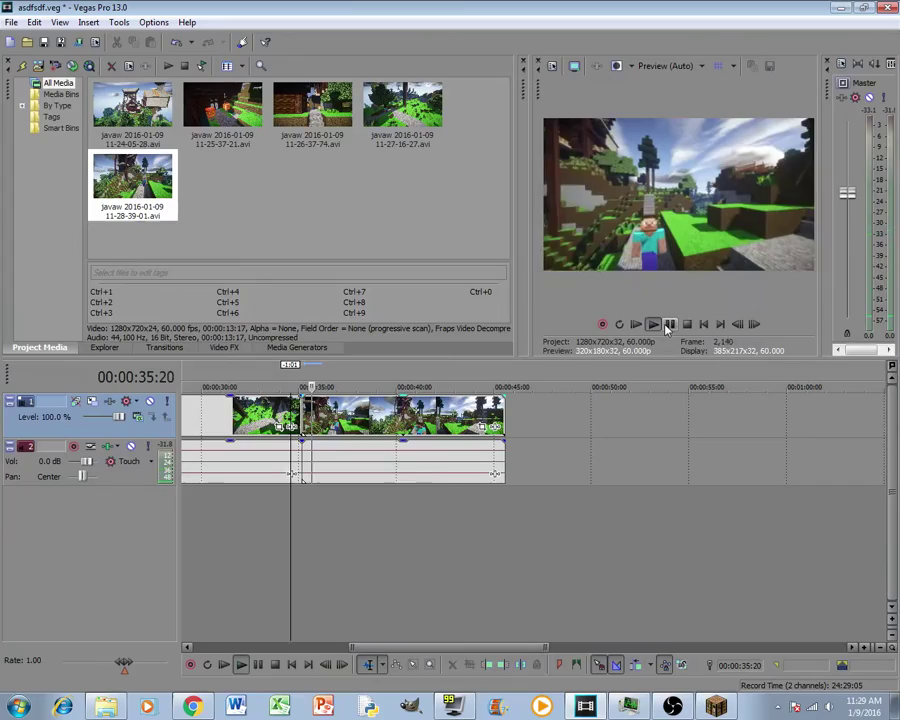
pyautogui.click(669, 326)
# Step: Return to the Minecraft game and clear the six panning camera points with /cam clear
pyautogui.click(716, 705)
pyautogui.click(556, 293)
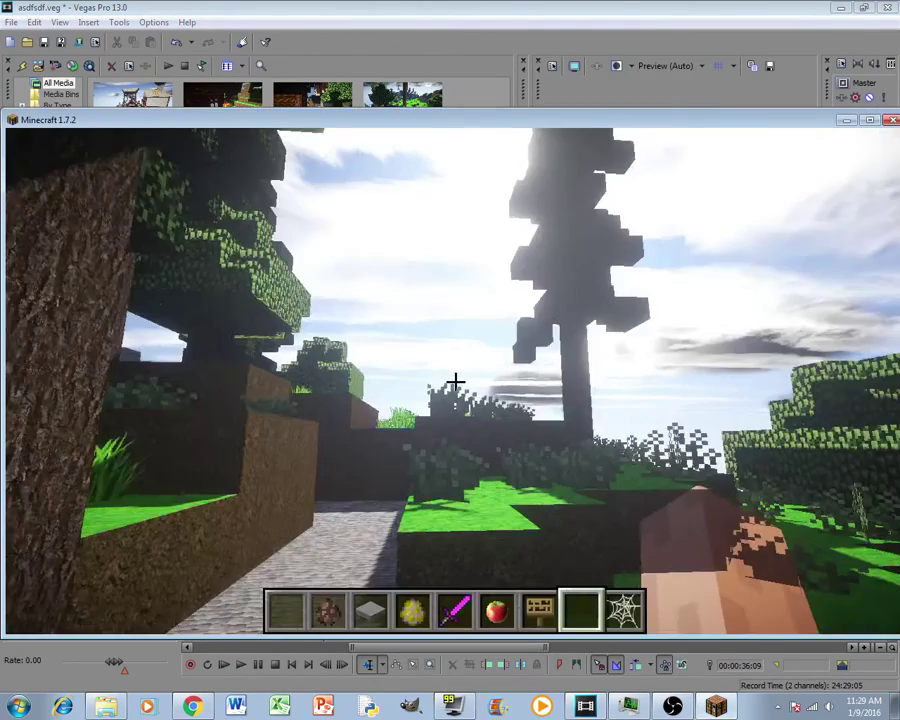
pyautogui.moveTo(455, 381)
pyautogui.press('/')
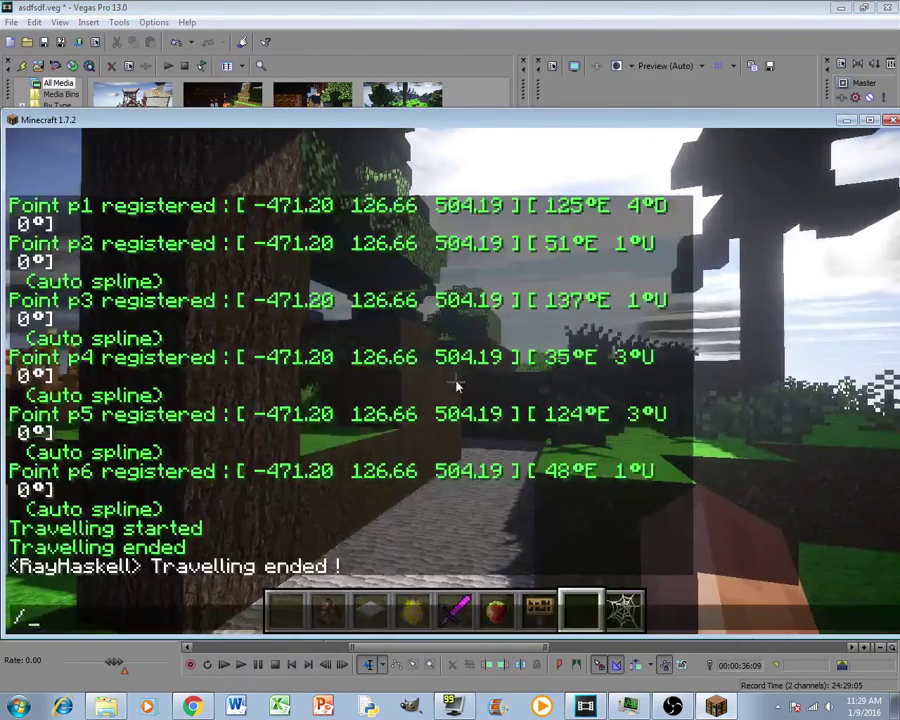
pyautogui.write('cam clear')
pyautogui.press('Return')
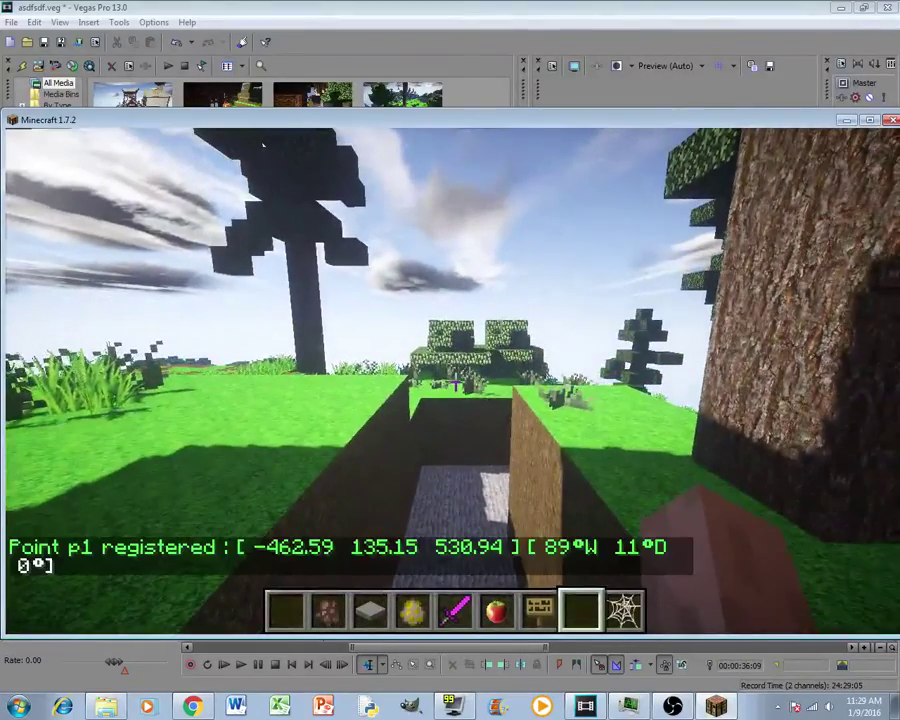
# Step: Register two camera points at the same spot overlooking the sunken stone path and place a cobweb in the path's corner
pyautogui.press('w')
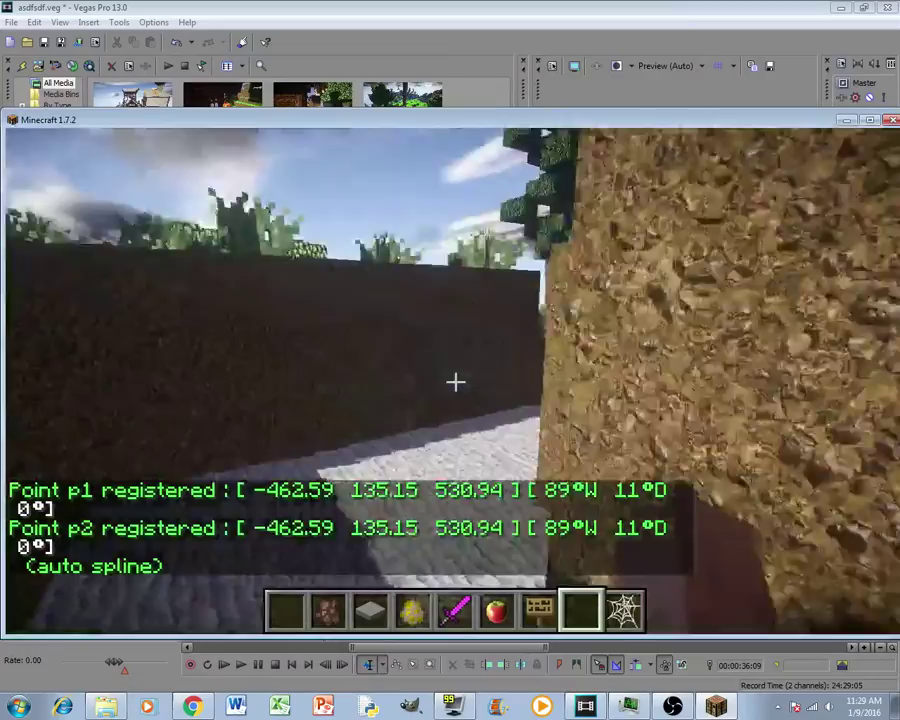
pyautogui.press('9')
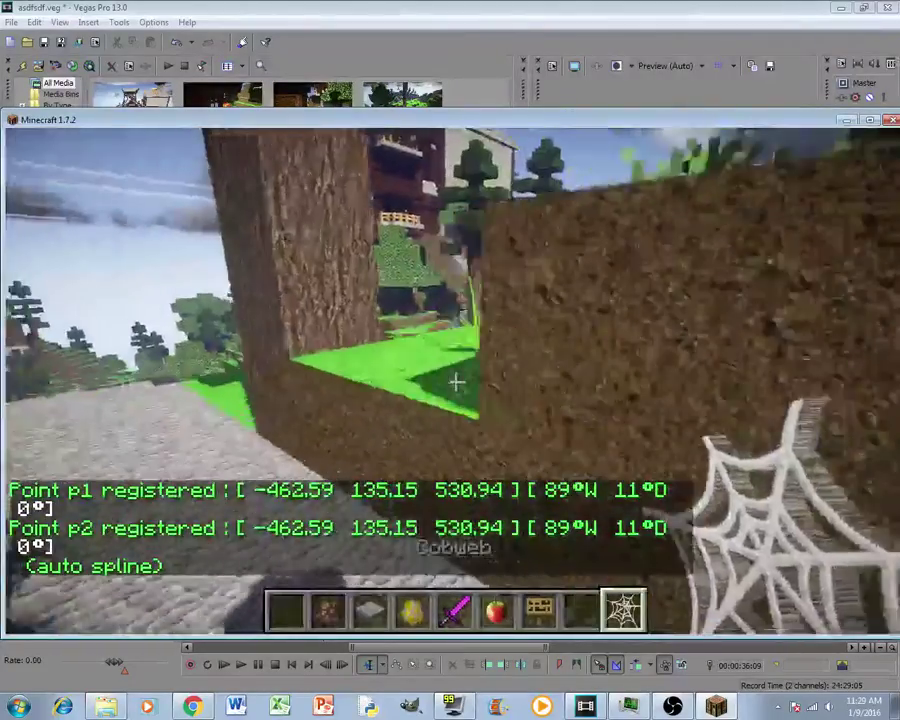
pyautogui.rightClick(456, 381)
pyautogui.press('8')
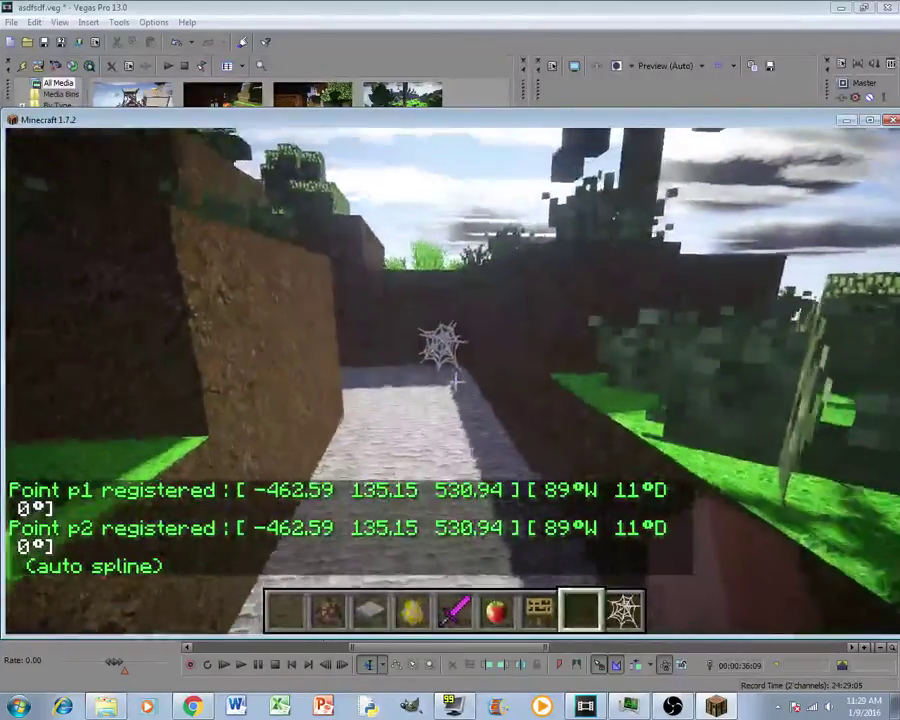
# Step: Run the static camera shot of the sunken path with /cam start 20s and pause the game when it is recorded
pyautogui.press('/')
pyautogui.write('acm')
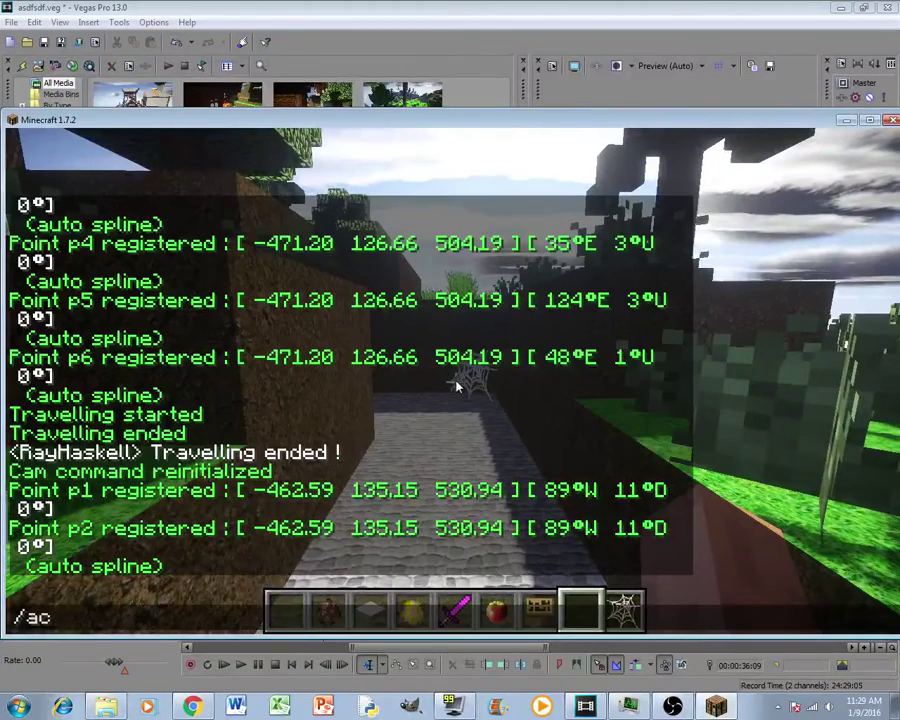
pyautogui.press('BackSpace')
pyautogui.press('BackSpace')
pyautogui.write('cam st')
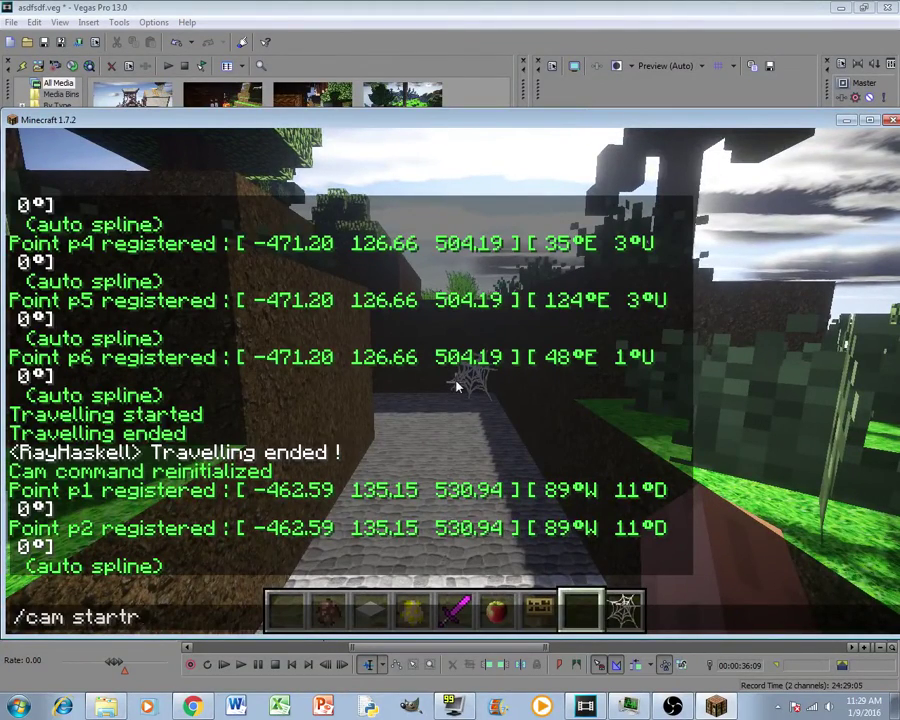
pyautogui.write('art 20s')
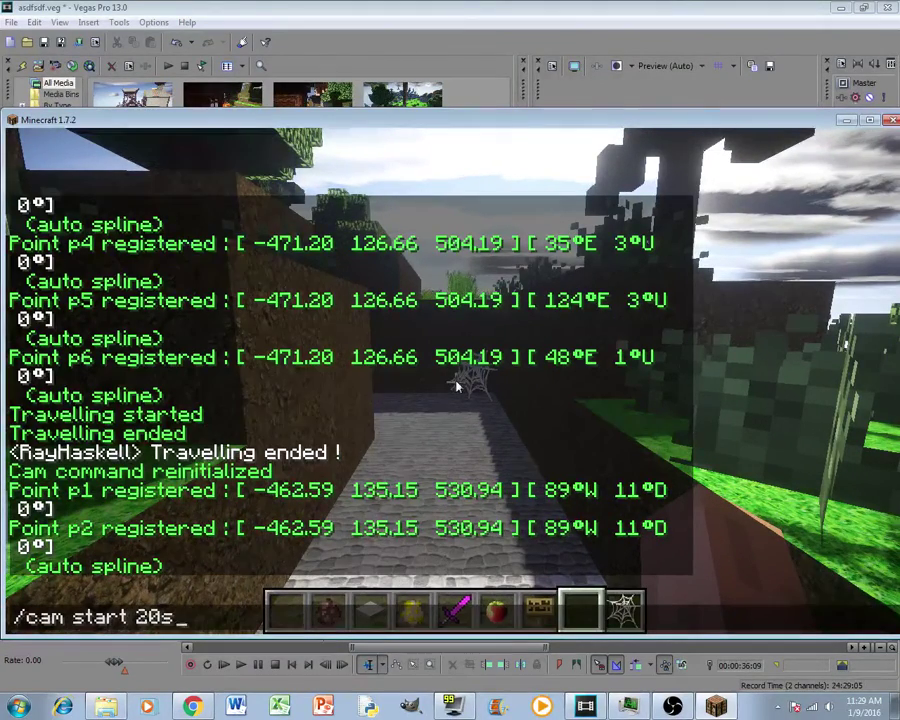
pyautogui.press('Return')
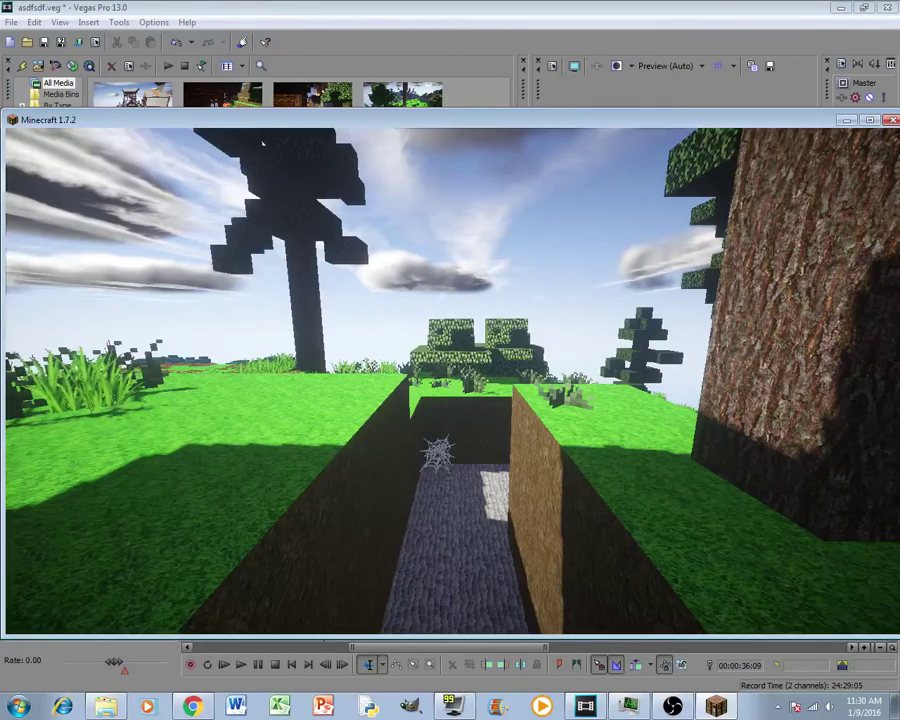
pyautogui.press('Escape')
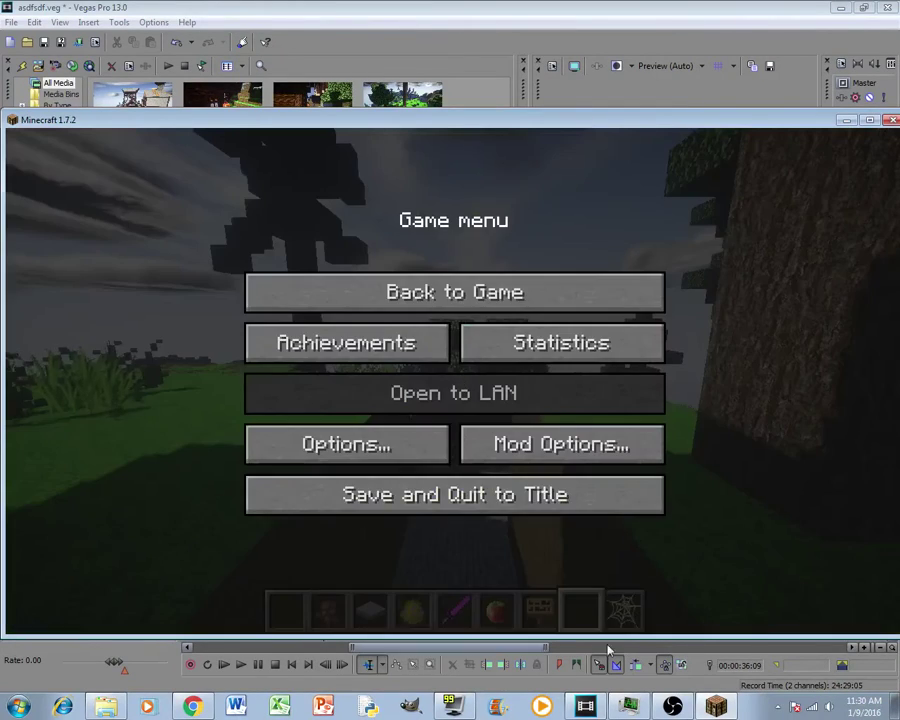
pyautogui.click(590, 706)
pyautogui.click(38, 65)
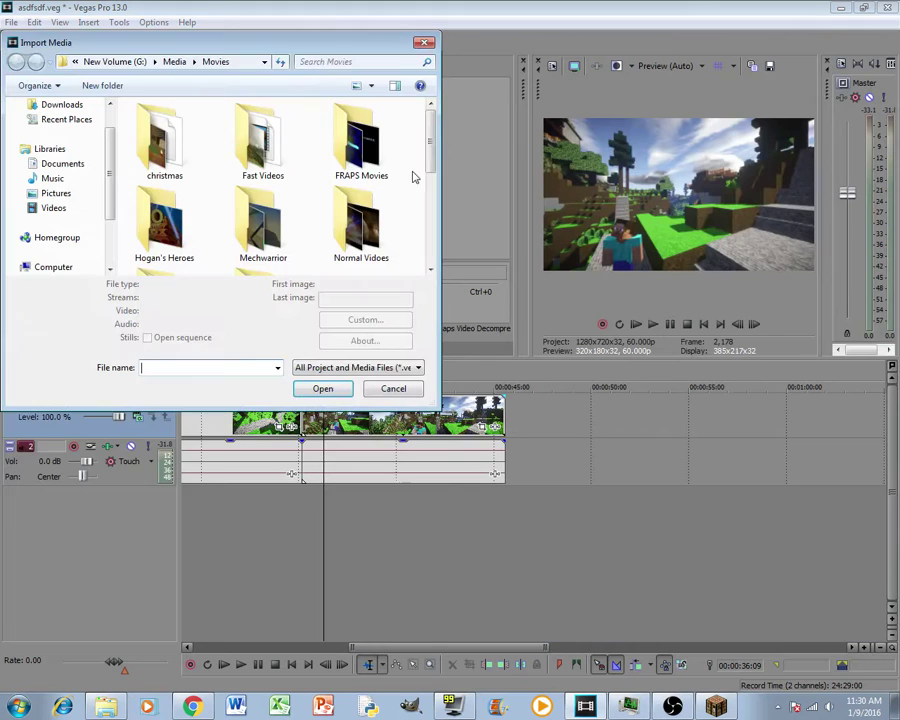
pyautogui.scroll(-5, 338, 238)
pyautogui.doubleClick(338, 238)
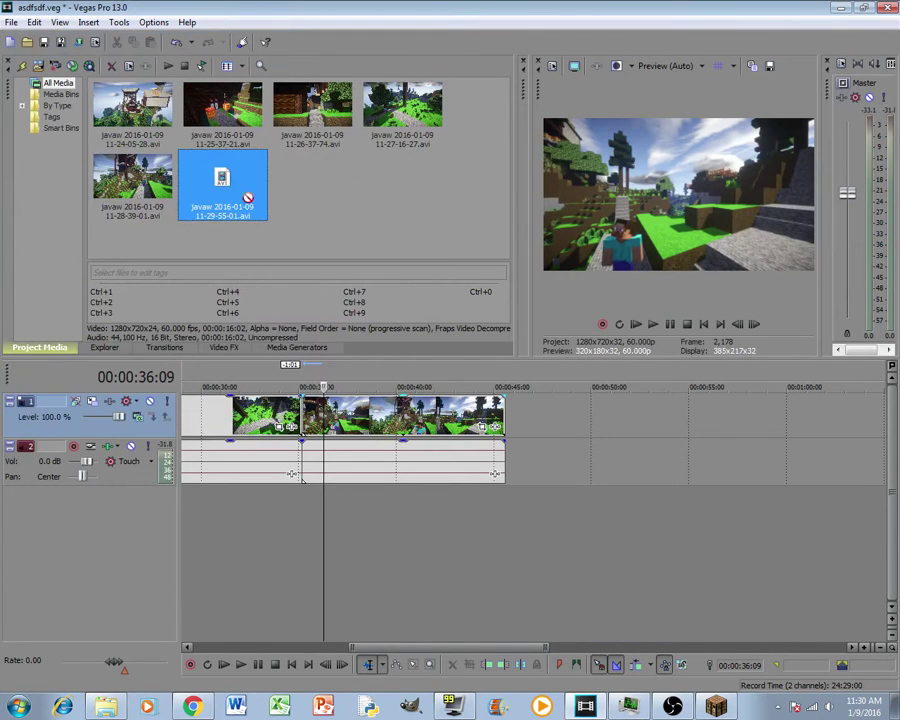
pyautogui.moveTo(249, 195); pyautogui.dragTo(490, 410)
# Step: Preview the cut into the sixth clip and give that clip's video a fade-out of about 4 seconds
pyautogui.click(490, 410)
pyautogui.press('space')
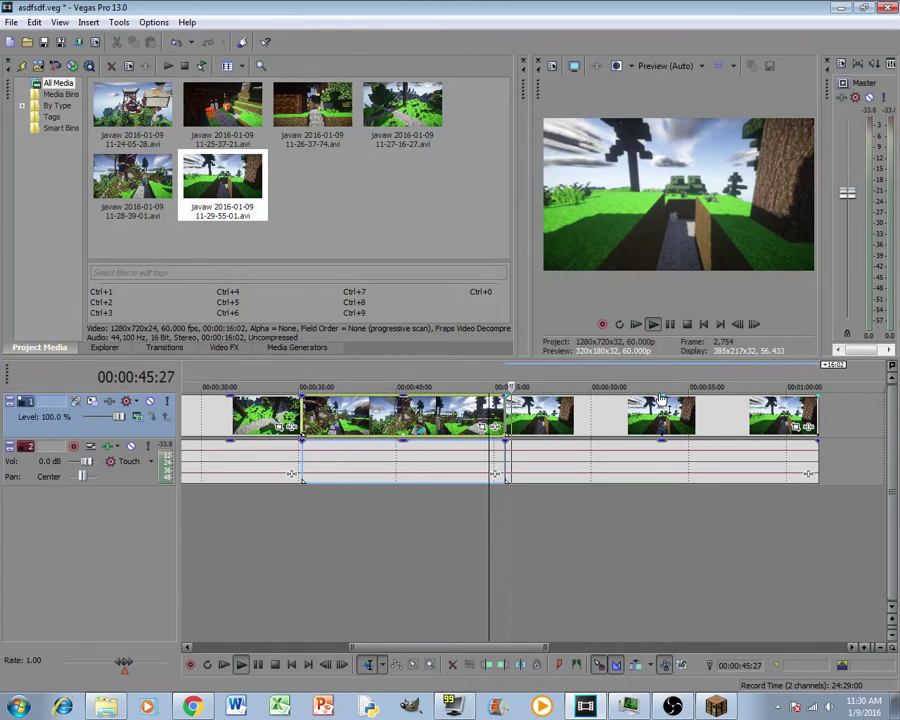
pyautogui.click(670, 325)
pyautogui.moveTo(818, 399); pyautogui.dragTo(745, 399)
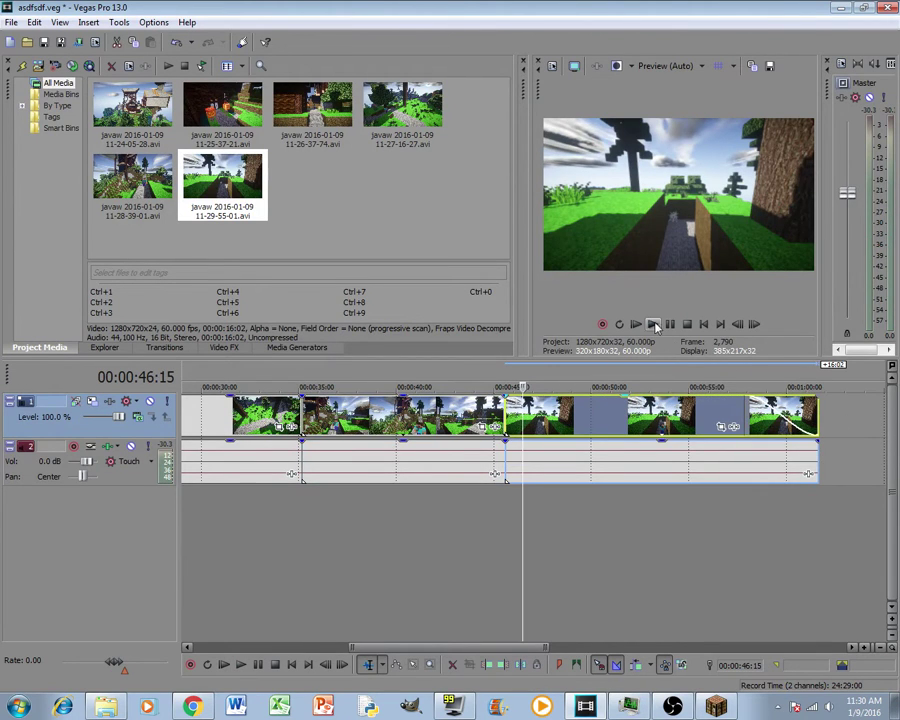
pyautogui.press('space')
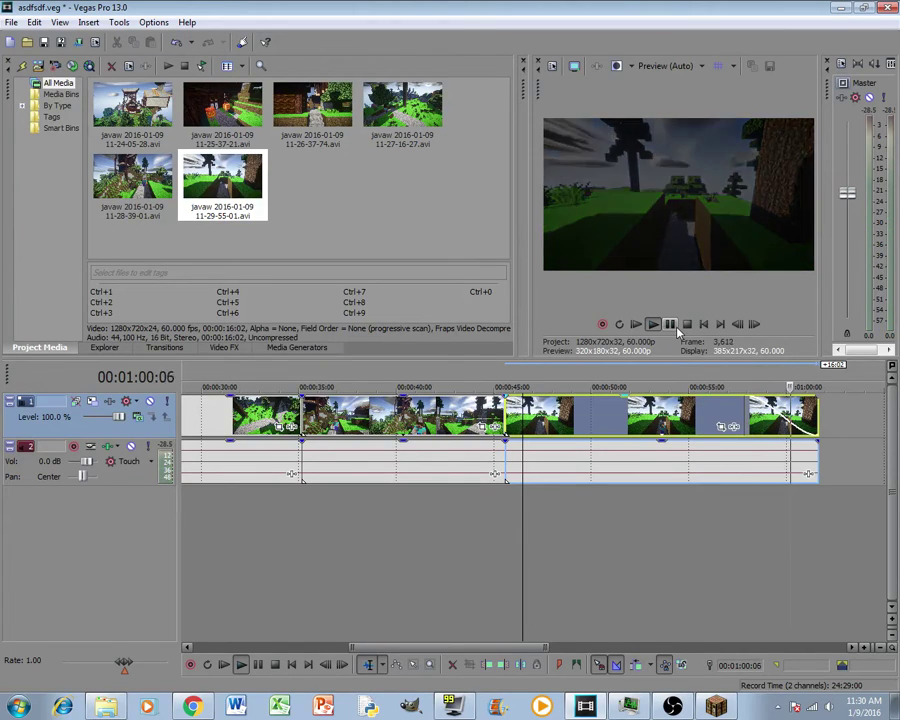
# Step: Add a (Legacy) Text event with the Heavy Outline preset directly after the sixth clip
pyautogui.click(270, 348)
pyautogui.click(85, 185)
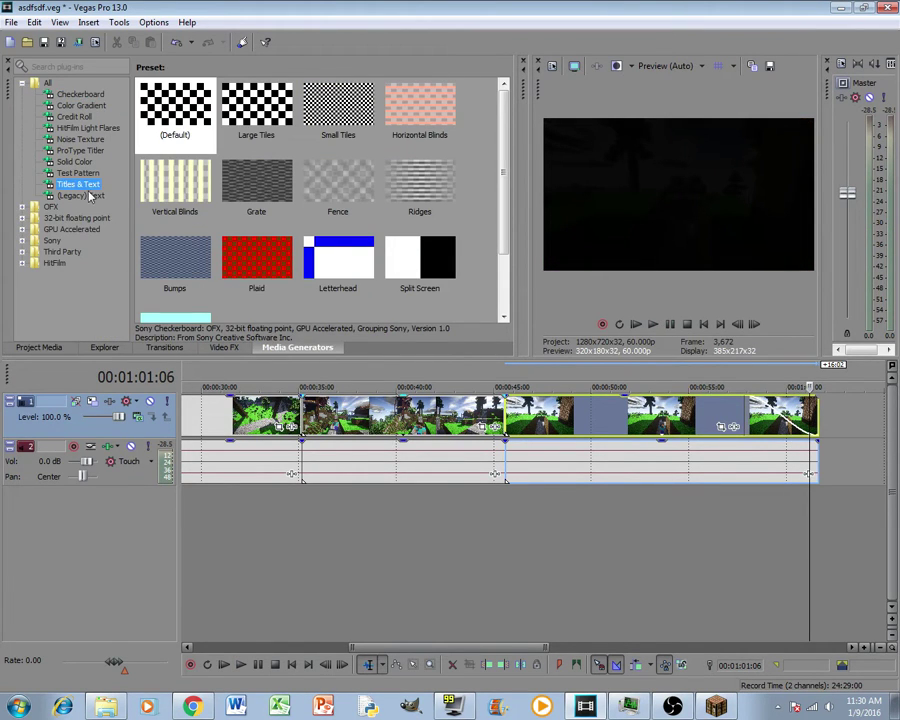
pyautogui.click(95, 195)
pyautogui.moveTo(175, 185); pyautogui.dragTo(830, 432)
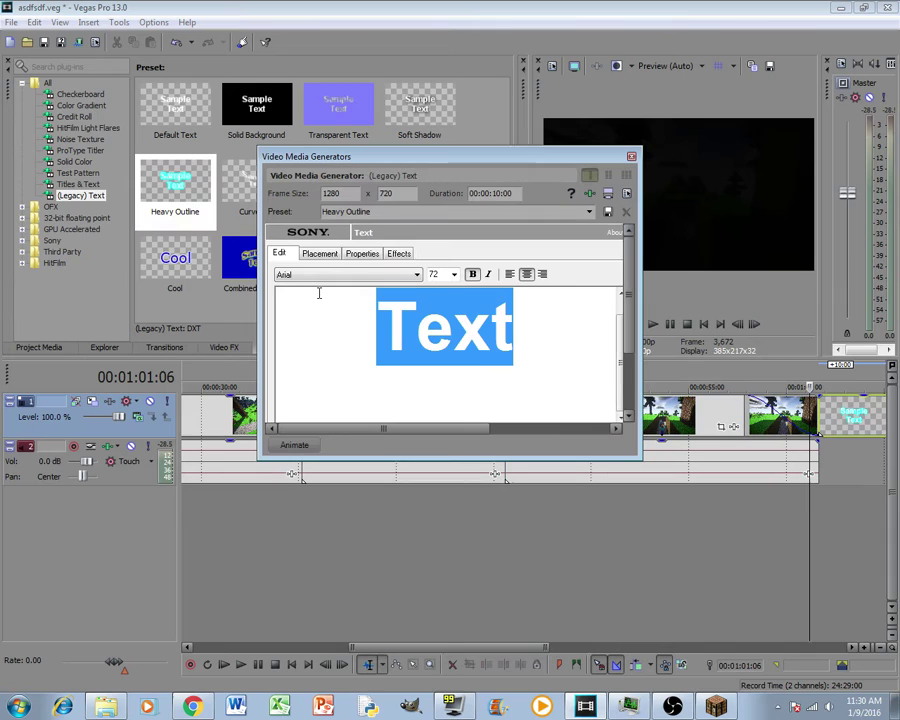
# Step: Replace the closing title's sample text with THE END
pyautogui.press('BackSpace')
pyautogui.write('Sample')
pyautogui.moveTo(563, 330); pyautogui.dragTo(344, 326)
pyautogui.write('THE END')
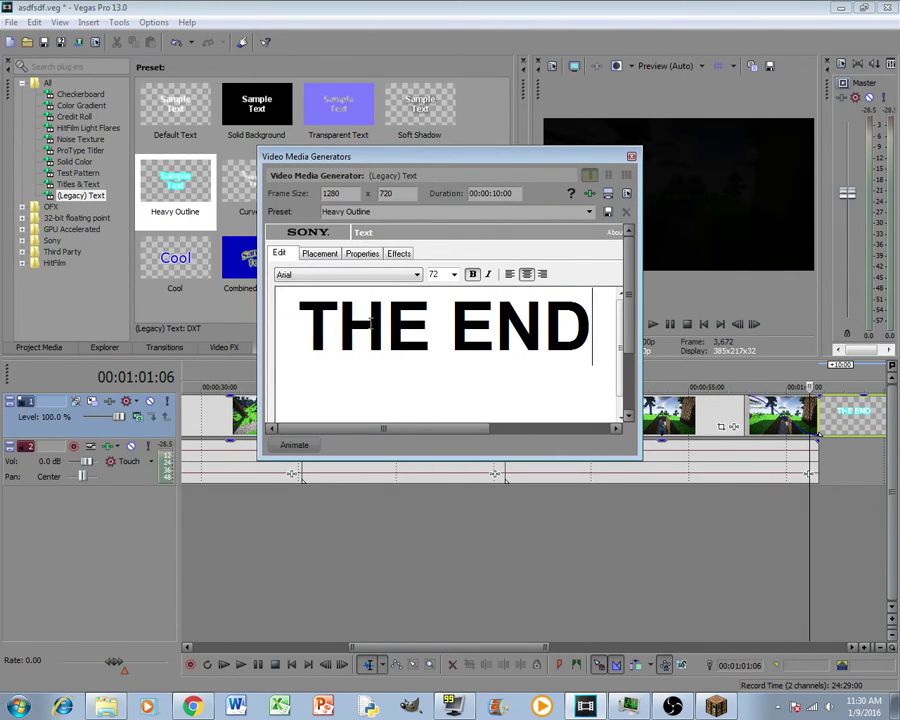
pyautogui.click(631, 156)
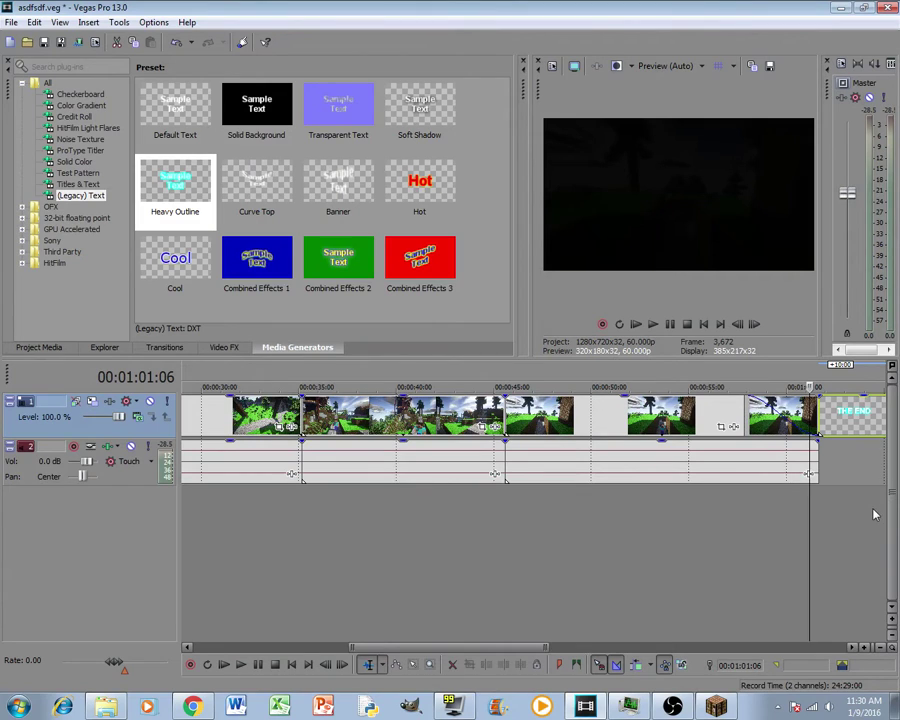
# Step: Add a fade-in and a fade-out to the THE END title, preview it and trim about one second off its end
pyautogui.click(853, 648)
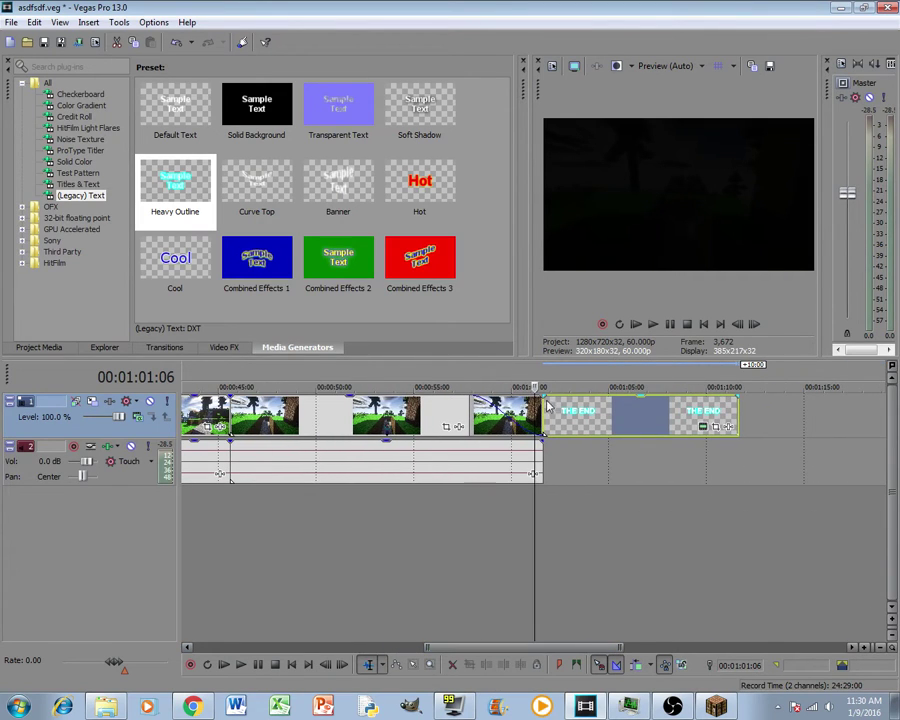
pyautogui.moveTo(547, 404); pyautogui.dragTo(597, 404)
pyautogui.moveTo(740, 396); pyautogui.dragTo(683, 399)
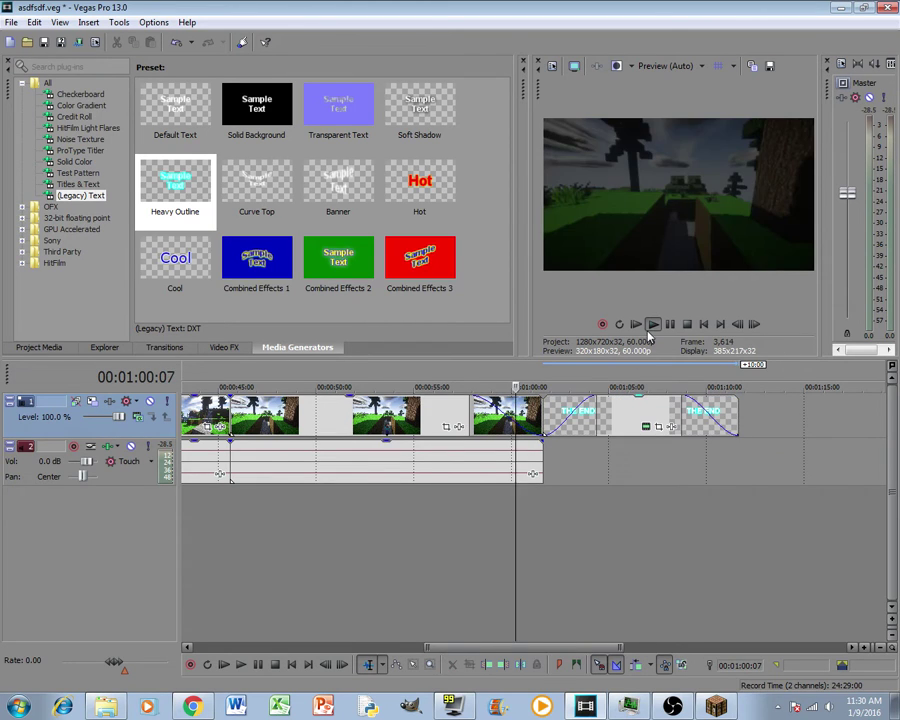
pyautogui.click(652, 324)
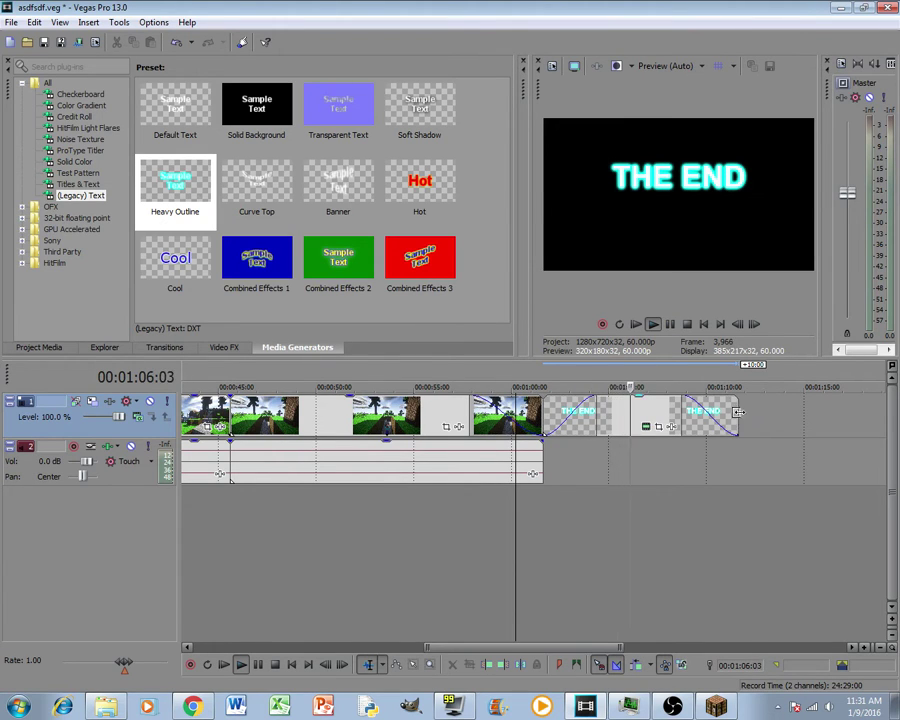
pyautogui.moveTo(738, 411); pyautogui.dragTo(719, 411)
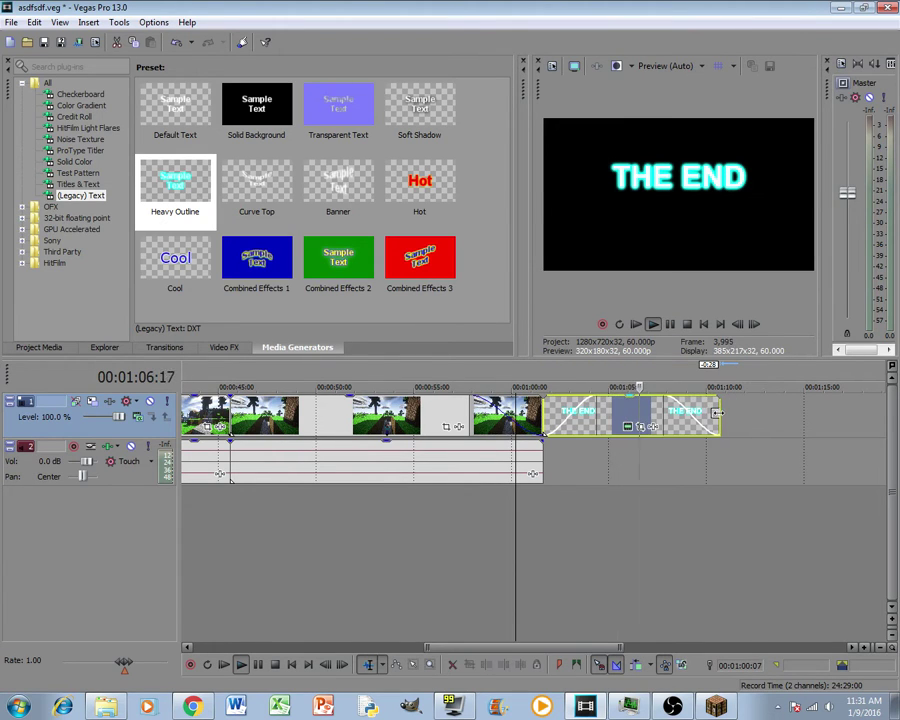
pyautogui.click(671, 324)
# Step: Insert a new video track and place a (Legacy) Text event with the Soft Shadow preset on it near the first clip
pyautogui.moveTo(593, 647); pyautogui.dragTo(366, 647)
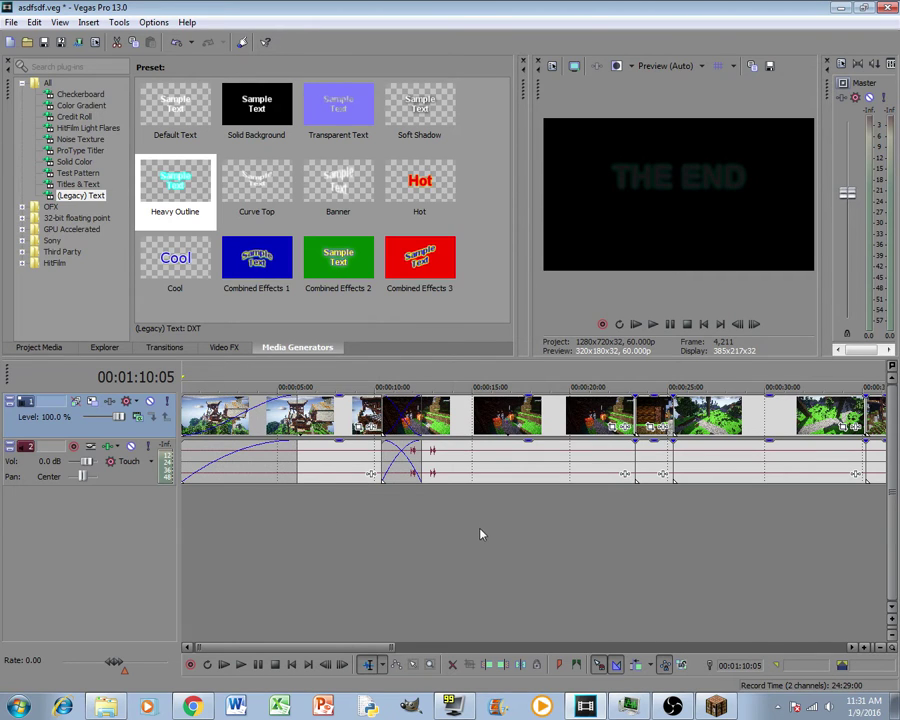
pyautogui.rightClick(293, 515)
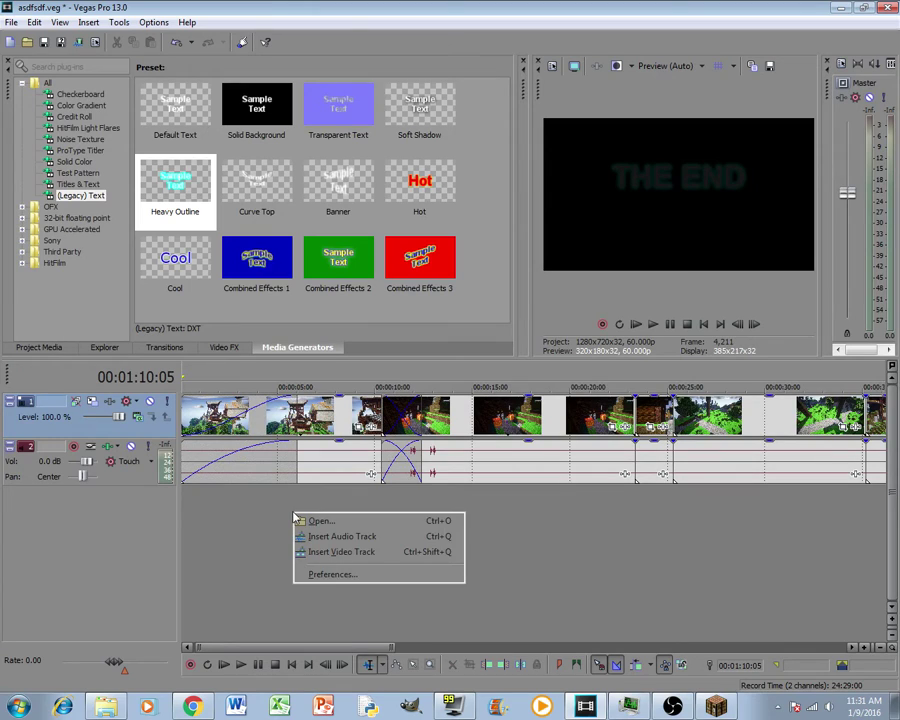
pyautogui.click(374, 556)
pyautogui.click(182, 108)
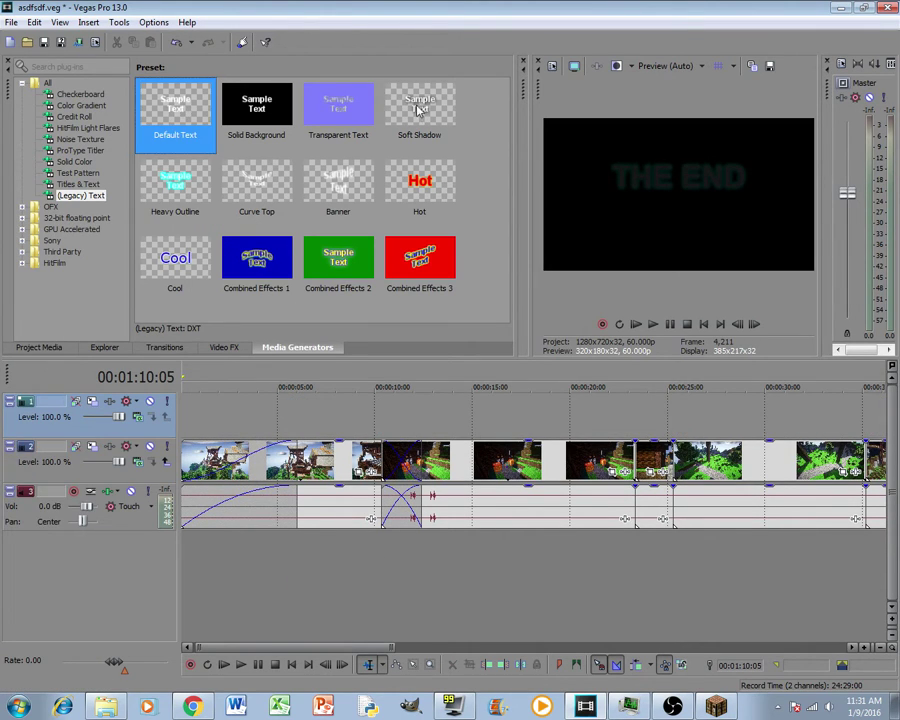
pyautogui.moveTo(418, 110); pyautogui.dragTo(326, 414)
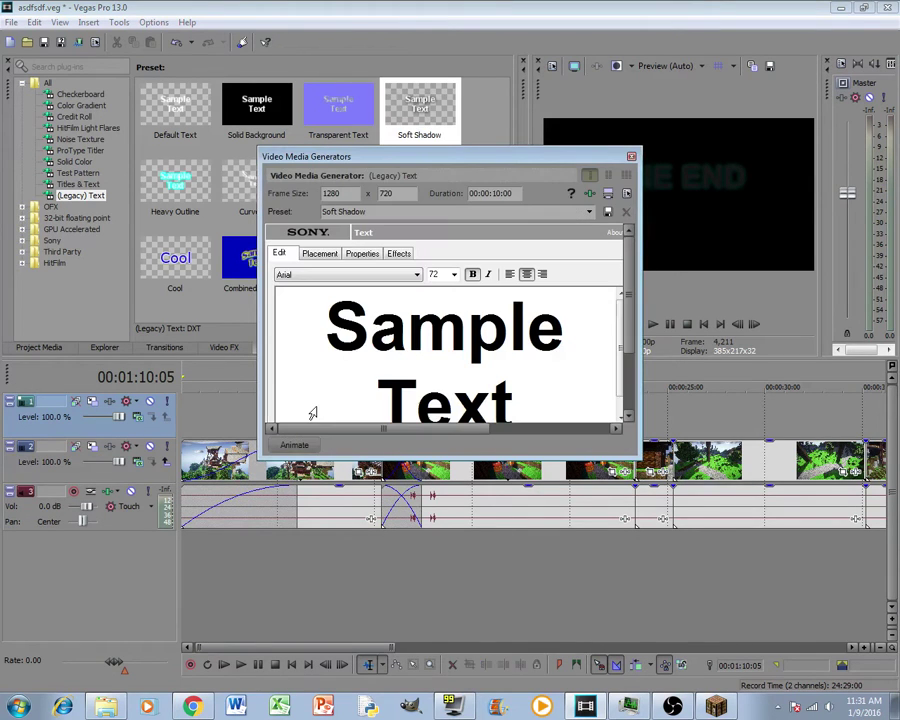
# Step: Set the Soft Shadow text's font size to 36 and delete its sample text
pyautogui.click(454, 274)
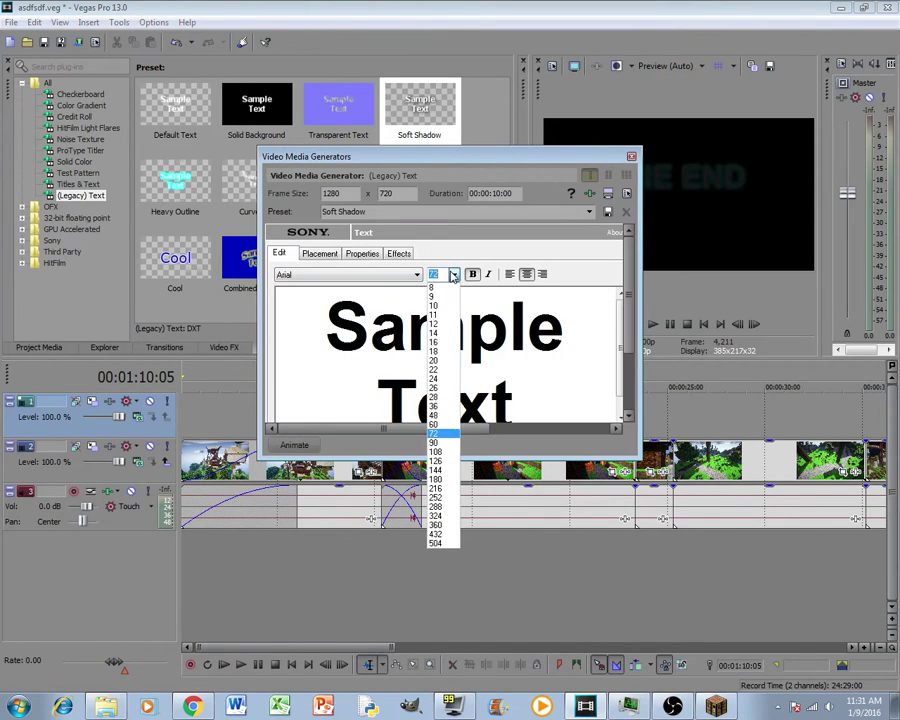
pyautogui.click(440, 406)
pyautogui.moveTo(506, 357); pyautogui.dragTo(364, 297)
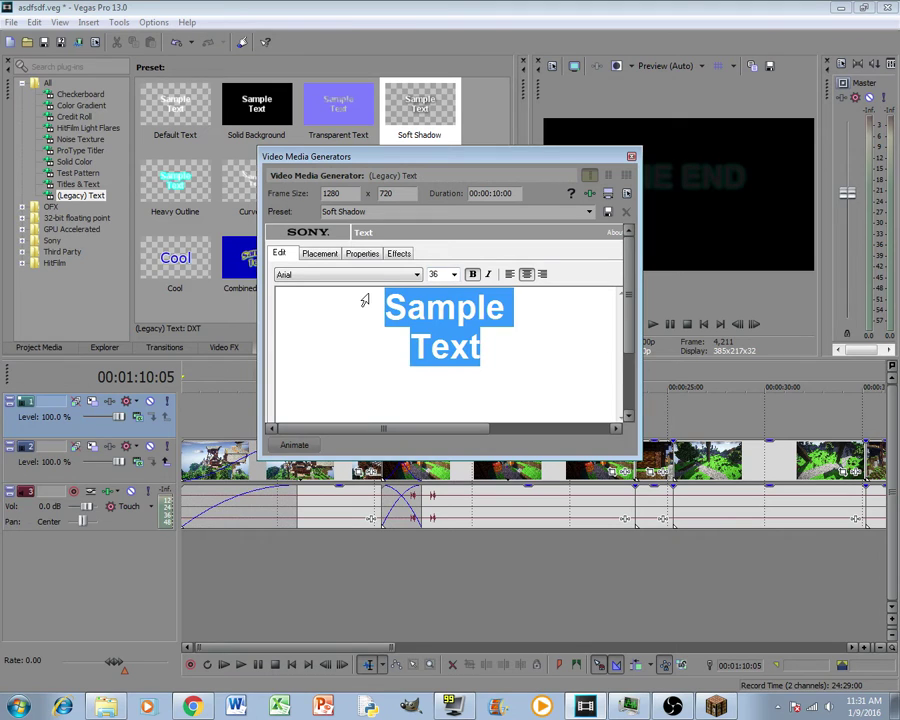
pyautogui.press('Delete')
pyautogui.click(631, 156)
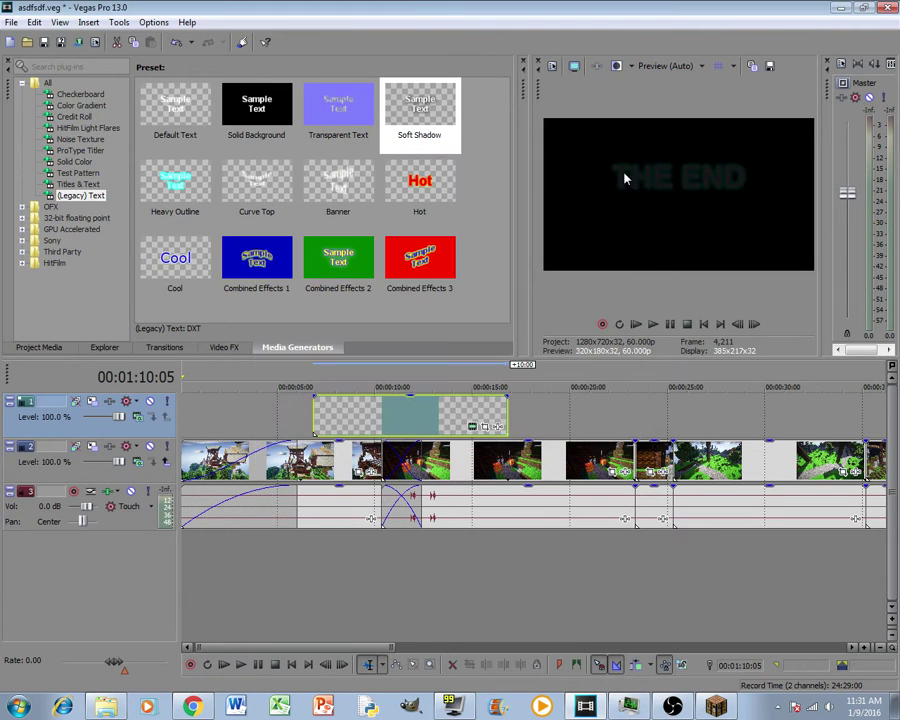
# Step: Move the empty text event over the second clip so that it starts at 00:00:13:11, past the crossfade
pyautogui.scroll(-5, 406, 414)
pyautogui.scroll(-3, 328, 441)
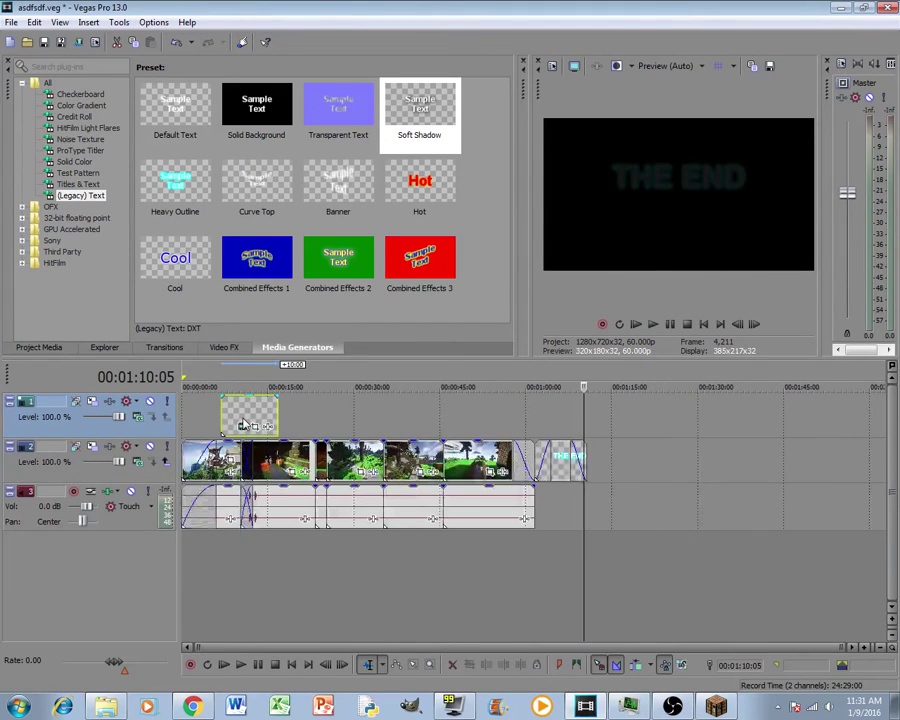
pyautogui.click(242, 419)
pyautogui.scroll(4, 245, 419)
pyautogui.moveTo(526, 415); pyautogui.dragTo(724, 409)
pyautogui.click(498, 417)
pyautogui.scroll(2, 496, 417)
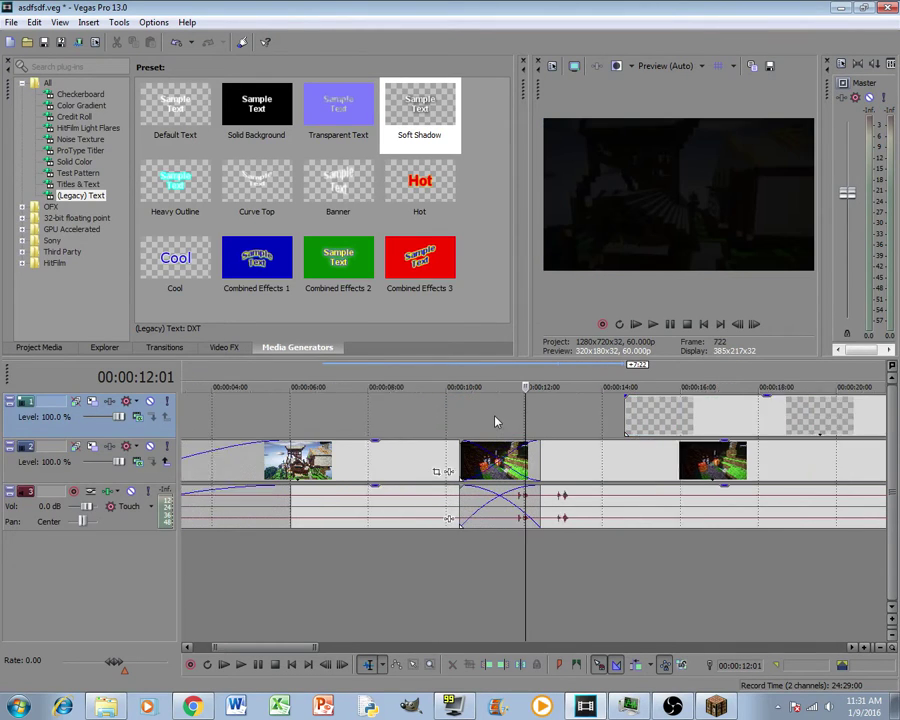
pyautogui.click(652, 324)
pyautogui.click(674, 325)
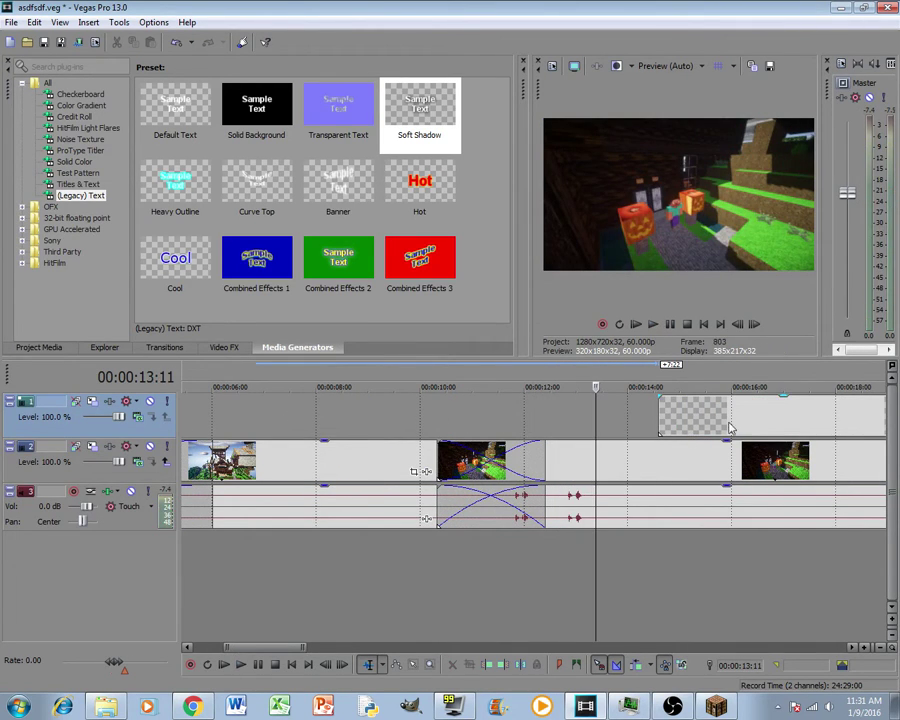
pyautogui.moveTo(730, 424); pyautogui.dragTo(670, 426)
pyautogui.scroll(-3, 690, 424)
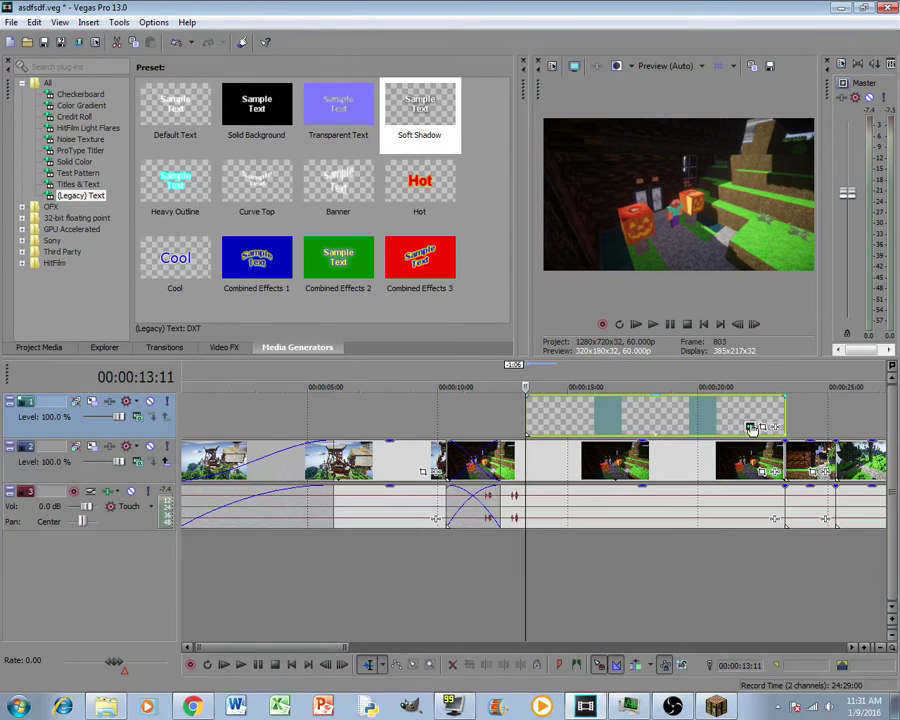
# Step: Enter the caption text "My, what a beautiful morning!" in the text event over the second clip
pyautogui.click(750, 426)
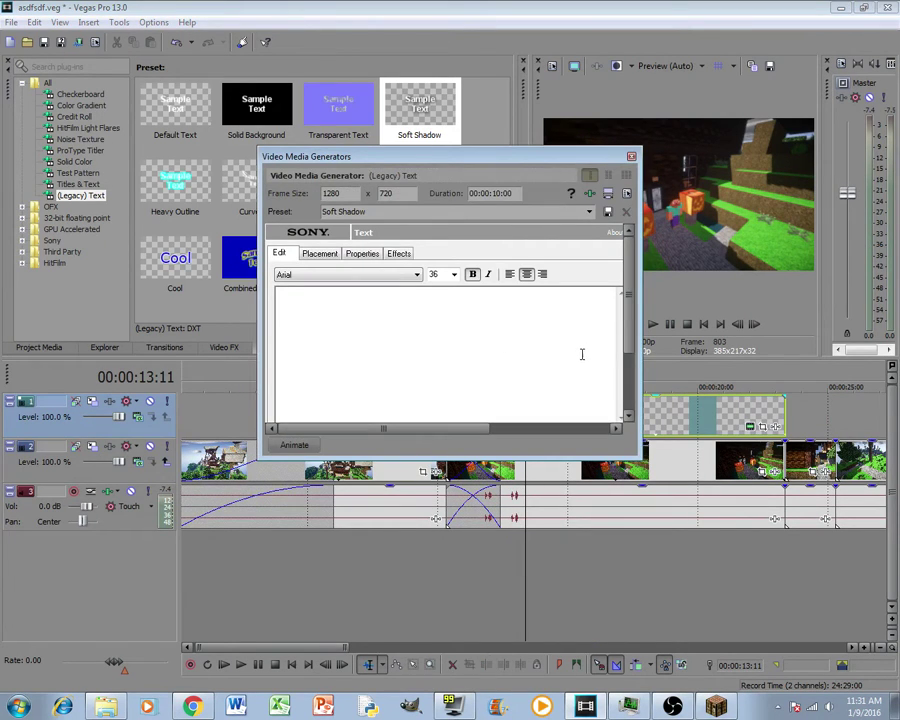
pyautogui.write('M')
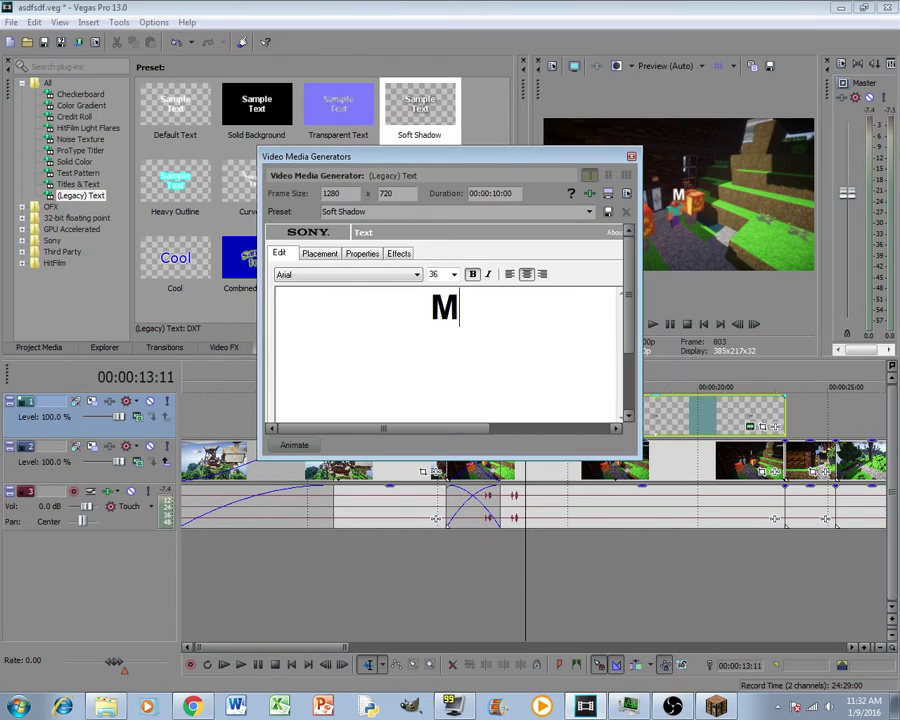
pyautogui.write('y, what a bea')
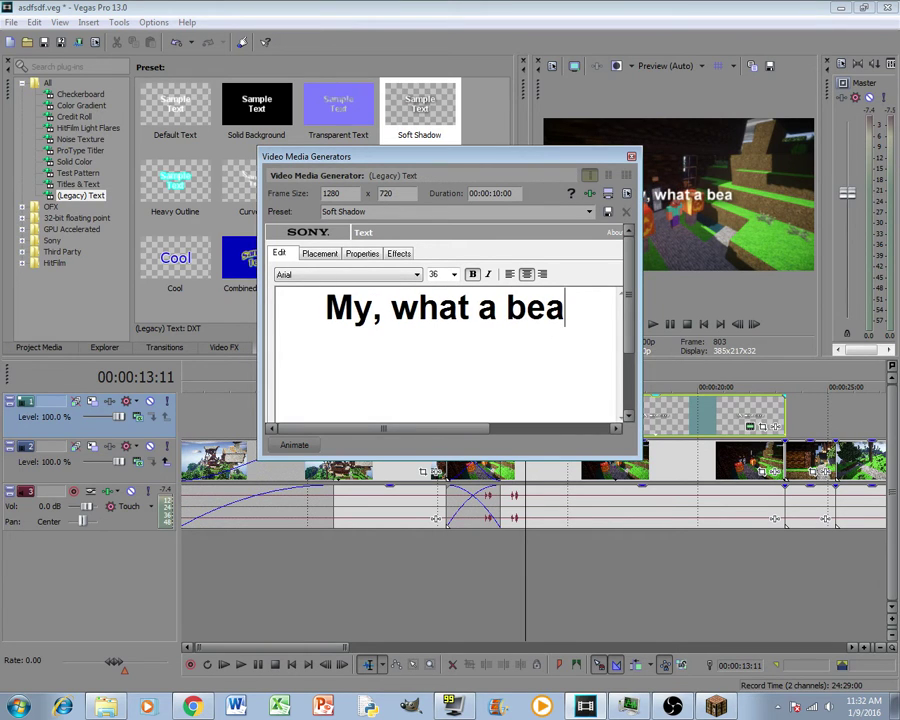
pyautogui.write('utiful morning!')
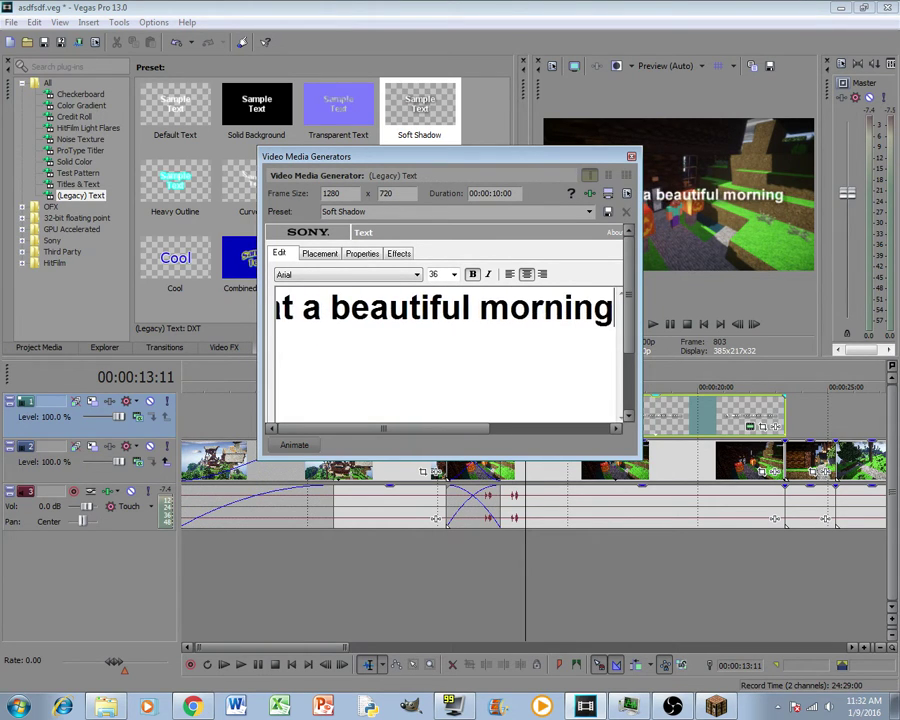
pyautogui.click(631, 156)
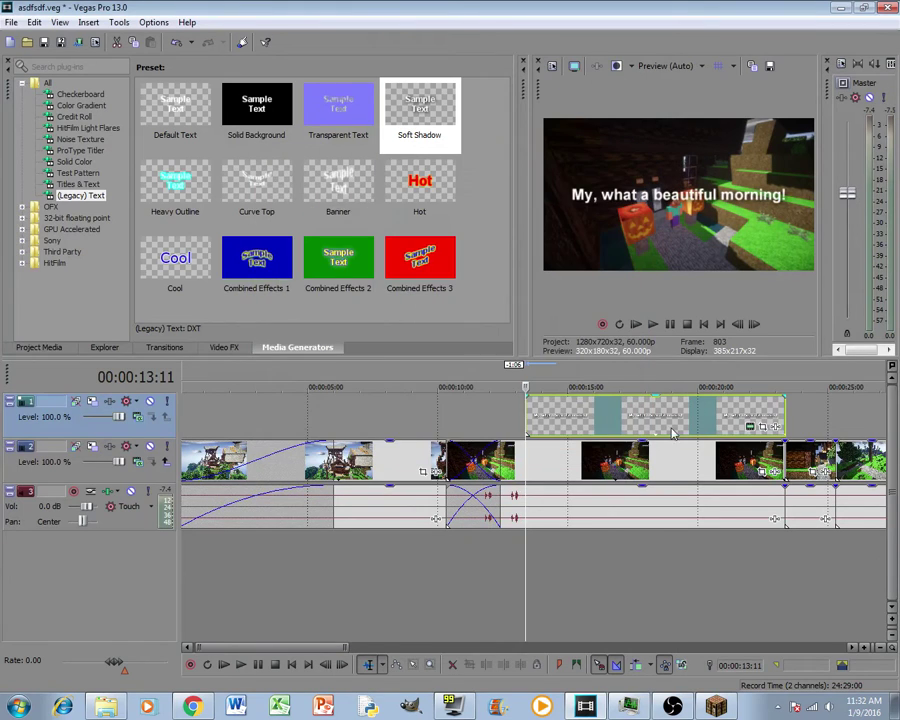
# Step: Add blank lines after the "My, what a beautiful morning!" caption to push it up to the frame's upper edge
pyautogui.click(749, 426)
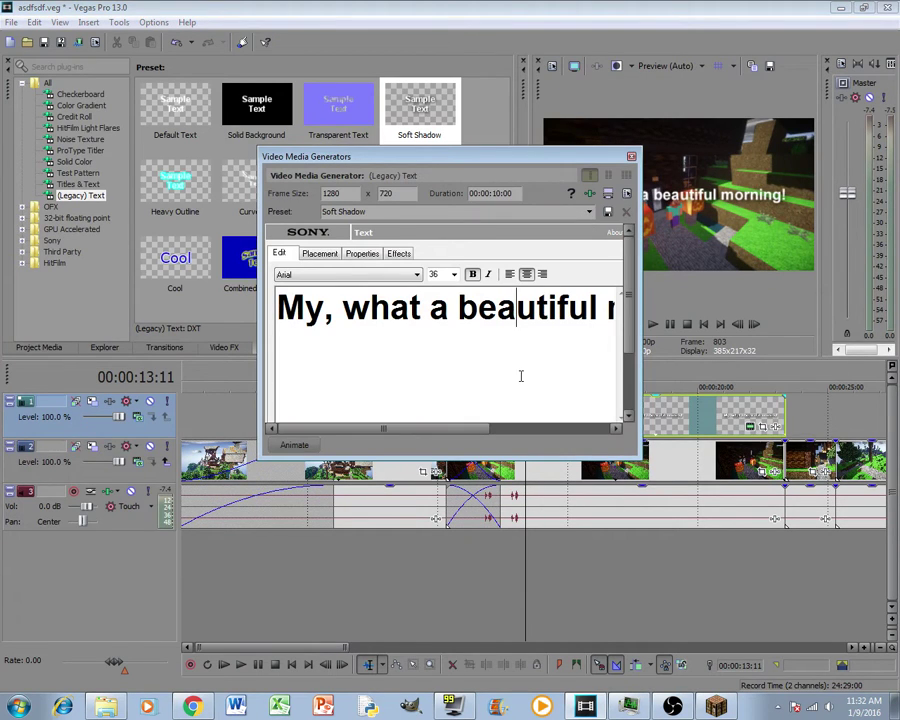
pyautogui.moveTo(475, 429); pyautogui.dragTo(539, 429)
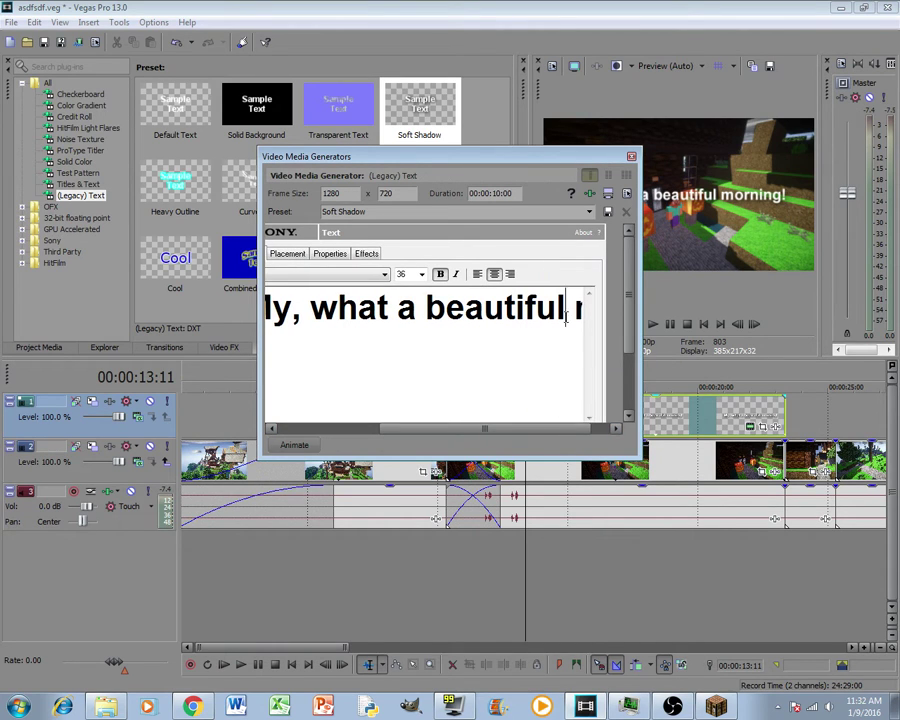
pyautogui.press('Right')
pyautogui.press('Right')
pyautogui.press('Right')
pyautogui.press('Right')
pyautogui.press('Right')
pyautogui.press('Right')
pyautogui.press('Right')
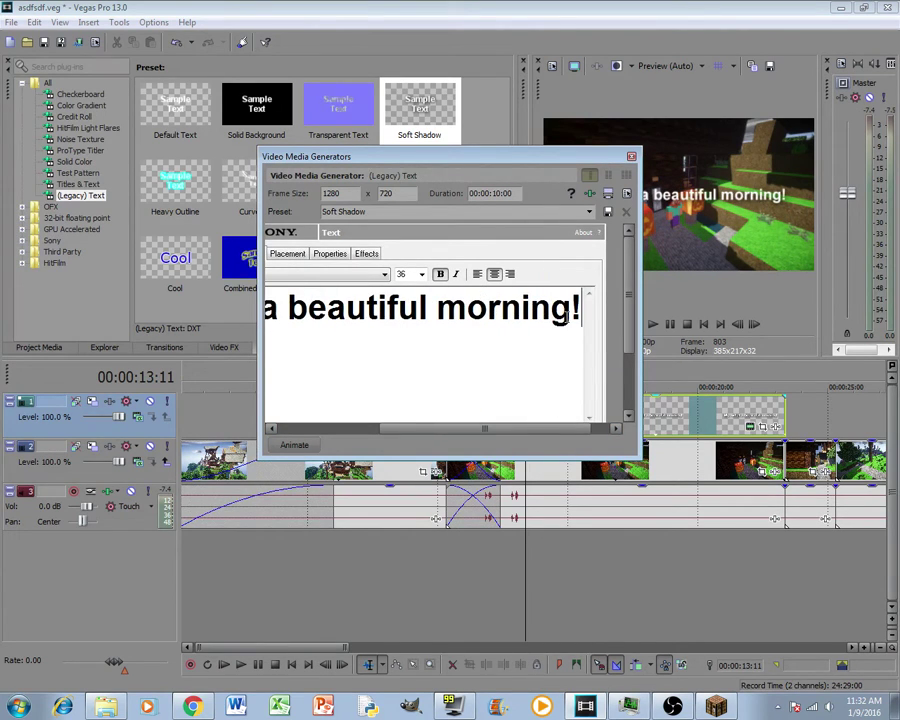
pyautogui.press('Return')
pyautogui.press('Return')
pyautogui.press('Return')
pyautogui.press('Return')
pyautogui.press('Return')
pyautogui.press('Return')
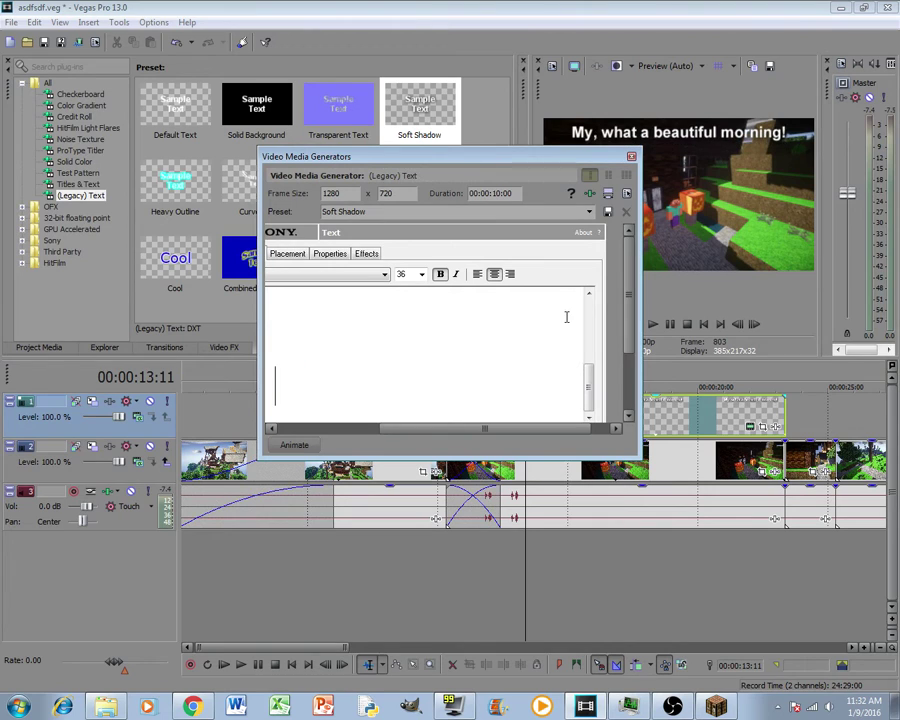
pyautogui.click(631, 157)
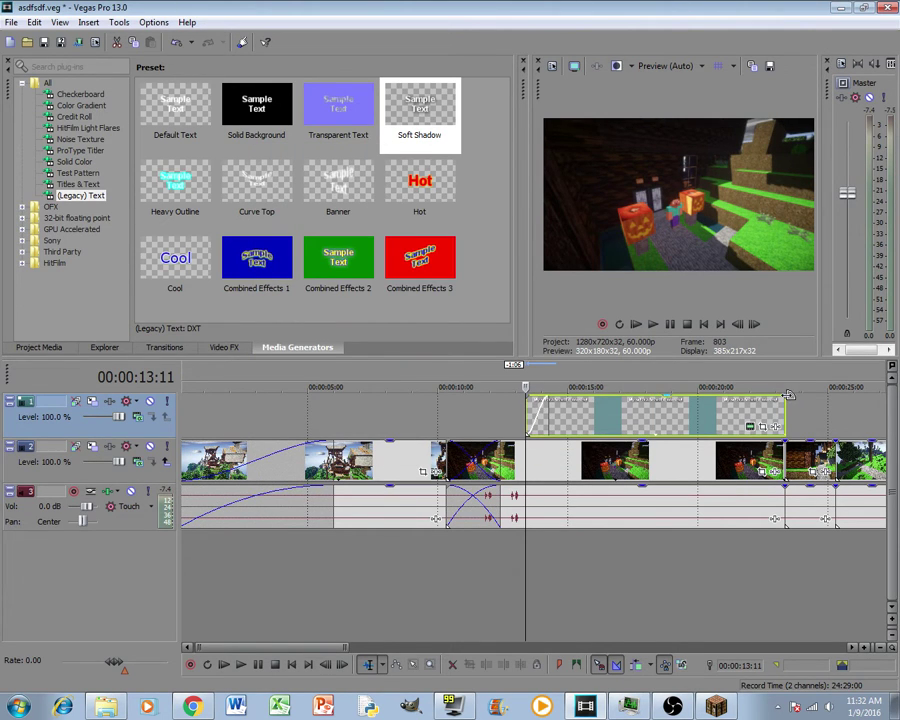
# Step: Add short fades to the morning caption and trim its end so that it lasts about 7 seconds
pyautogui.moveTo(785, 396); pyautogui.dragTo(765, 400)
pyautogui.moveTo(783, 413); pyautogui.dragTo(715, 413)
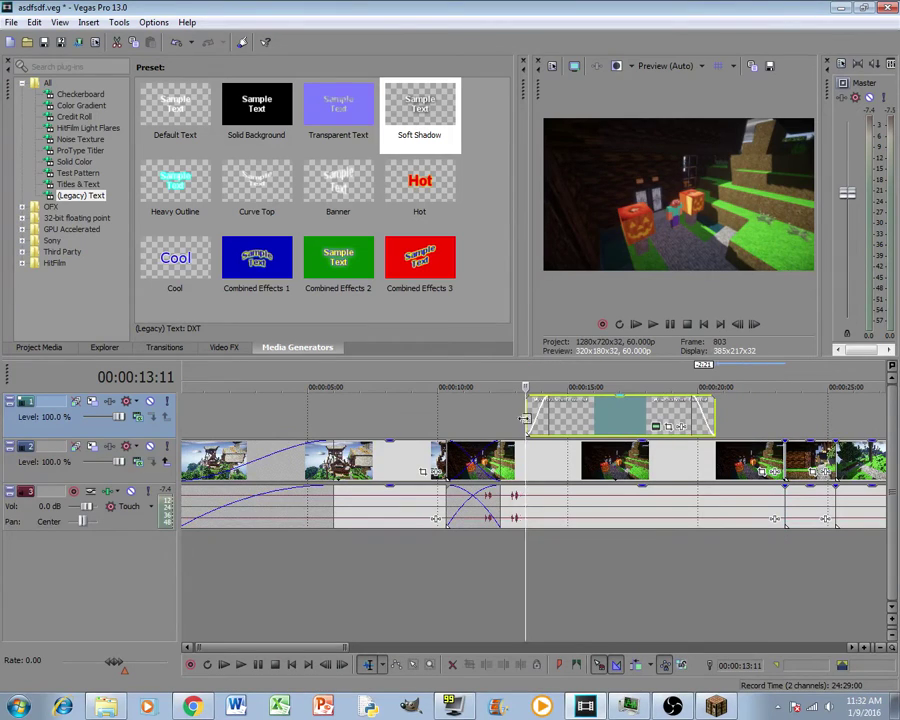
# Step: Play back the morning caption, trim its end so that it lasts about 4.4 seconds, and check the playback again
pyautogui.click(656, 325)
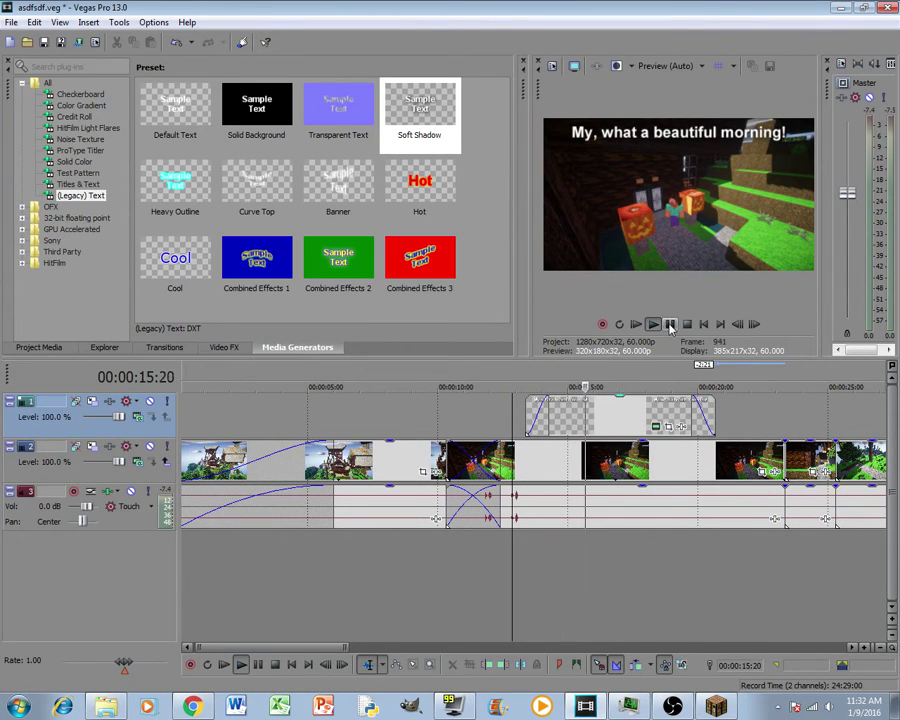
pyautogui.click(670, 325)
pyautogui.moveTo(714, 413); pyautogui.dragTo(642, 413)
pyautogui.click(653, 325)
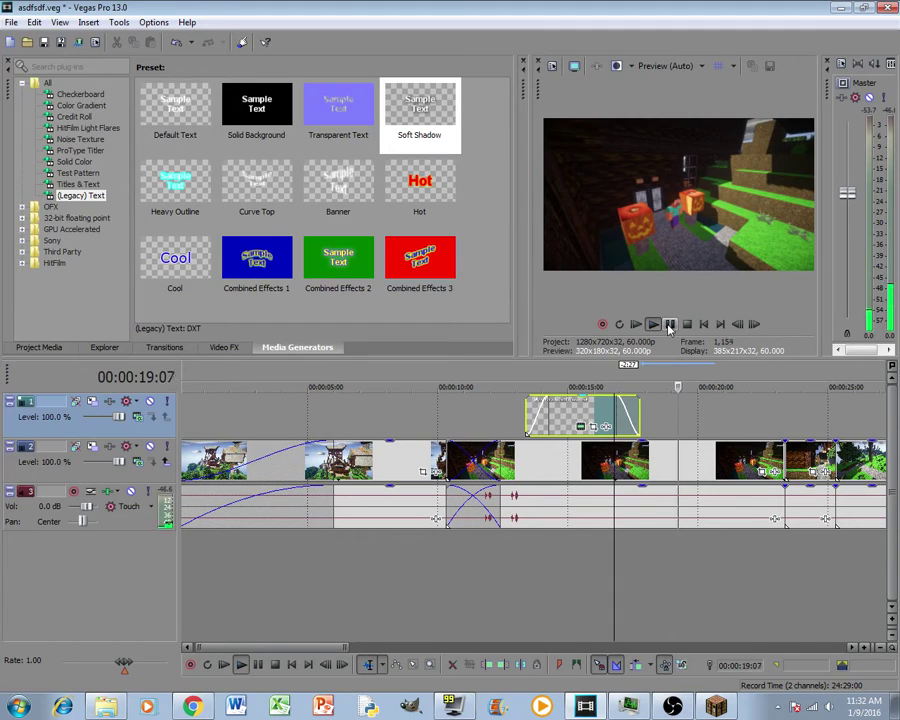
pyautogui.click(665, 415)
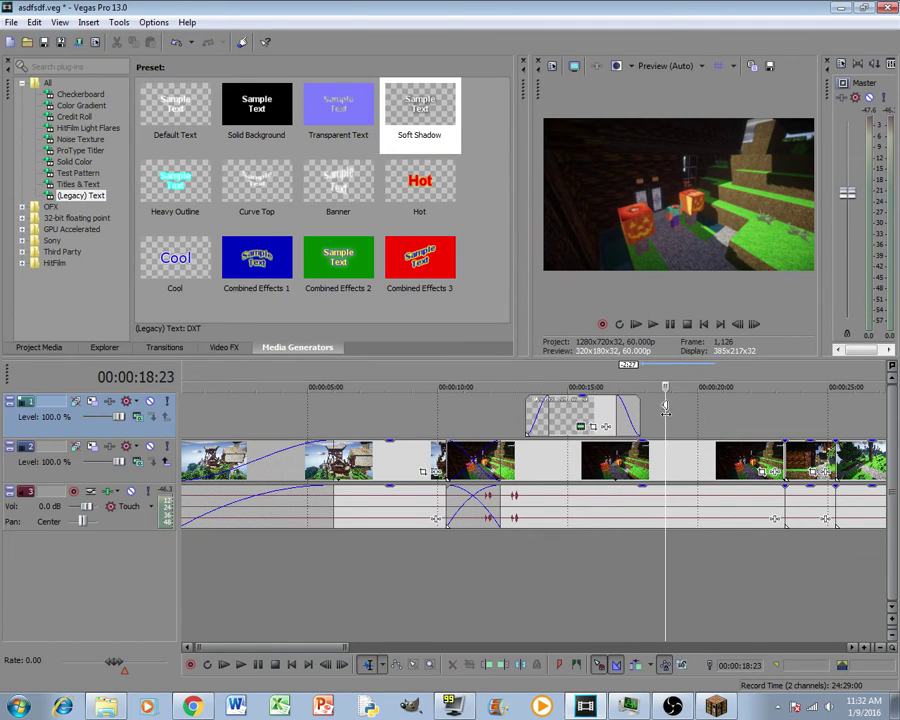
# Step: Copy the morning caption and paste it at about 00:00:19 on the text track as a new copy of the source media
pyautogui.click(589, 414)
pyautogui.hotkey('ctrl', 'c')
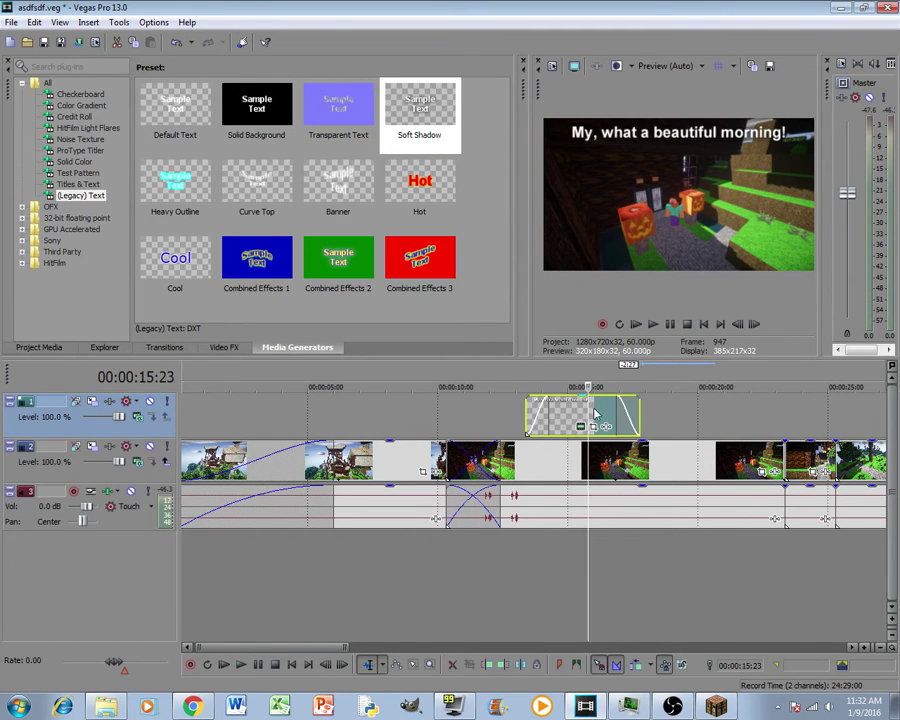
pyautogui.click(671, 409)
pyautogui.hotkey('ctrl', 'v')
pyautogui.click(548, 299)
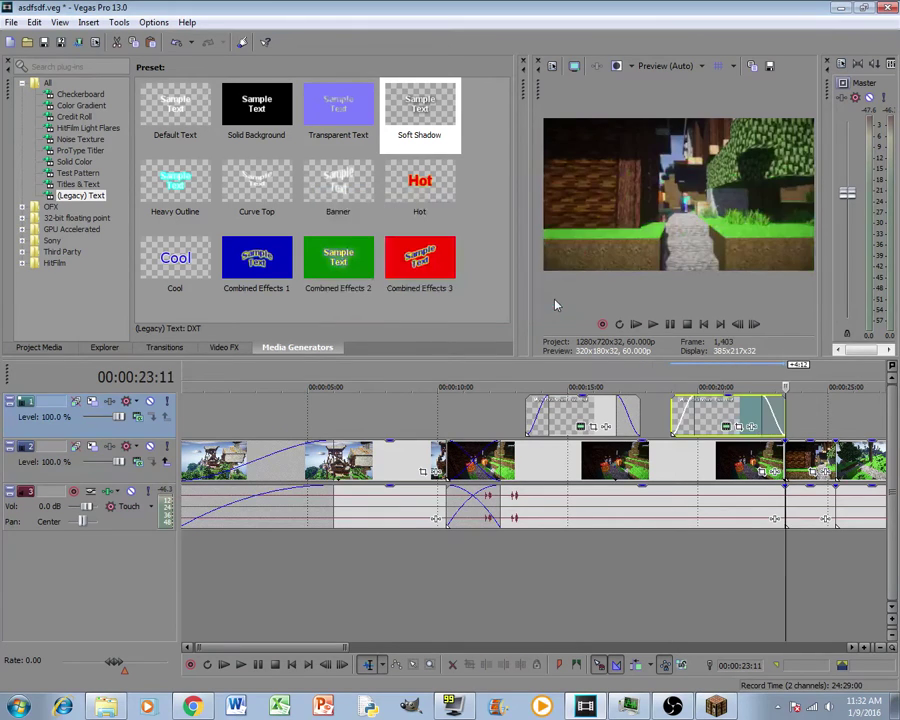
# Step: Replace the text of the pasted second caption with "I think I'll go for a walk!"
pyautogui.click(727, 428)
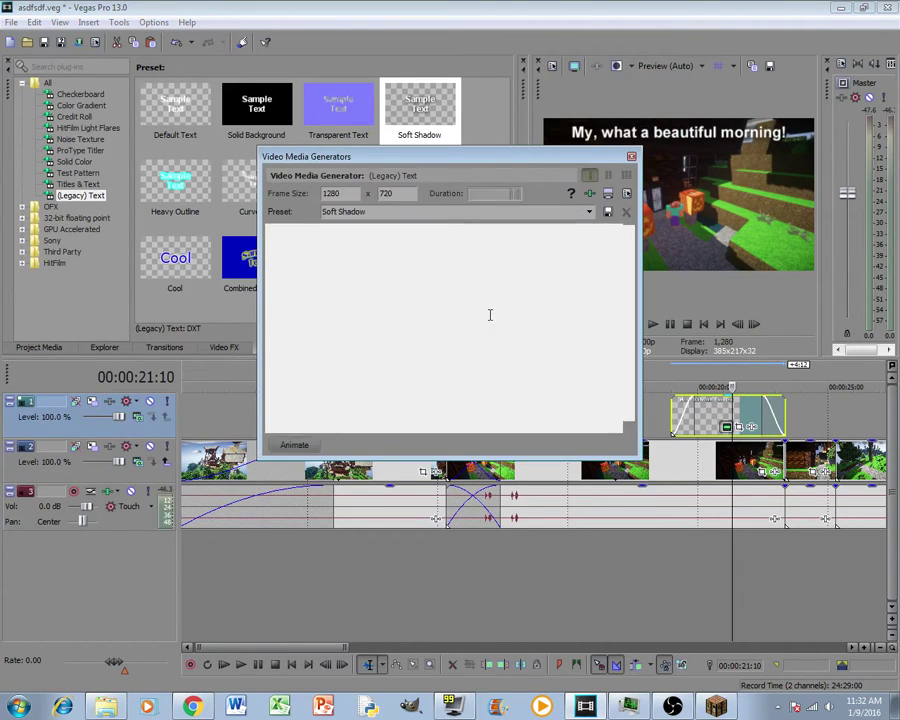
pyautogui.hotkey('ctrl', 'a')
pyautogui.write('I think')
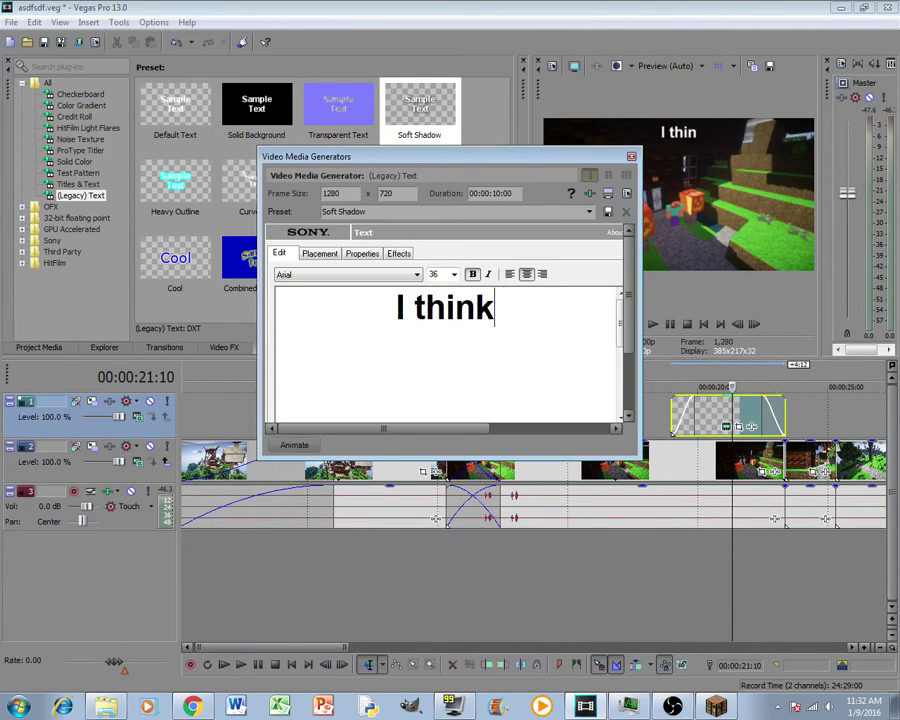
pyautogui.write(" I'll go for a walk!")
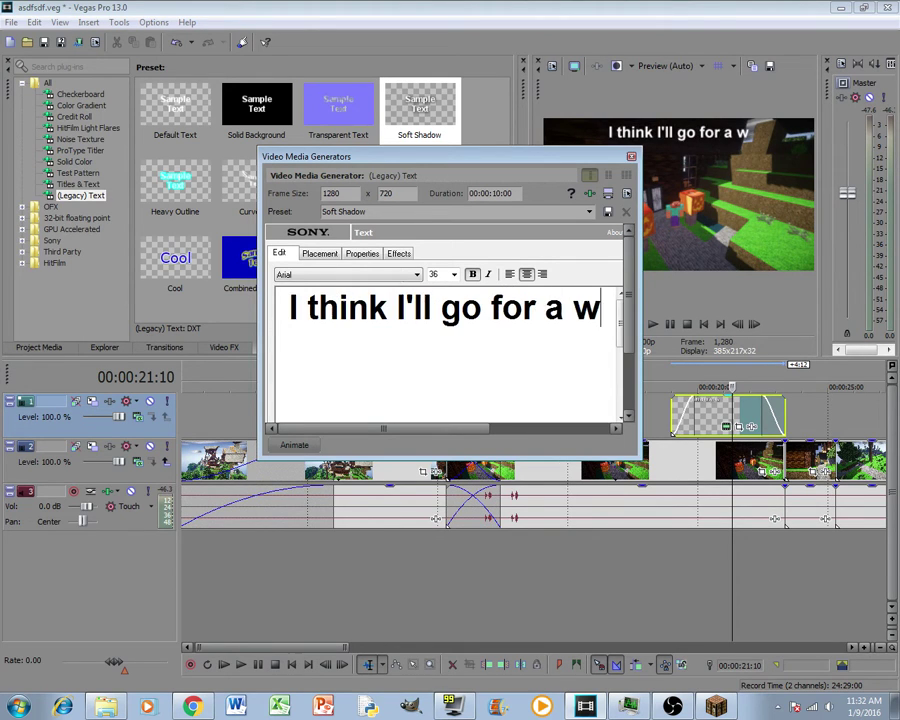
pyautogui.click(631, 158)
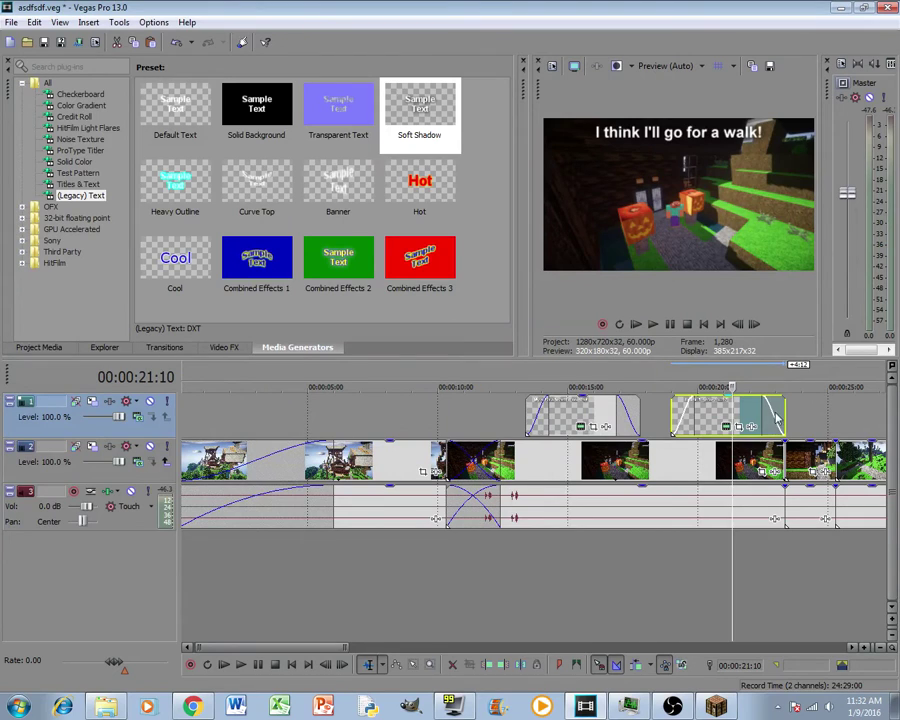
# Step: Trim one second off the end of the walk caption and play back that part of the sequence
pyautogui.moveTo(785, 413); pyautogui.dragTo(759, 412)
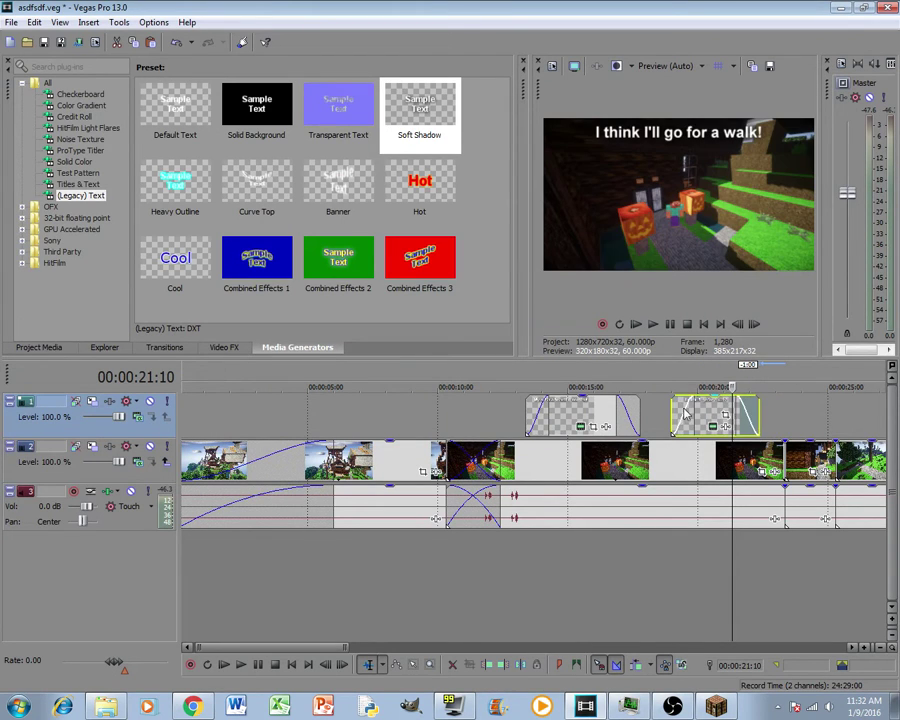
pyautogui.click(653, 406)
pyautogui.click(653, 324)
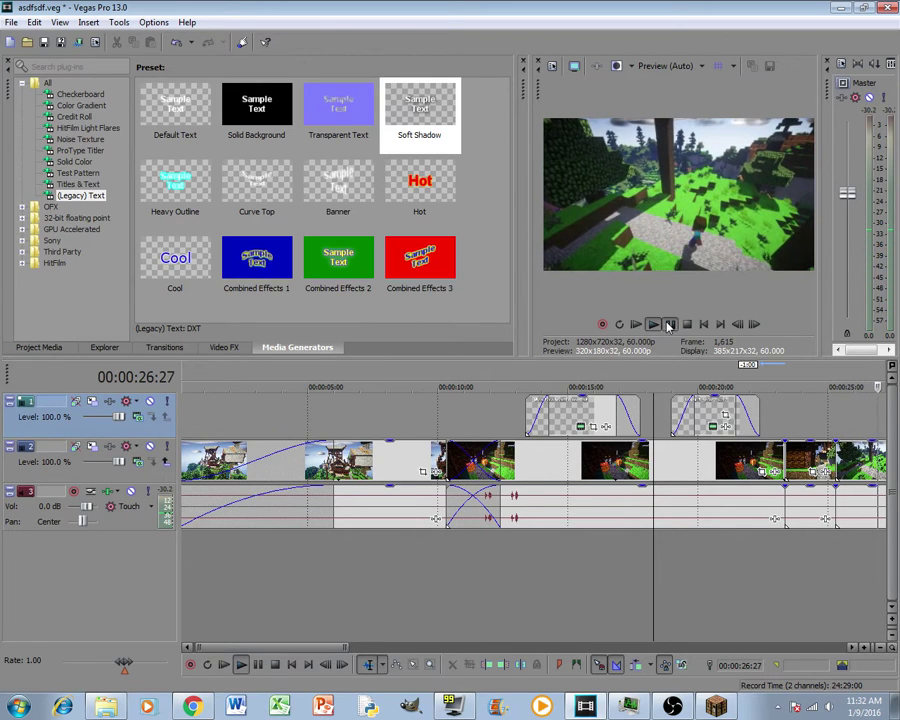
pyautogui.click(669, 325)
# Step: Paste another caption over the last gameplay clip at 00:00:53:13 as a new copy of the source media
pyautogui.scroll(-3, 725, 435)
pyautogui.click(737, 418)
pyautogui.scroll(2, 738, 419)
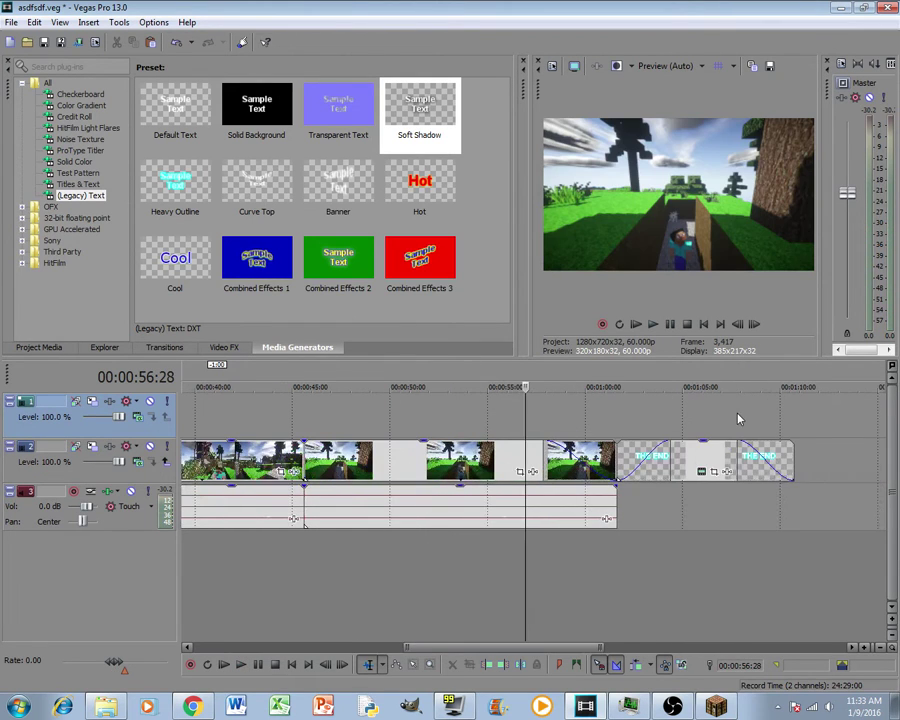
pyautogui.click(458, 417)
pyautogui.hotkey('ctrl', 'v')
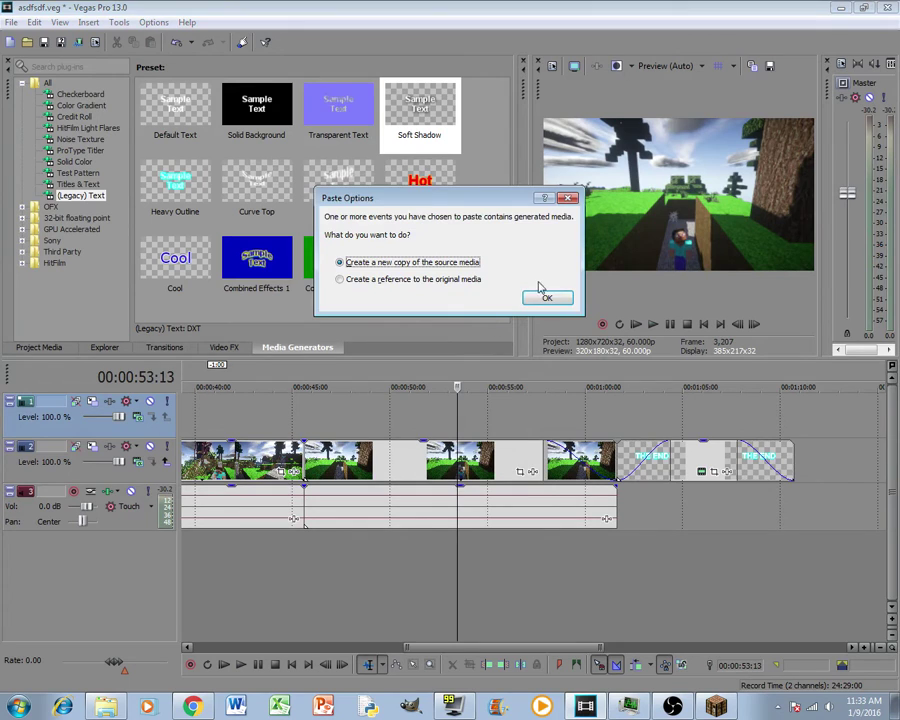
pyautogui.click(538, 294)
# Step: Replace the text of the caption over the last gameplay clip with "I think I'll go jump off a cliff,"
pyautogui.click(491, 427)
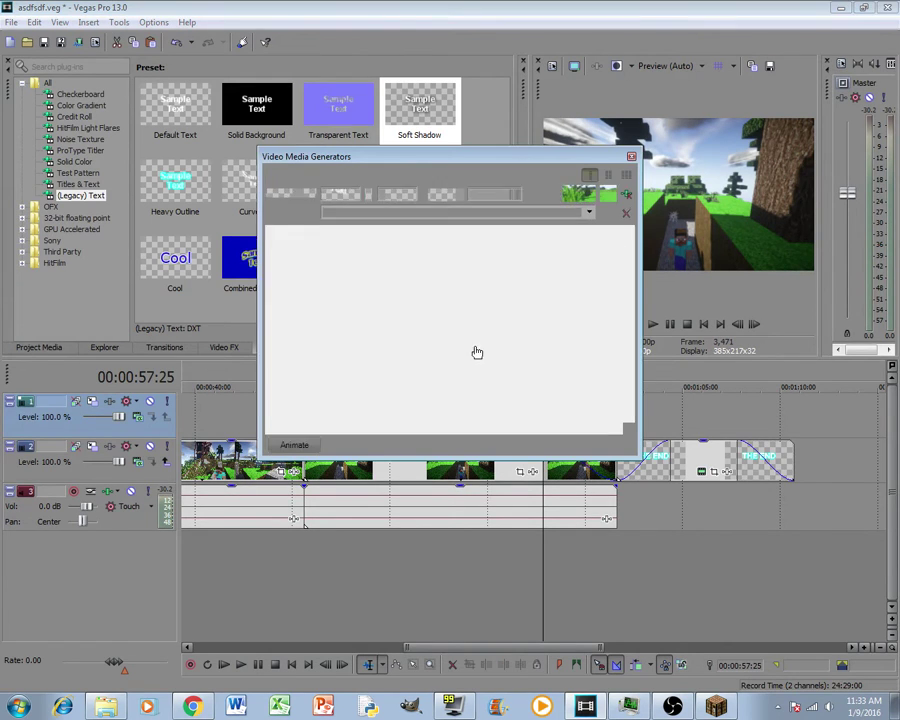
pyautogui.tripleClick(533, 316)
pyautogui.write("I think I'll go")
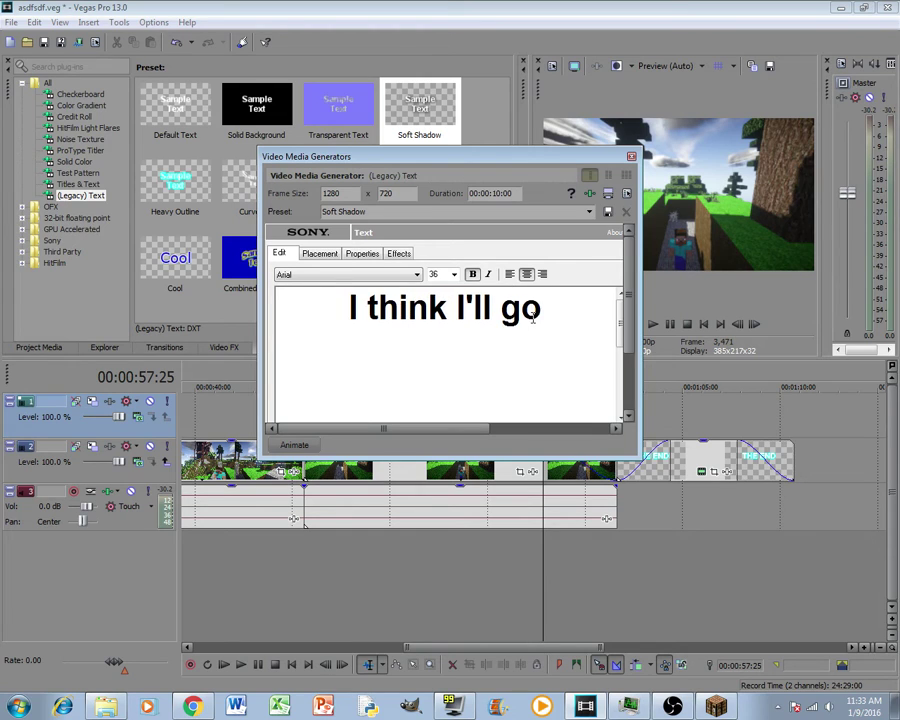
pyautogui.click(631, 156)
pyautogui.click(491, 418)
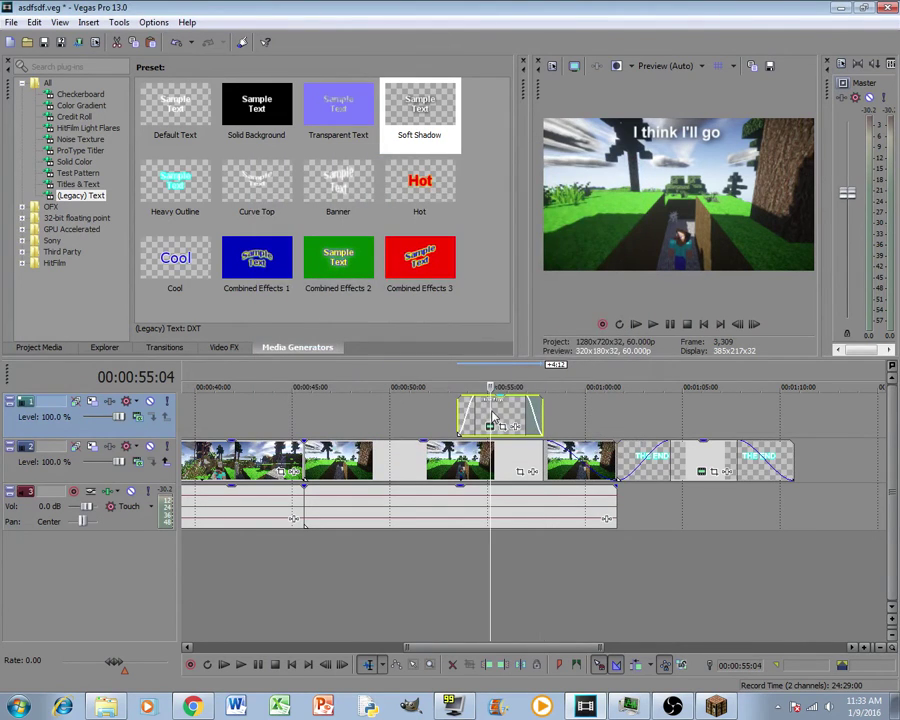
pyautogui.click(490, 428)
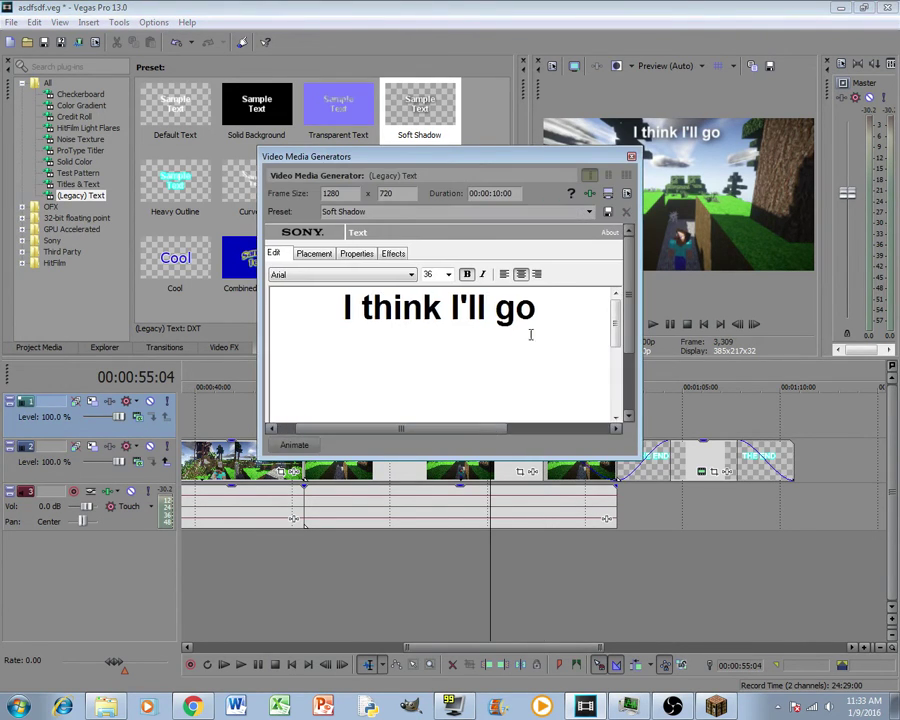
pyautogui.write('ju')
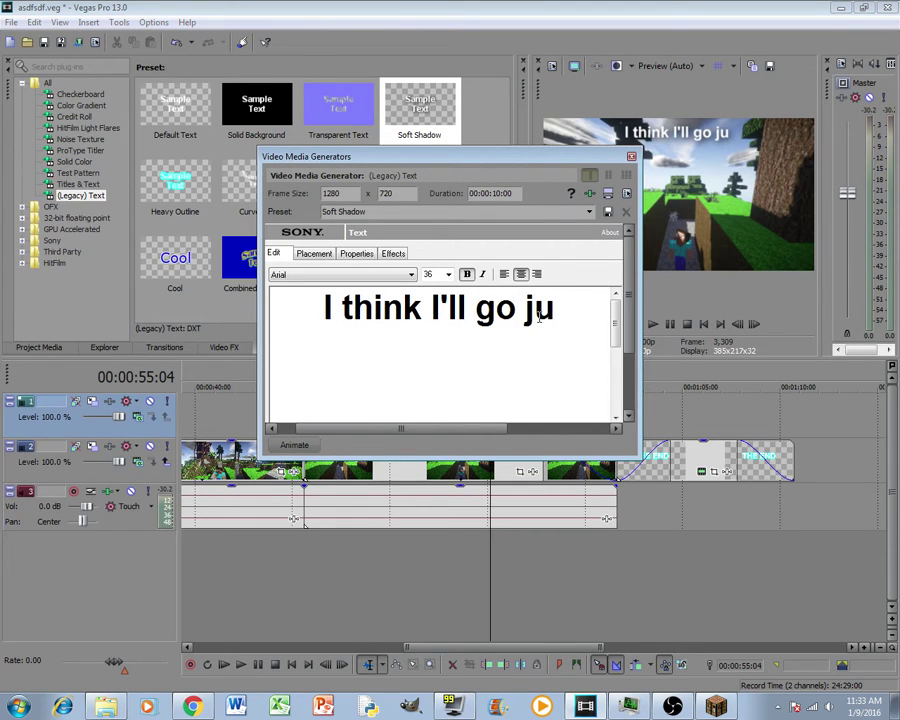
pyautogui.write(',p')
pyautogui.press('BackSpace')
pyautogui.press('BackSpace')
pyautogui.write('mp ')
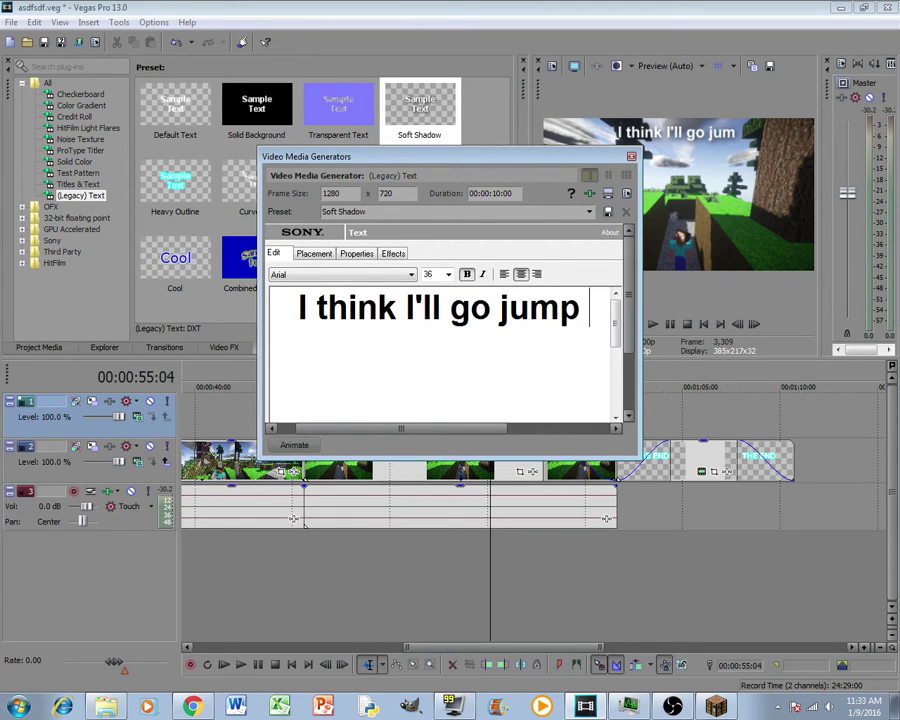
pyautogui.write('off a cliff,')
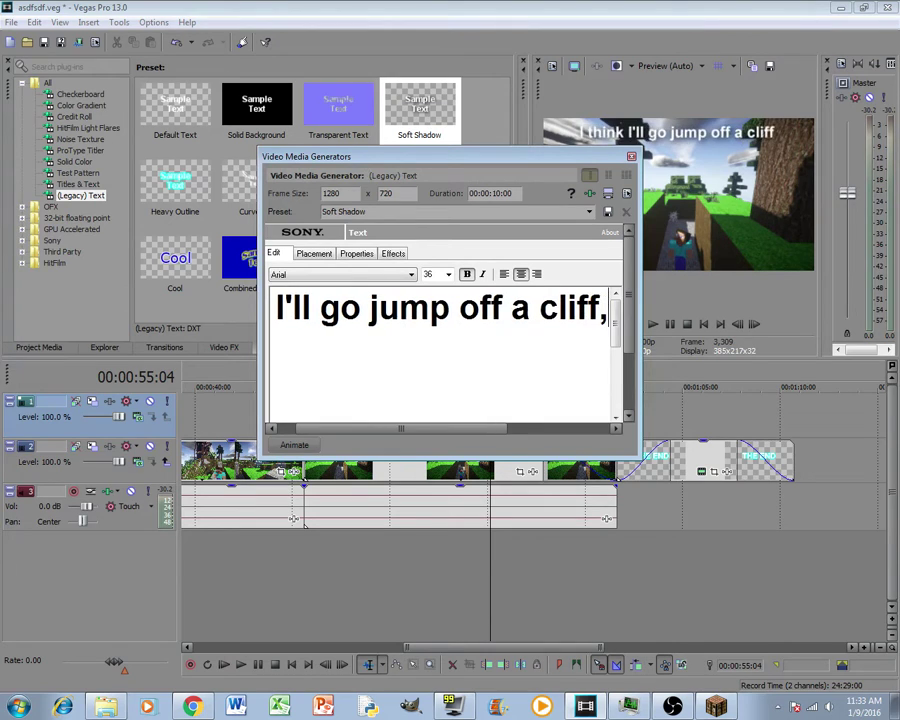
# Step: Add the second line "because I'm in creative, I won't die!" to the cliff caption and close its text editor
pyautogui.press('Return')
pyautogui.write('becuase')
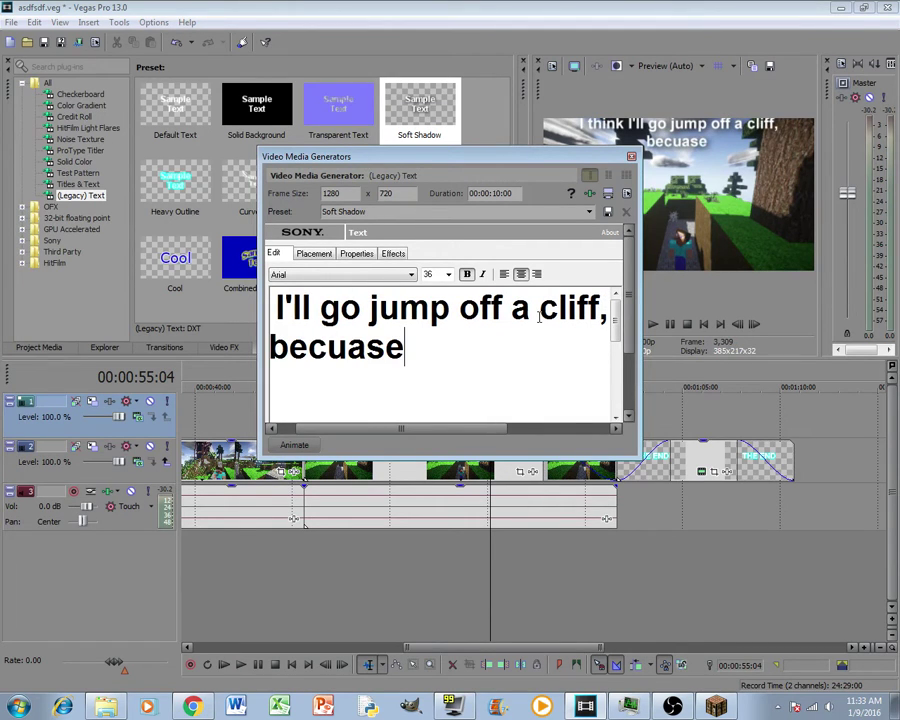
pyautogui.press('BackSpace')
pyautogui.press('BackSpace')
pyautogui.press('BackSpace')
pyautogui.press('BackSpace')
pyautogui.write('aus')
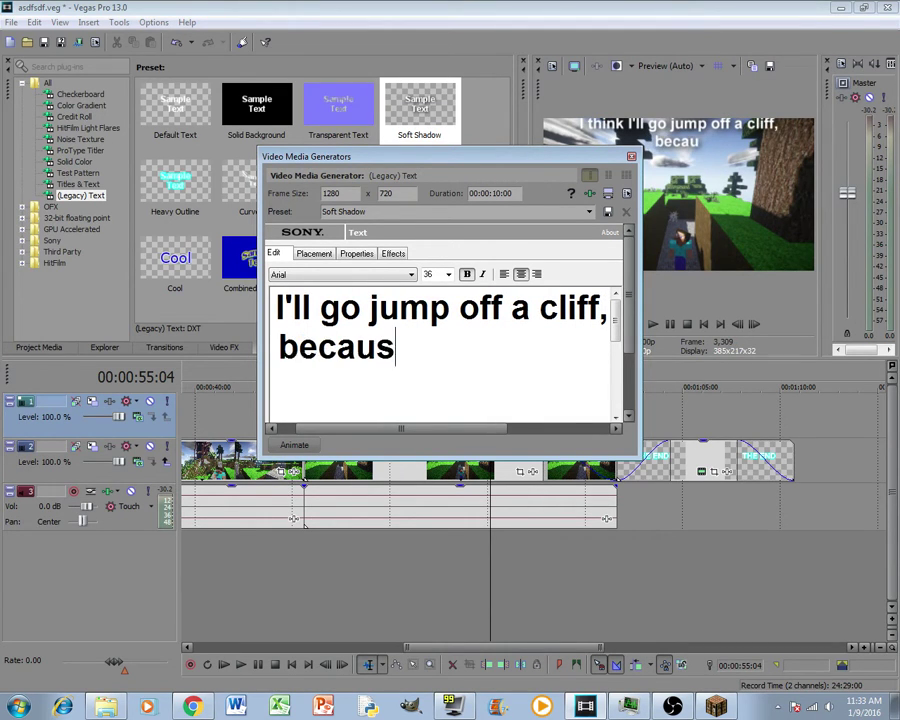
pyautogui.write("e I'm i")
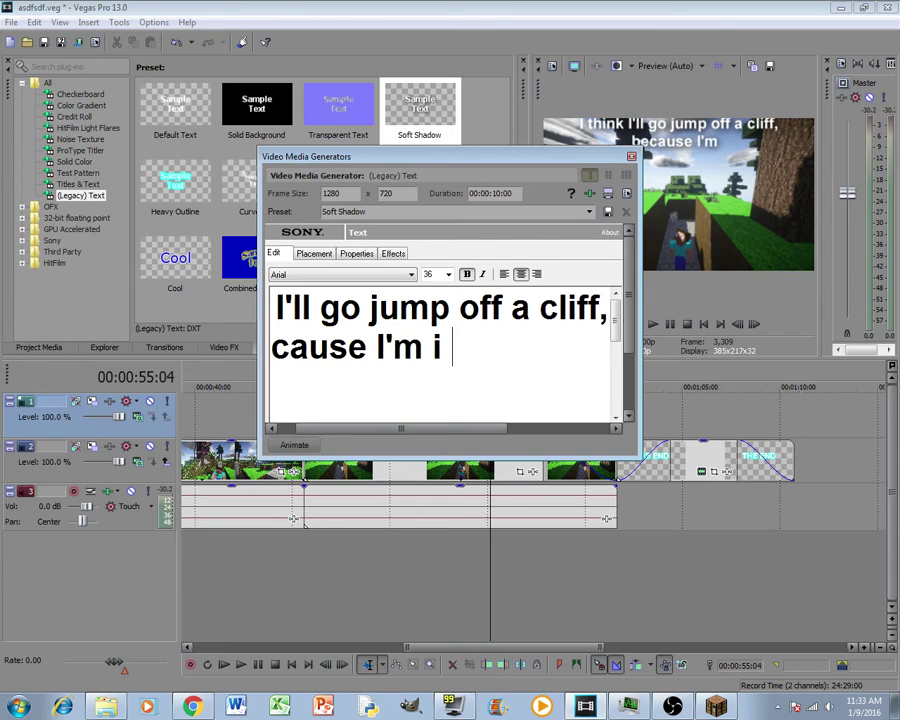
pyautogui.write('n creative, I')
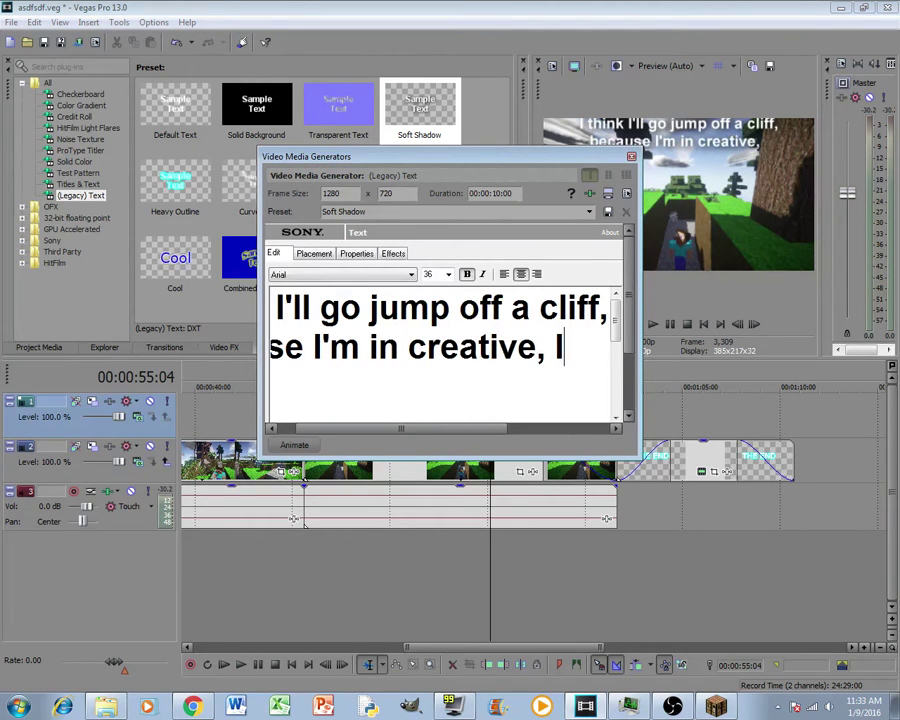
pyautogui.write(" won't die!")
pyautogui.press('Return')
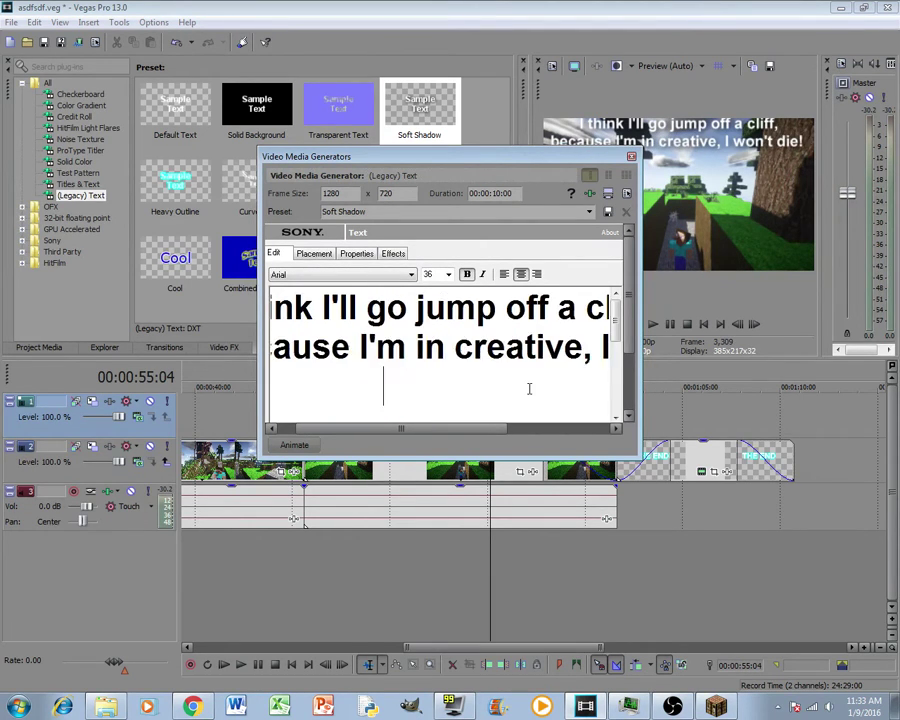
pyautogui.press('BackSpace')
pyautogui.click(631, 156)
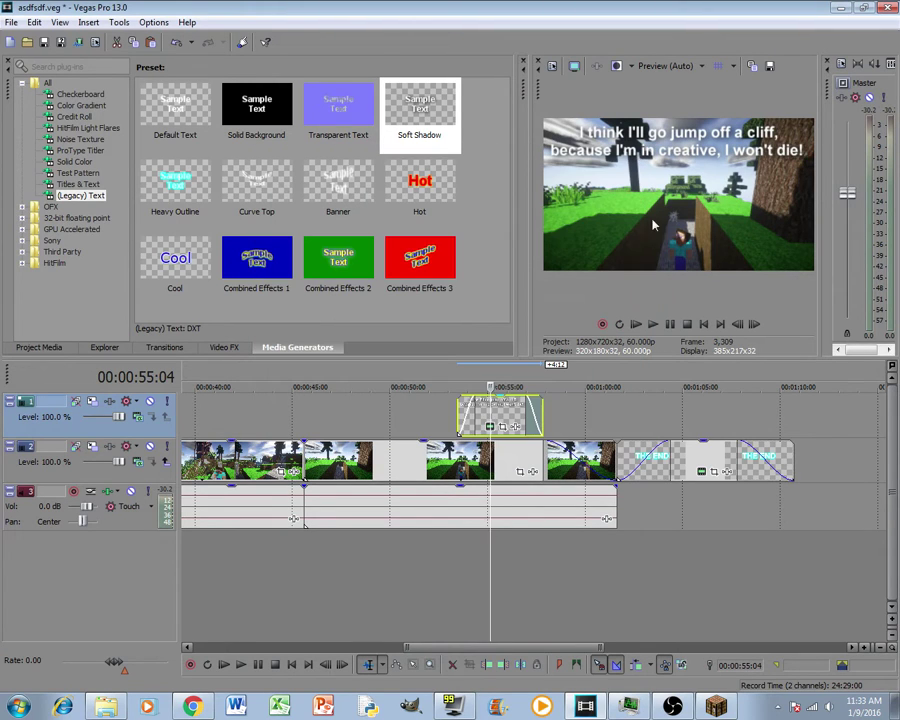
# Step: Extend the end of the cliff caption by 1:11 and play it back from just before its start
pyautogui.click(441, 406)
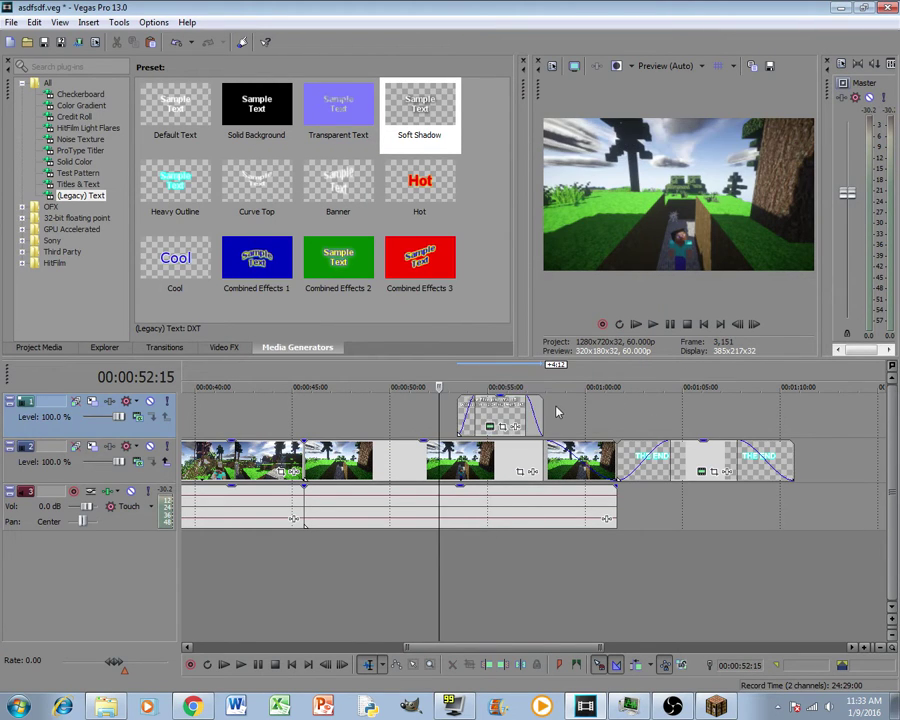
pyautogui.moveTo(543, 412); pyautogui.dragTo(570, 412)
pyautogui.click(652, 324)
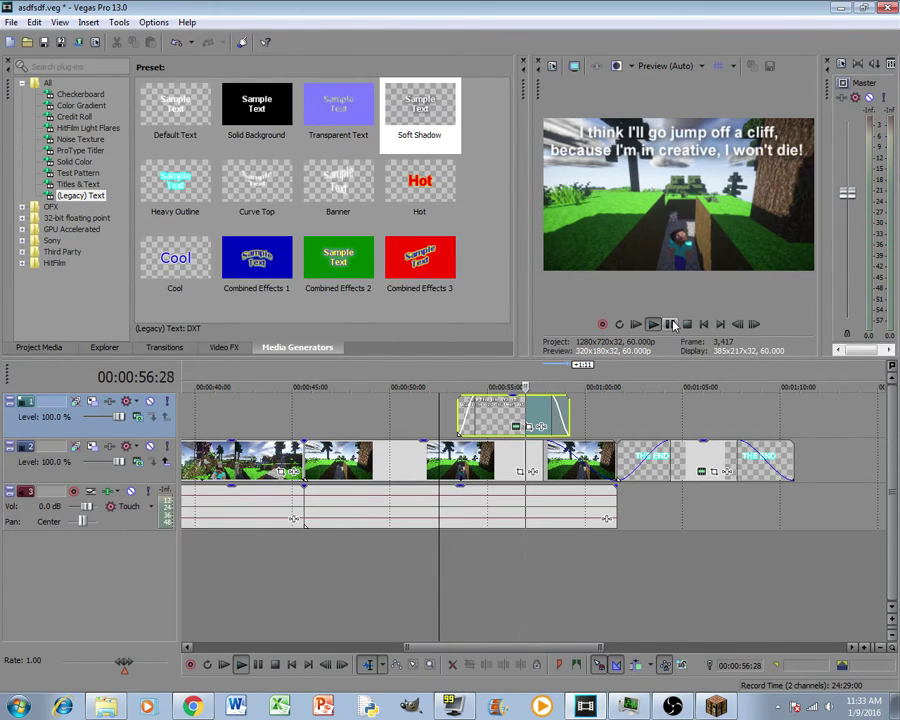
pyautogui.click(670, 324)
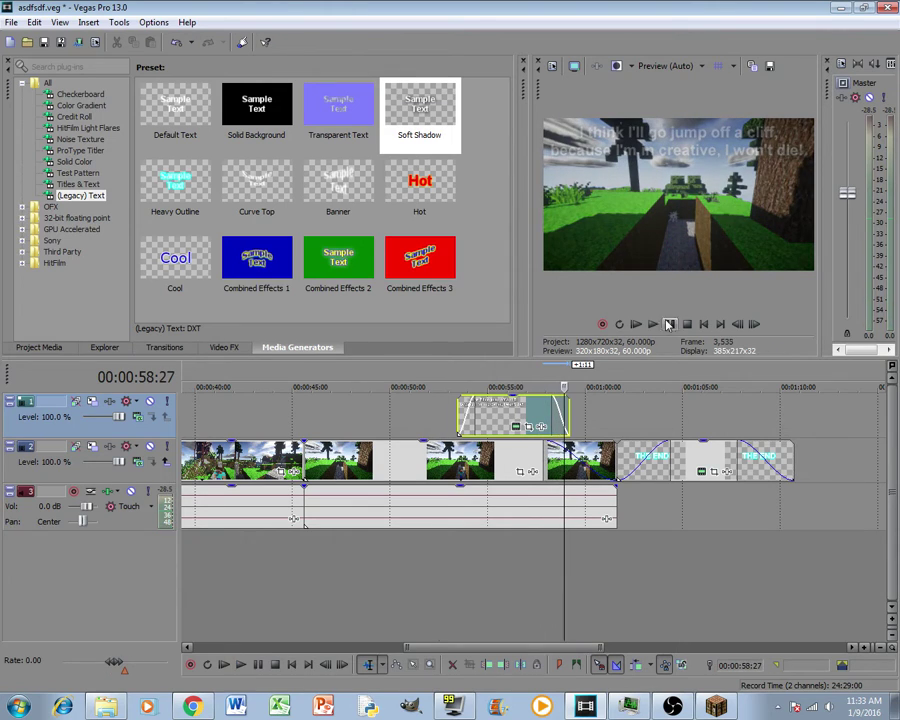
# Step: Move the cliff caption earlier twice, by 22 frames each time, playing back its fade-out after each move
pyautogui.moveTo(531, 410); pyautogui.dragTo(516, 412)
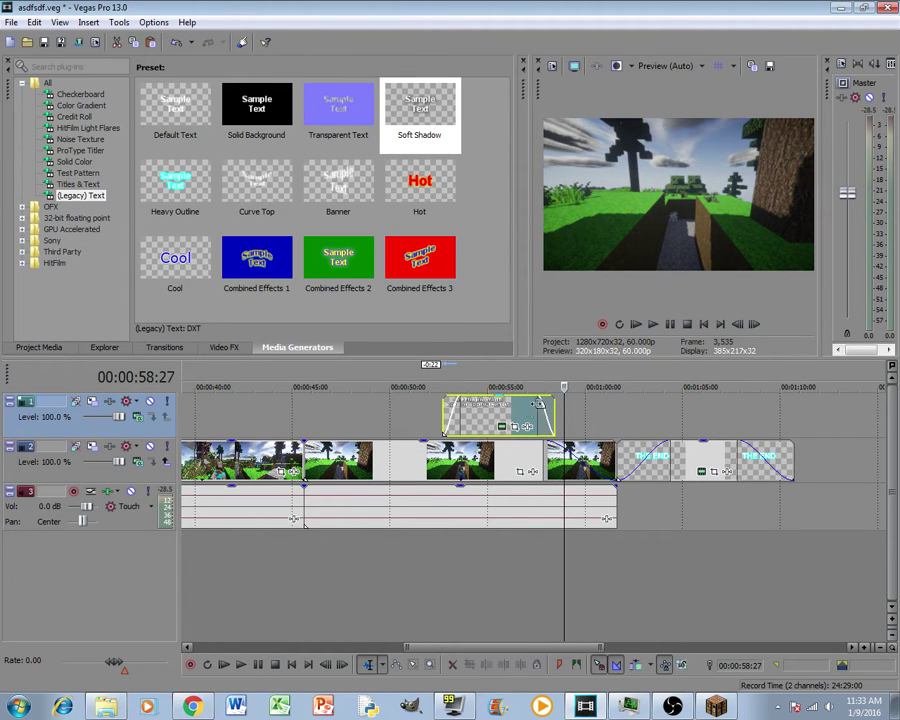
pyautogui.click(532, 401)
pyautogui.click(655, 325)
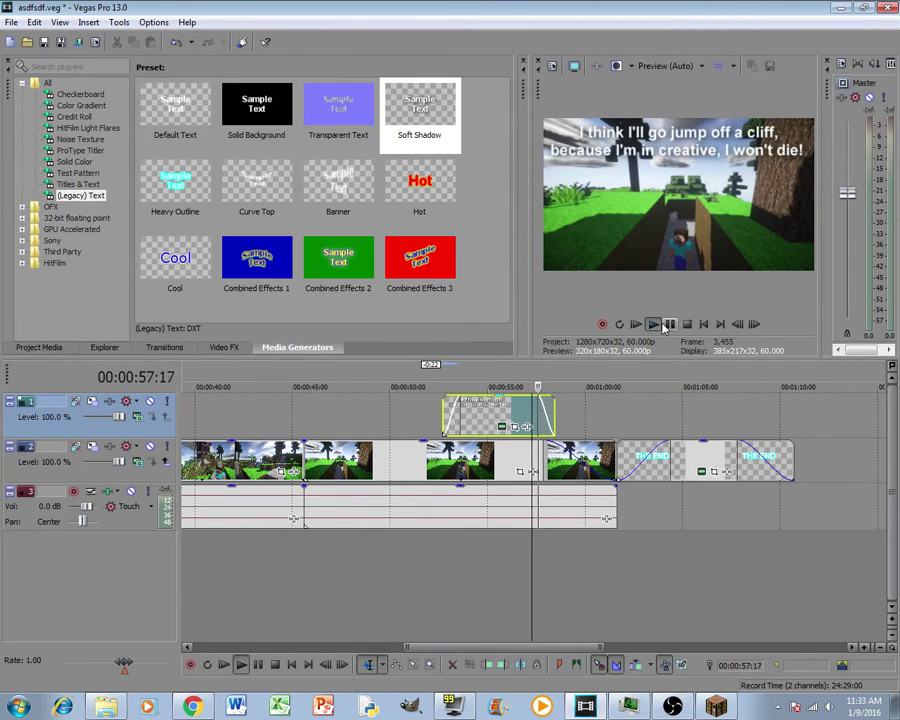
pyautogui.press('Return')
pyautogui.moveTo(512, 416); pyautogui.dragTo(497, 412)
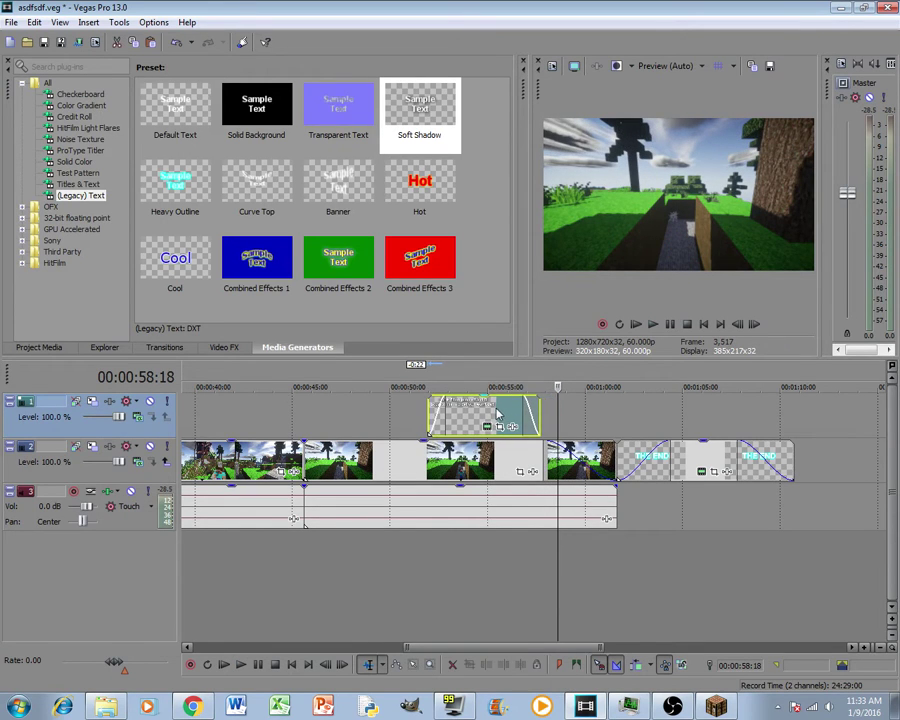
pyautogui.click(512, 400)
pyautogui.click(655, 326)
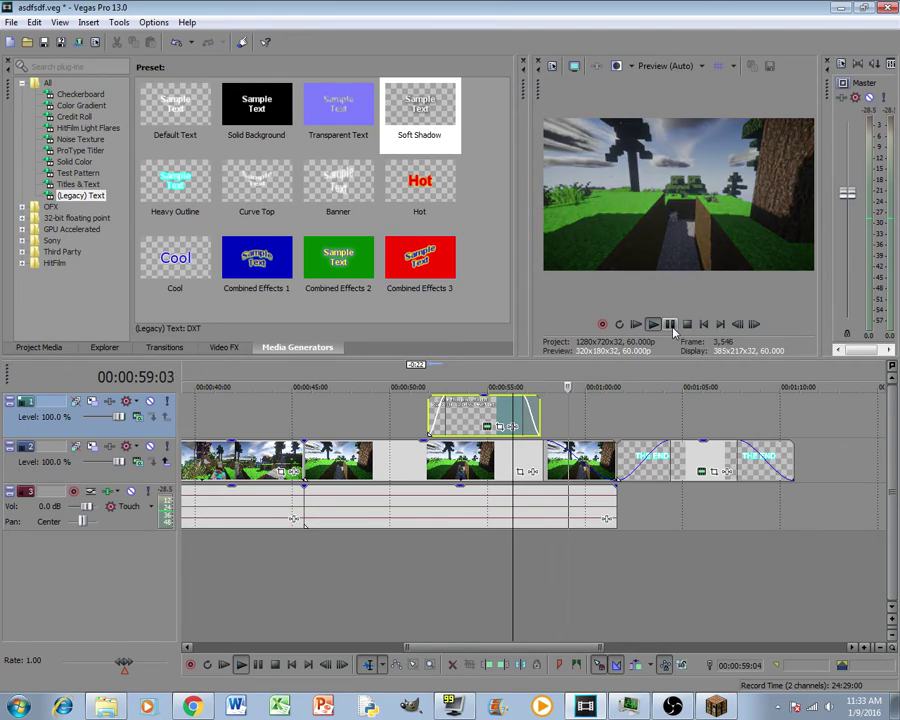
pyautogui.press('Return')
pyautogui.scroll(-2, 458, 420)
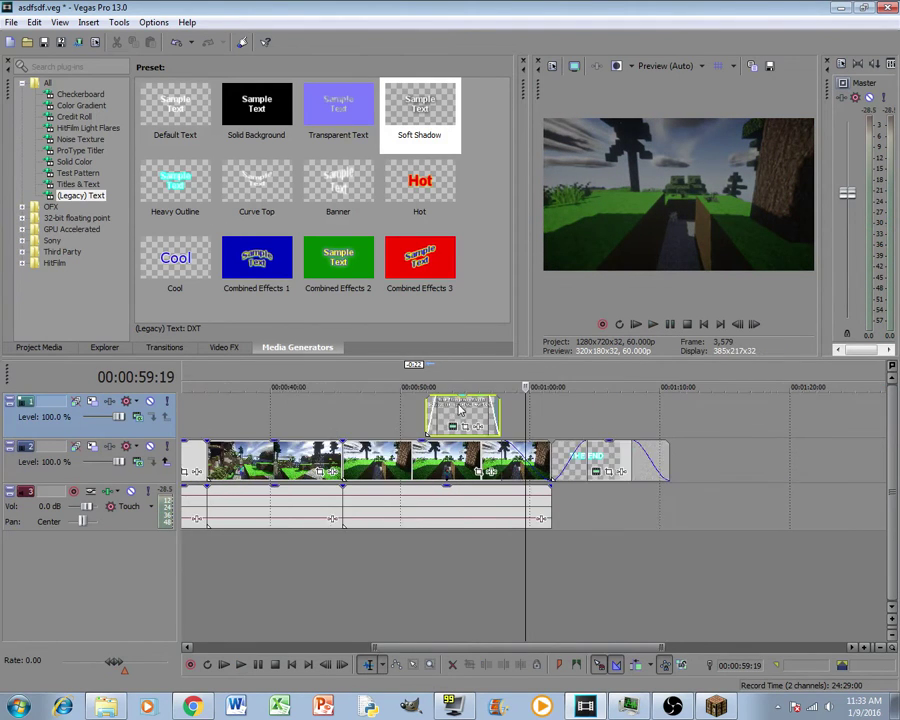
pyautogui.scroll(-2, 430, 418)
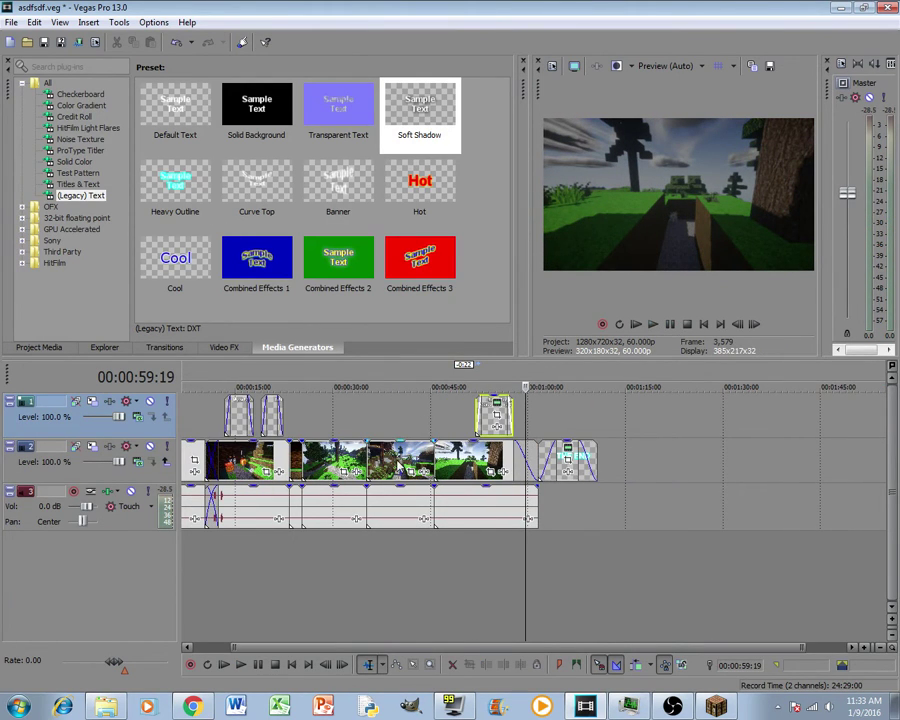
# Step: Insert two empty audio tracks below the existing tracks in the timeline
pyautogui.rightClick(284, 546)
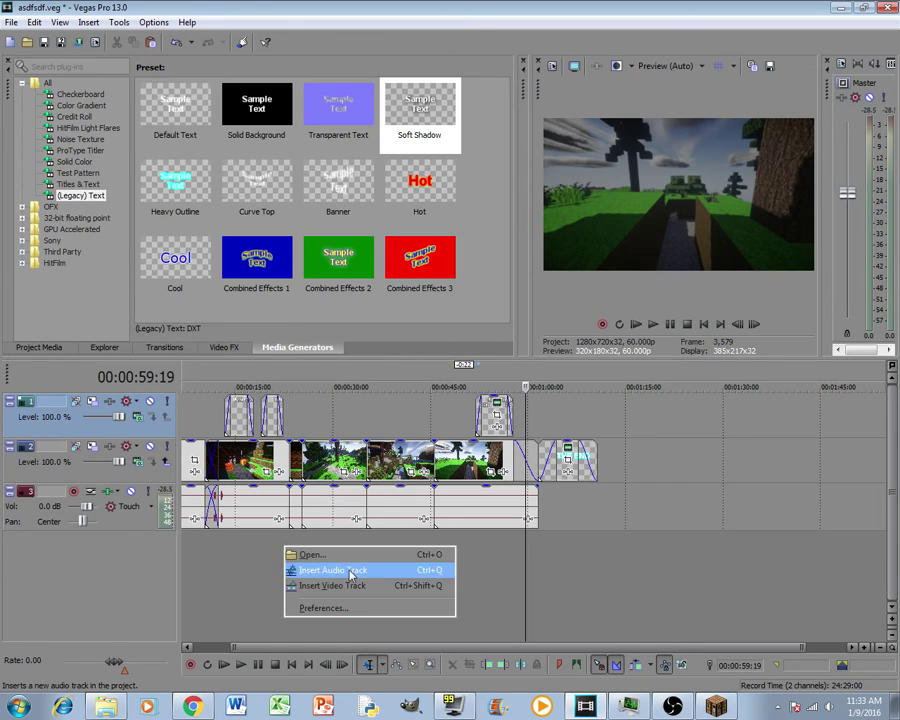
pyautogui.click(345, 572)
pyautogui.rightClick(288, 586)
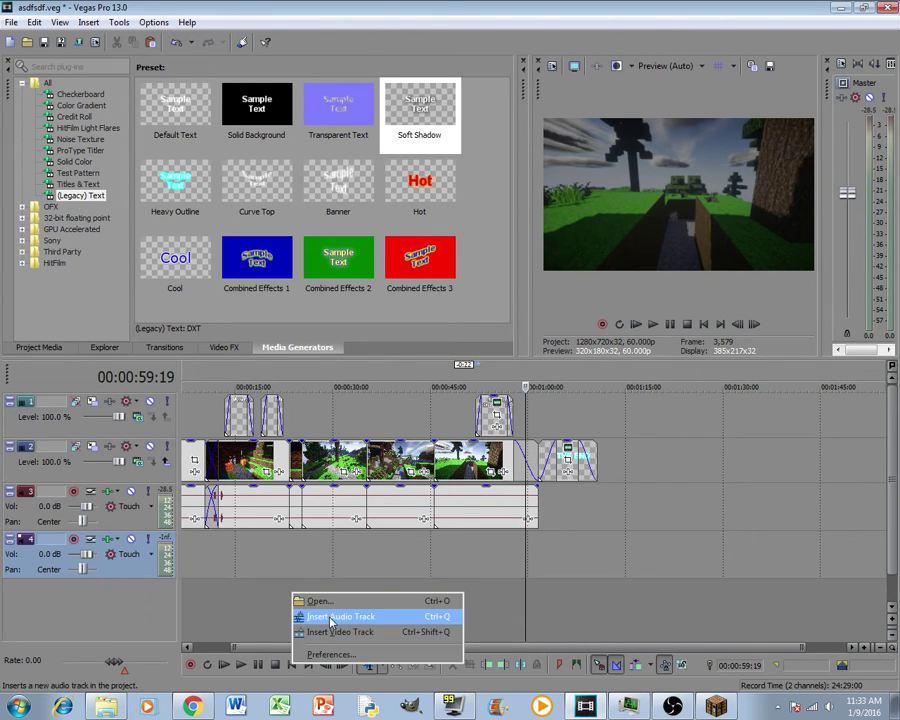
pyautogui.click(330, 612)
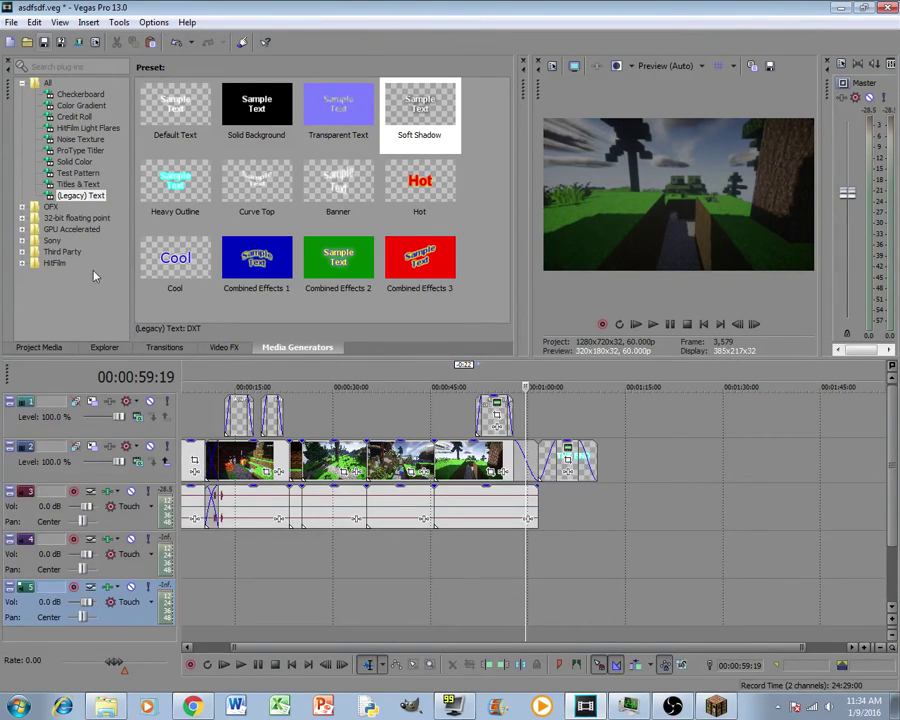
# Step: Import z-creative3.mp3 from the mp3s folder of the Minecraft Soundtrack into the project media
pyautogui.click(38, 347)
pyautogui.click(22, 66)
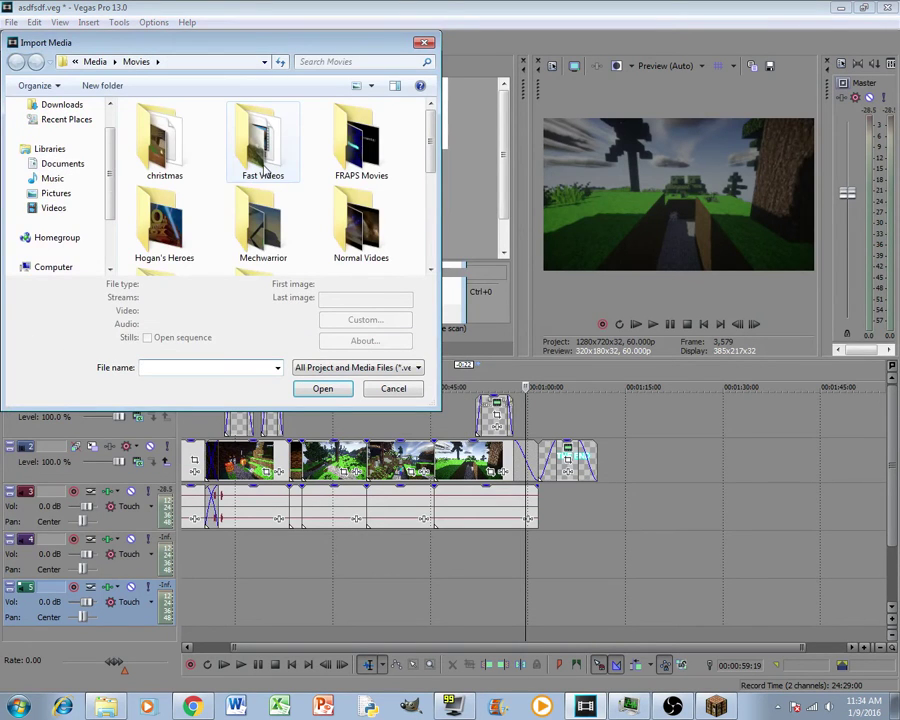
pyautogui.moveTo(113, 160); pyautogui.dragTo(113, 196)
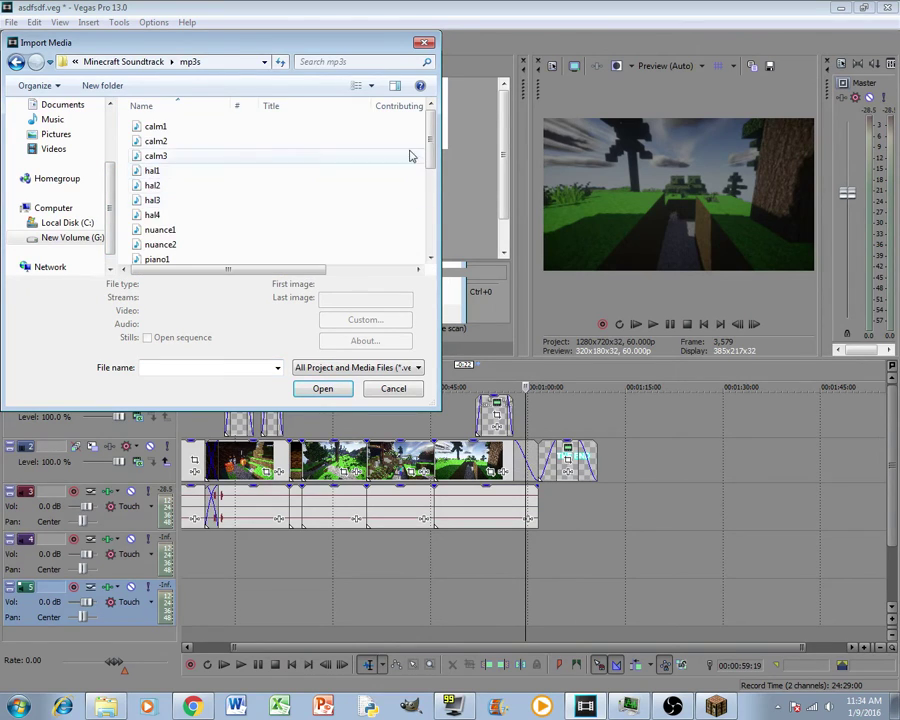
pyautogui.scroll(-5, 390, 185)
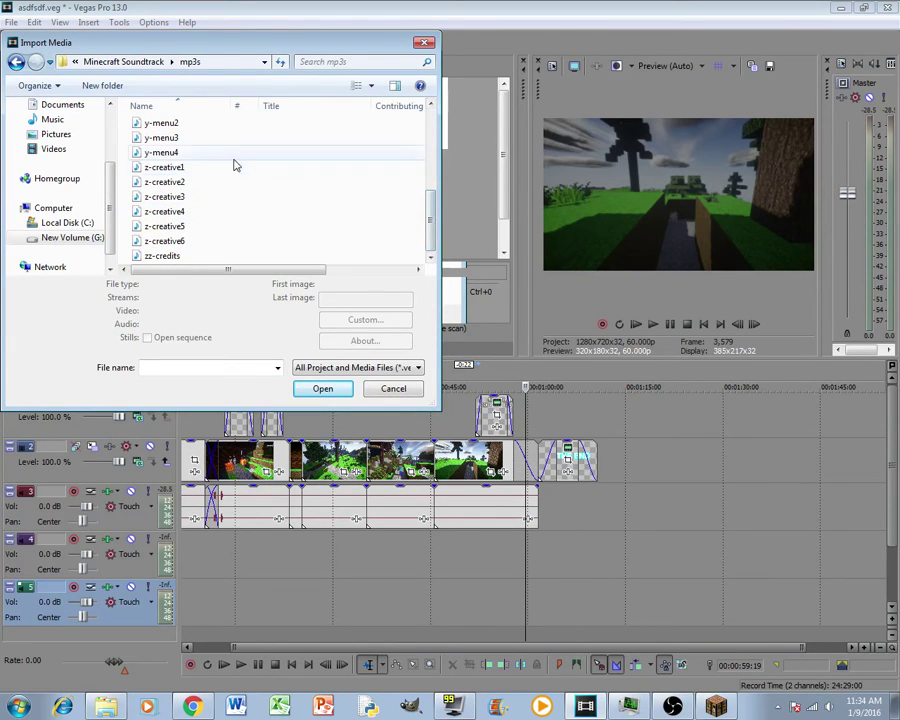
pyautogui.doubleClick(195, 198)
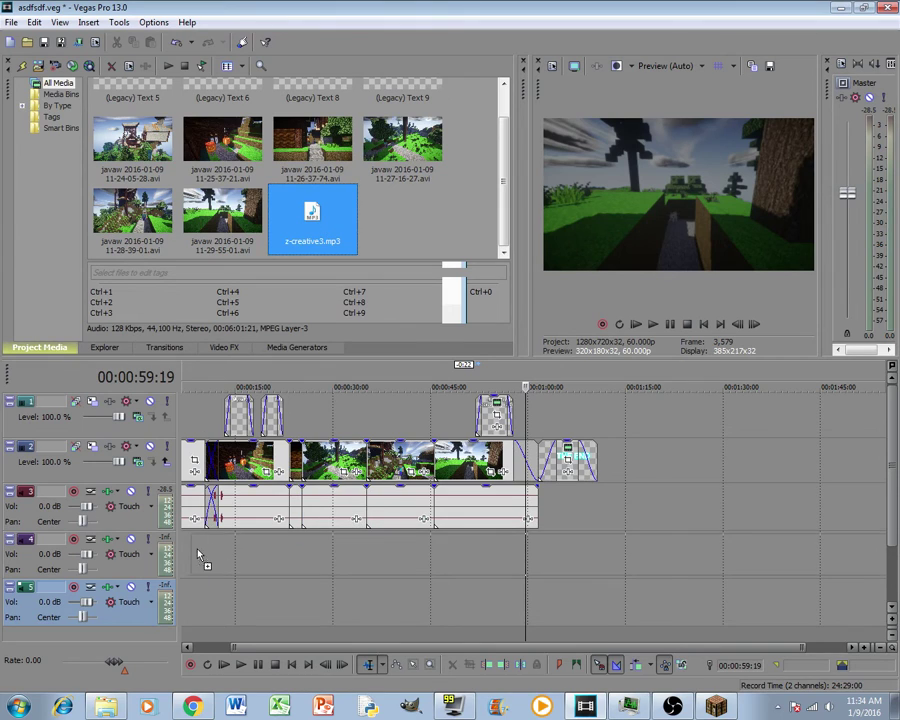
# Step: Place z-creative3.mp3 on audio track 4 and briefly play the sequence from about the 31-second mark
pyautogui.moveTo(197, 553); pyautogui.dragTo(181, 543)
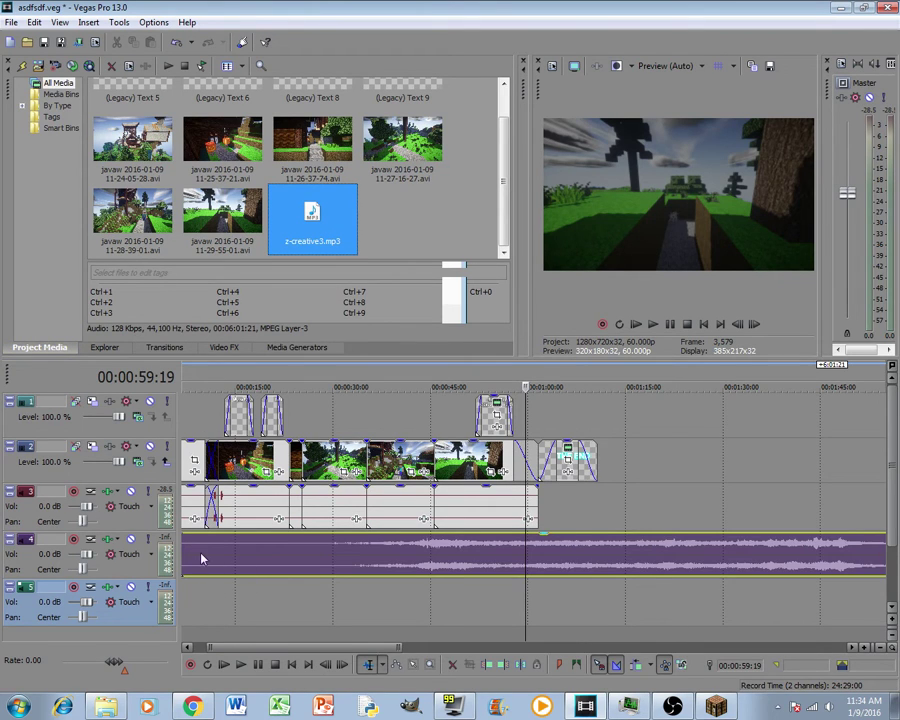
pyautogui.click(336, 552)
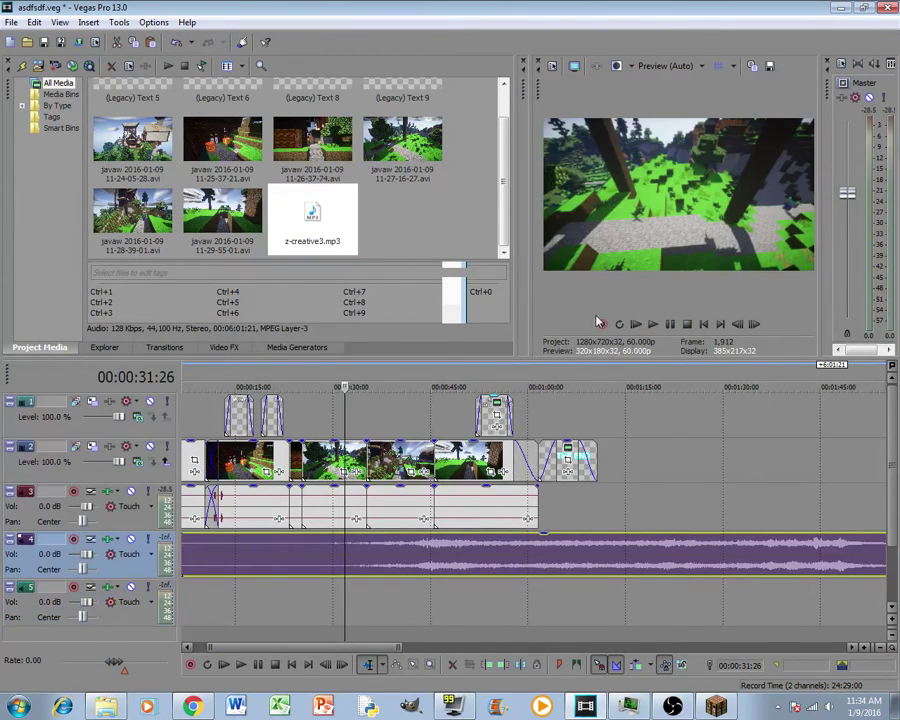
pyautogui.click(652, 324)
pyautogui.click(671, 325)
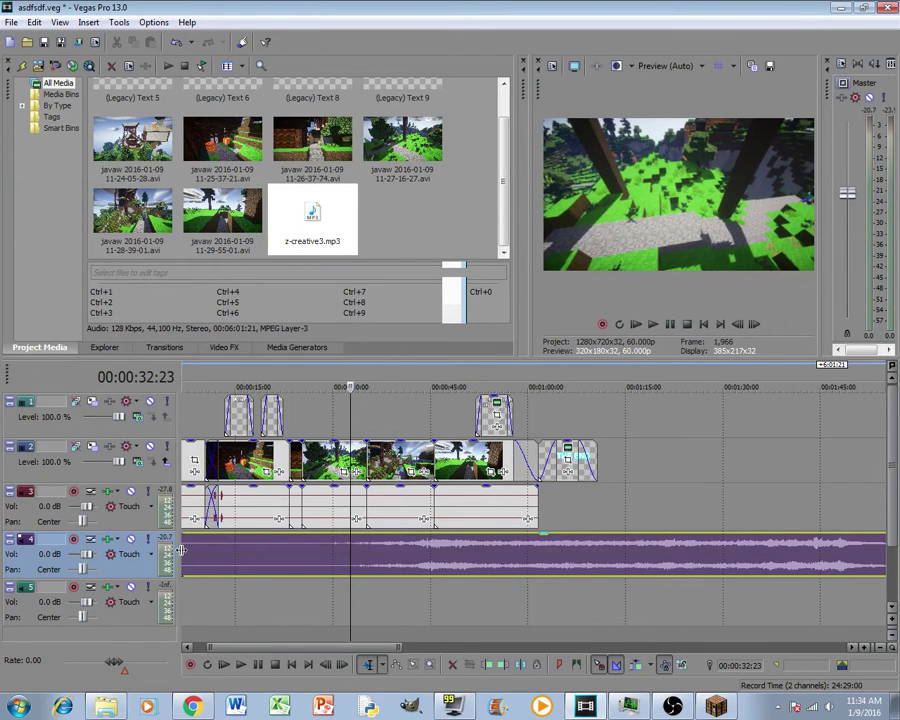
# Step: Trim the quiet opening off the music clip on track 4 and shift the clip earlier
pyautogui.moveTo(181, 550); pyautogui.dragTo(145, 556)
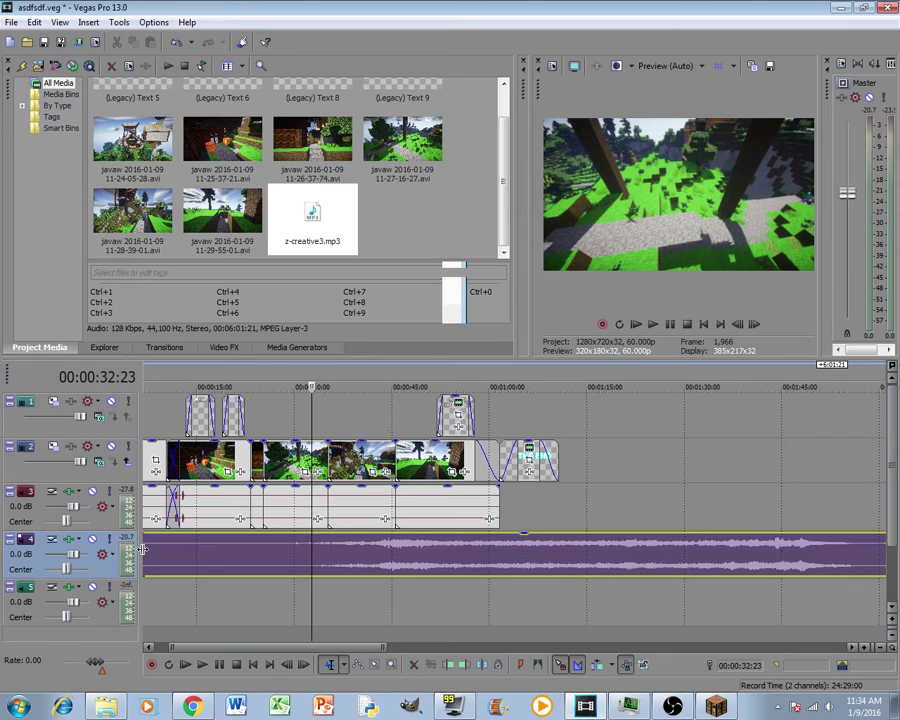
pyautogui.moveTo(145, 551)
pyautogui.mouseDown()
pyautogui.moveTo(296, 554)
pyautogui.moveTo(295, 539)
pyautogui.moveTo(381, 564)
pyautogui.mouseUp()
pyautogui.moveTo(475, 567); pyautogui.dragTo(340, 567)
# Step: Align the trimmed music with the start of the timeline, with a fade-in about 13 seconds long, and play its opening
pyautogui.moveTo(280, 648); pyautogui.dragTo(264, 648)
pyautogui.moveTo(309, 572); pyautogui.dragTo(255, 558)
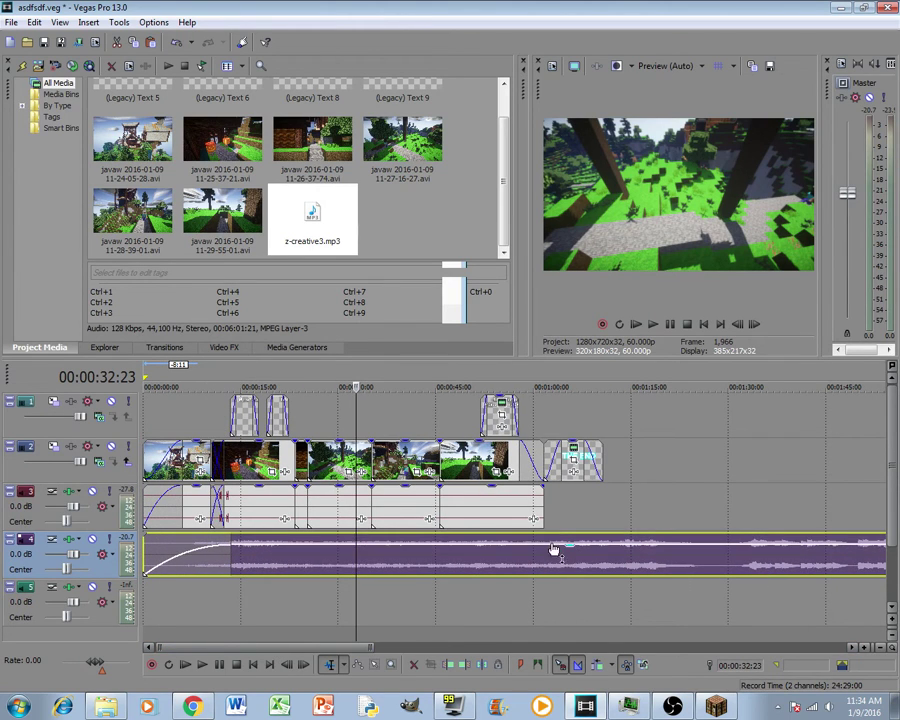
pyautogui.click(636, 322)
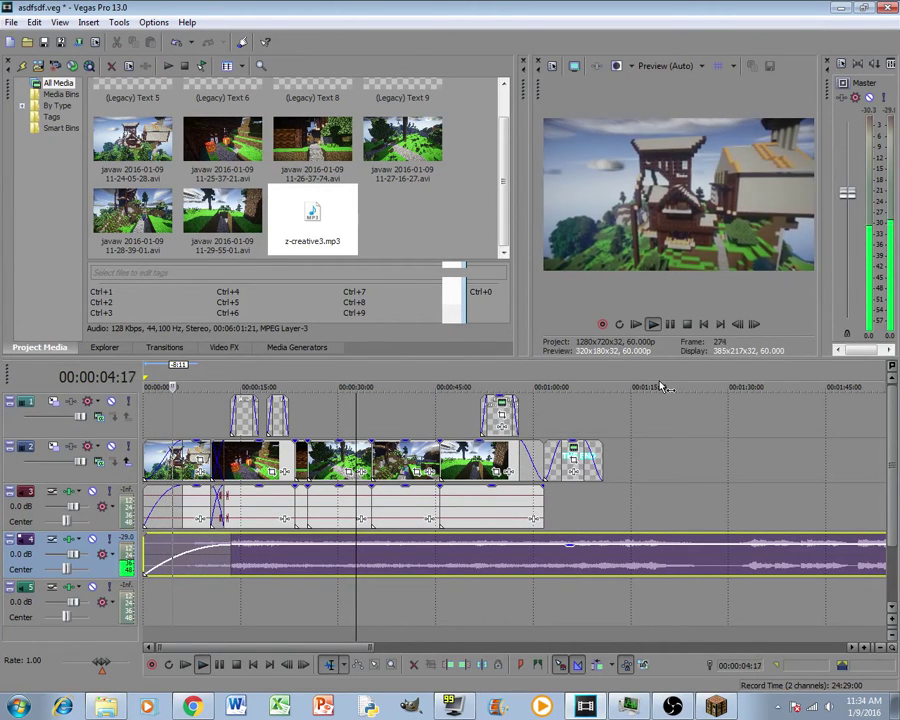
pyautogui.press('Return')
# Step: Shorten the music clip to end with the THE END title and give it a fade-out about 12 seconds long
pyautogui.scroll(-5, 675, 479)
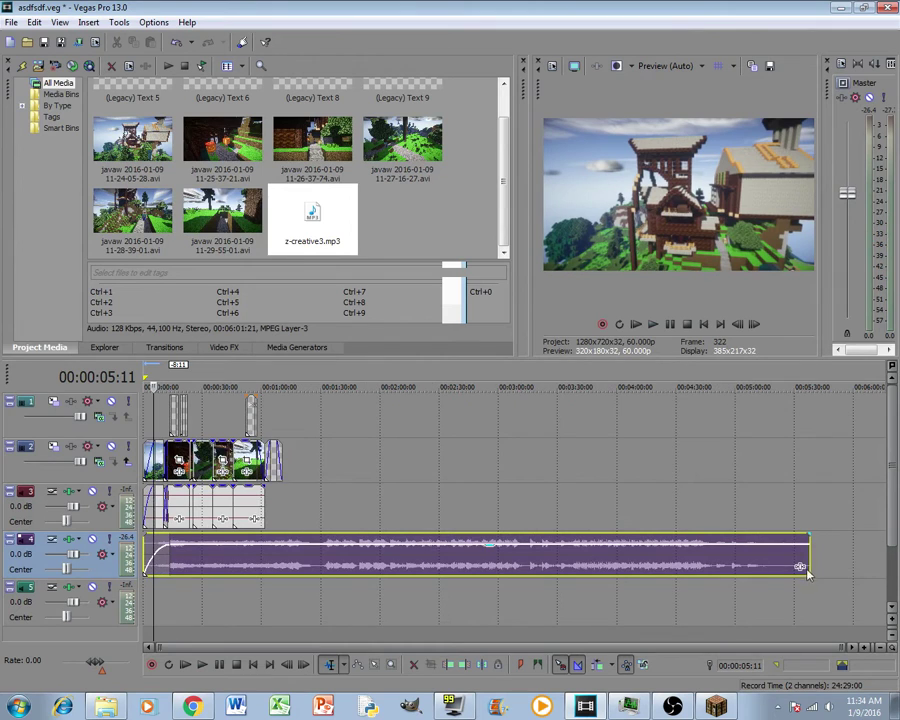
pyautogui.moveTo(807, 544); pyautogui.dragTo(283, 546)
pyautogui.scroll(3, 310, 560)
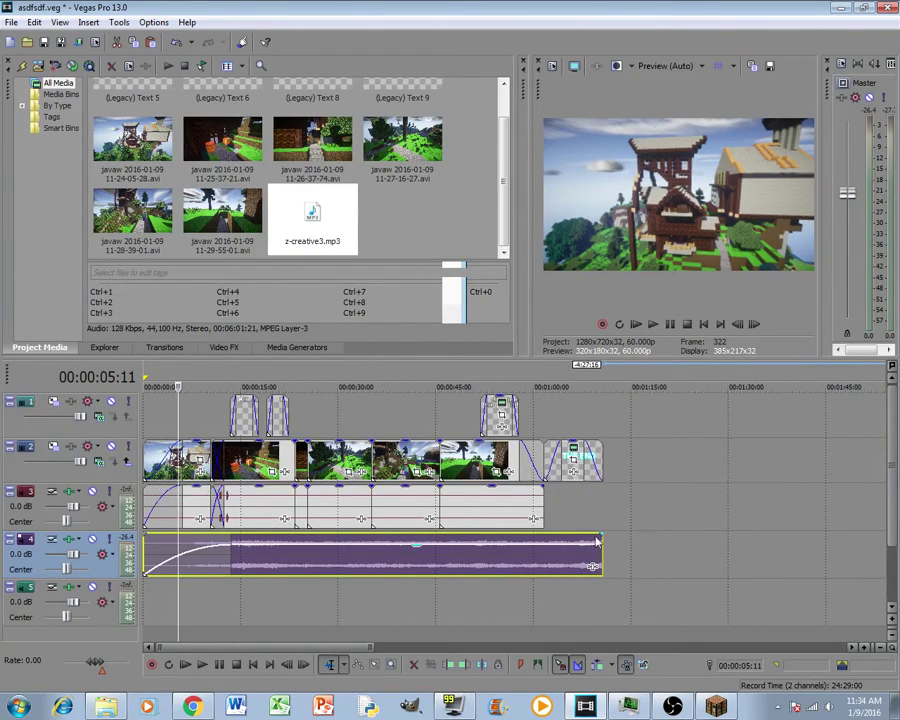
pyautogui.moveTo(604, 543); pyautogui.dragTo(525, 544)
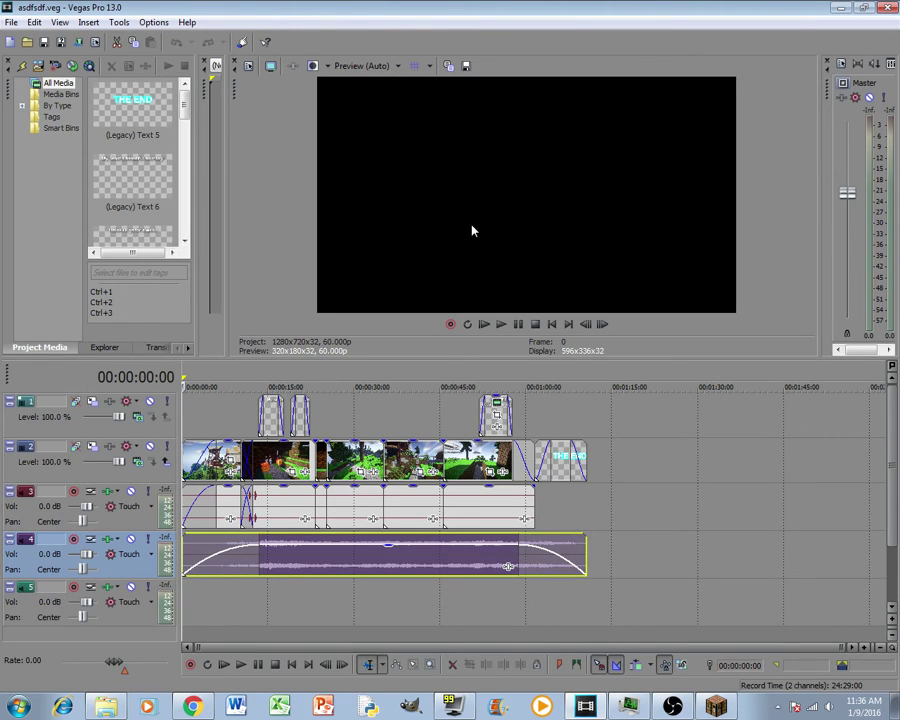
# Step: Play the whole sequence with its music from the start, and stop playback after the end title
pyautogui.click(483, 326)
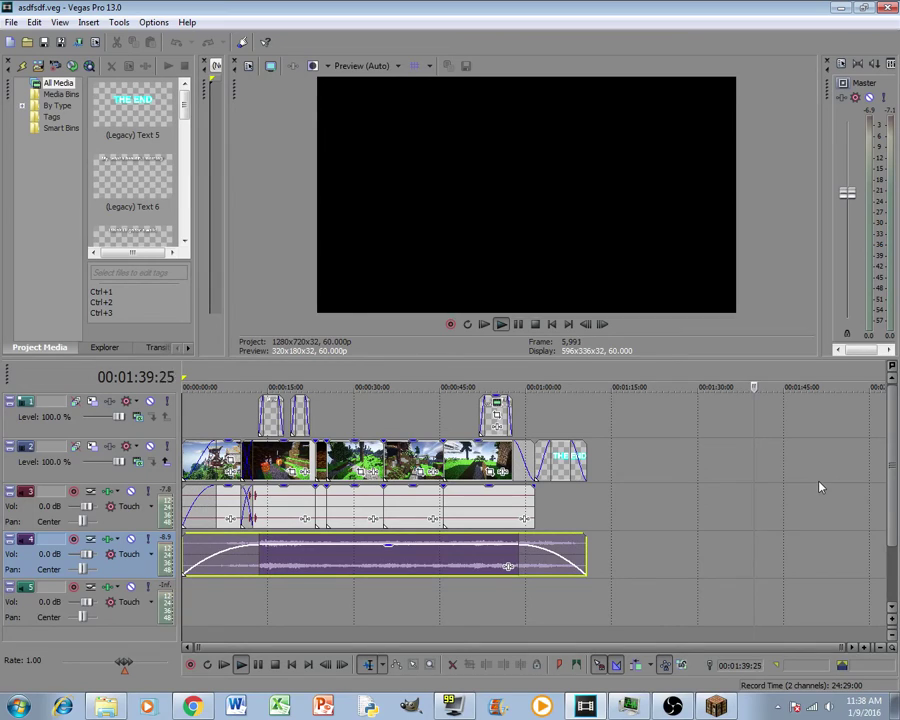
pyautogui.click(535, 323)
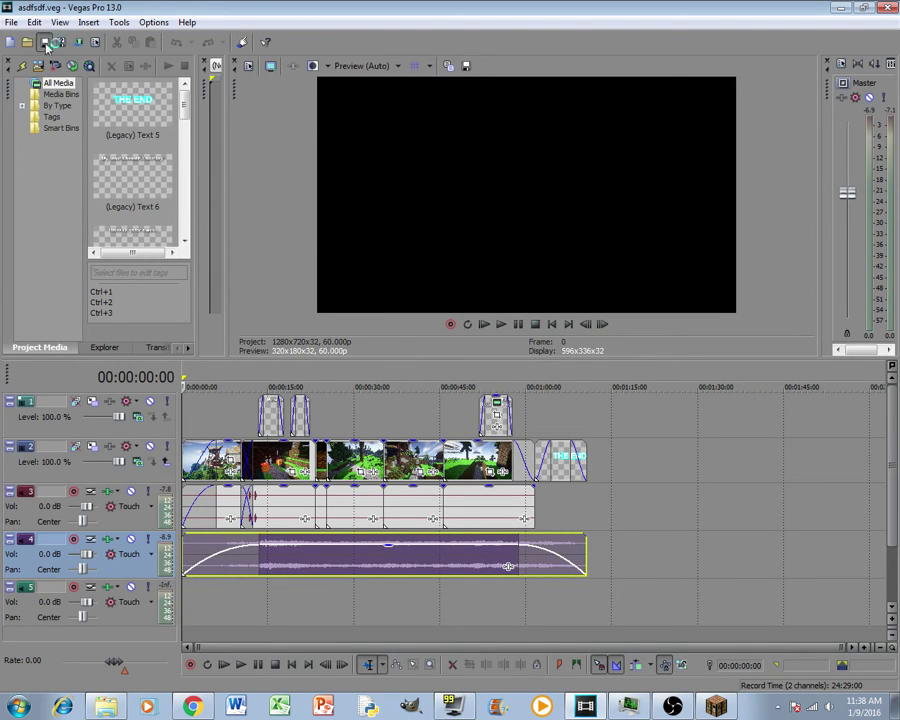
# Step: Choose the MainConcept AVC/AAC 1280x720 60fps template in the Render As settings, and cancel without rendering
pyautogui.click(10, 22)
pyautogui.click(95, 131)
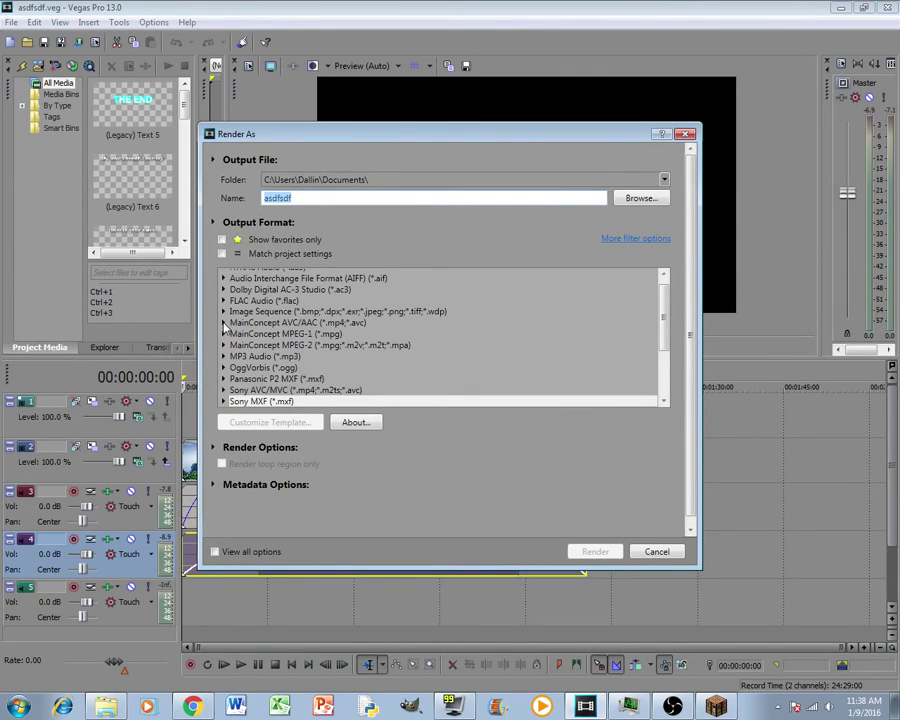
pyautogui.click(224, 323)
pyautogui.scroll(-8, 410, 364)
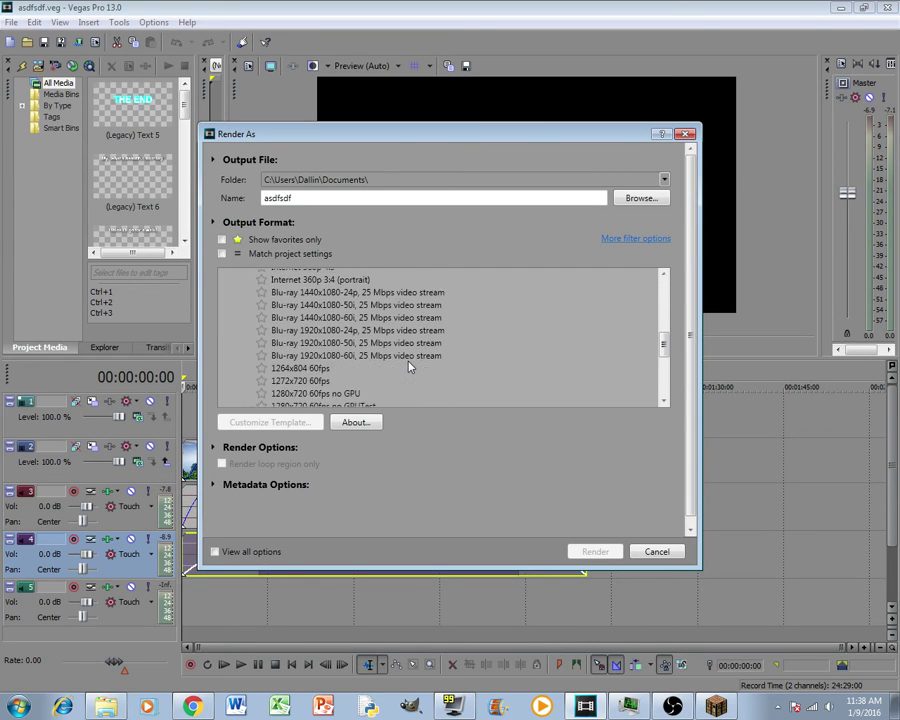
pyautogui.scroll(-3, 408, 367)
pyautogui.scroll(1, 408, 367)
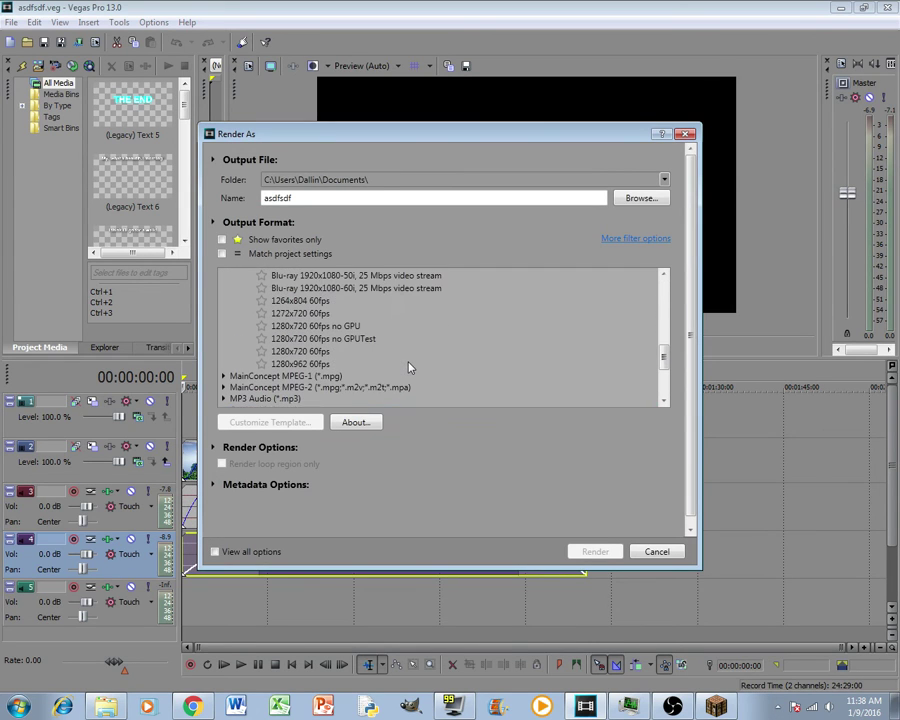
pyautogui.click(300, 353)
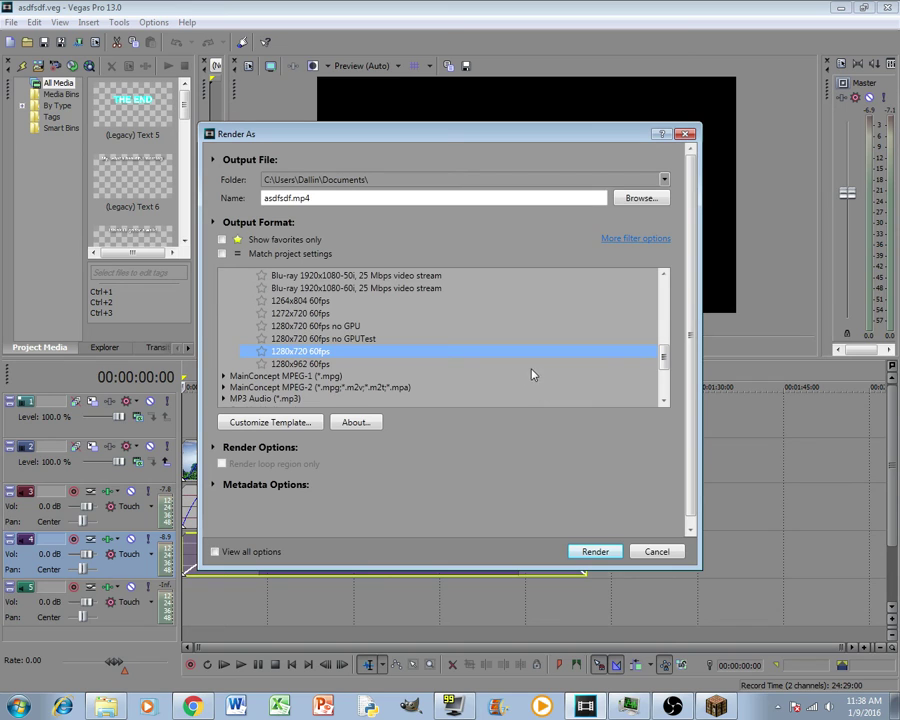
pyautogui.click(657, 551)
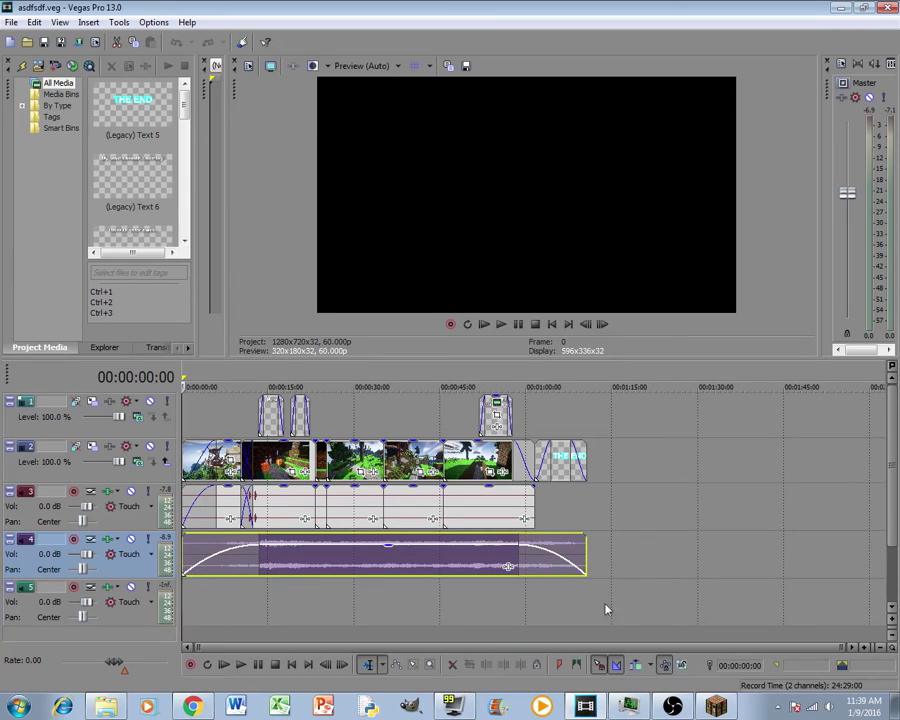
# Step: Switch to Minecraft, quit the game and close its modpack launcher
pyautogui.click(714, 702)
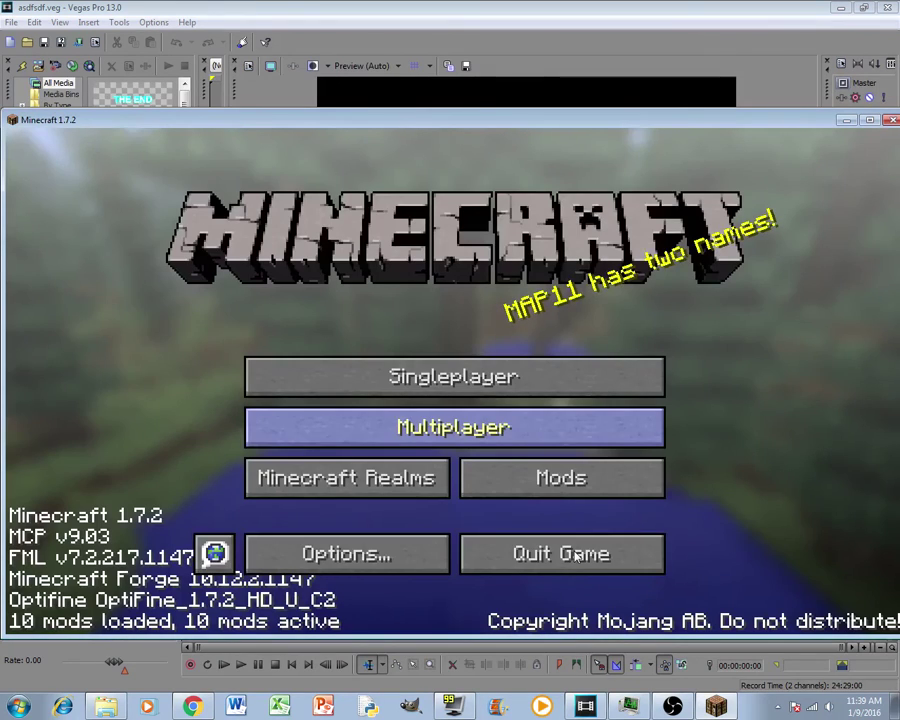
pyautogui.click(576, 556)
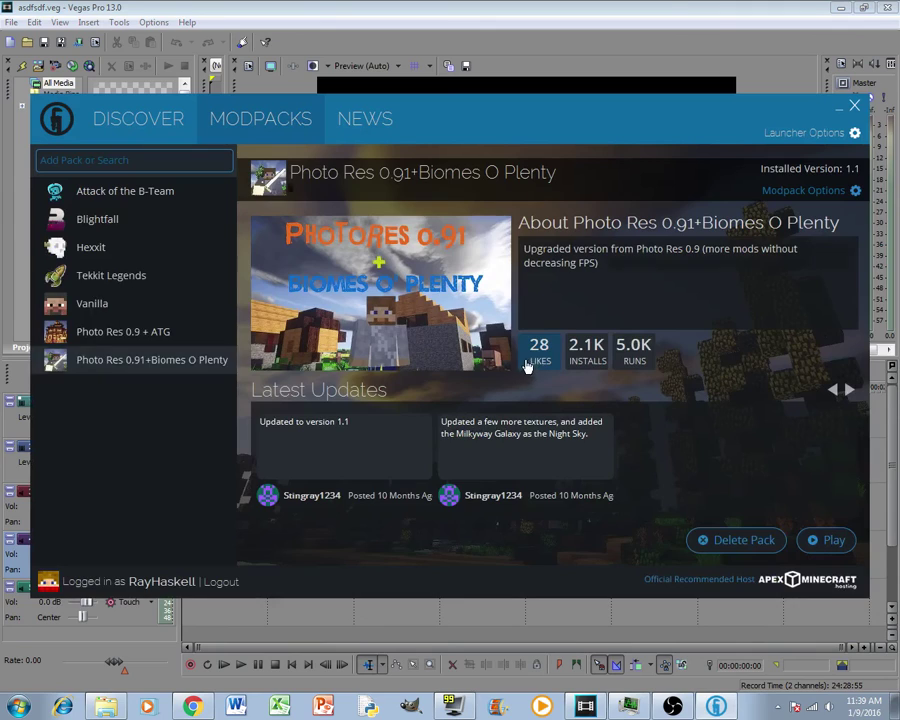
pyautogui.click(855, 136)
pyautogui.click(855, 108)
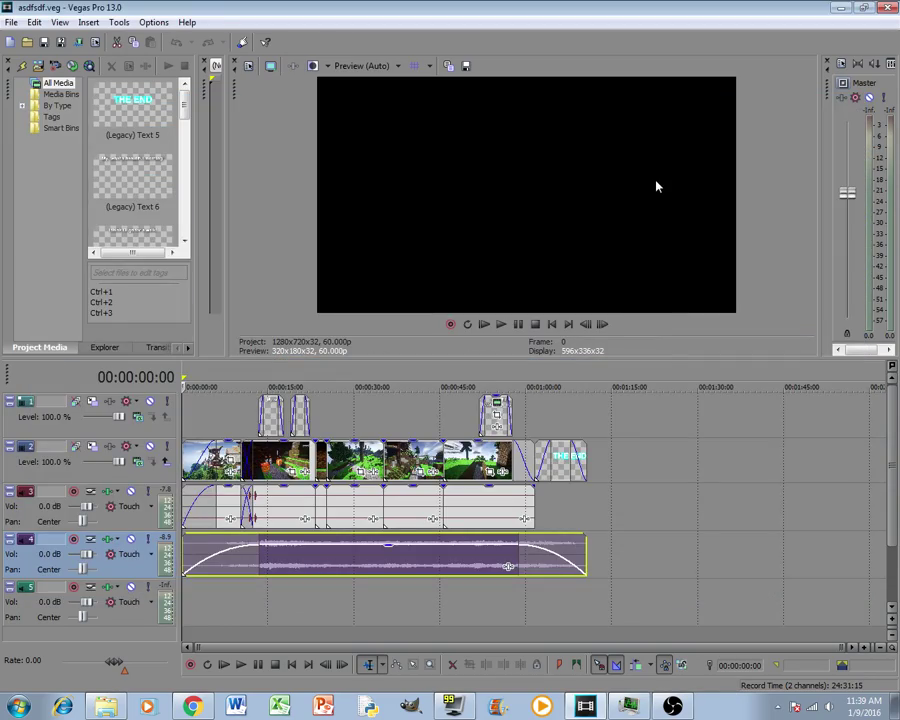